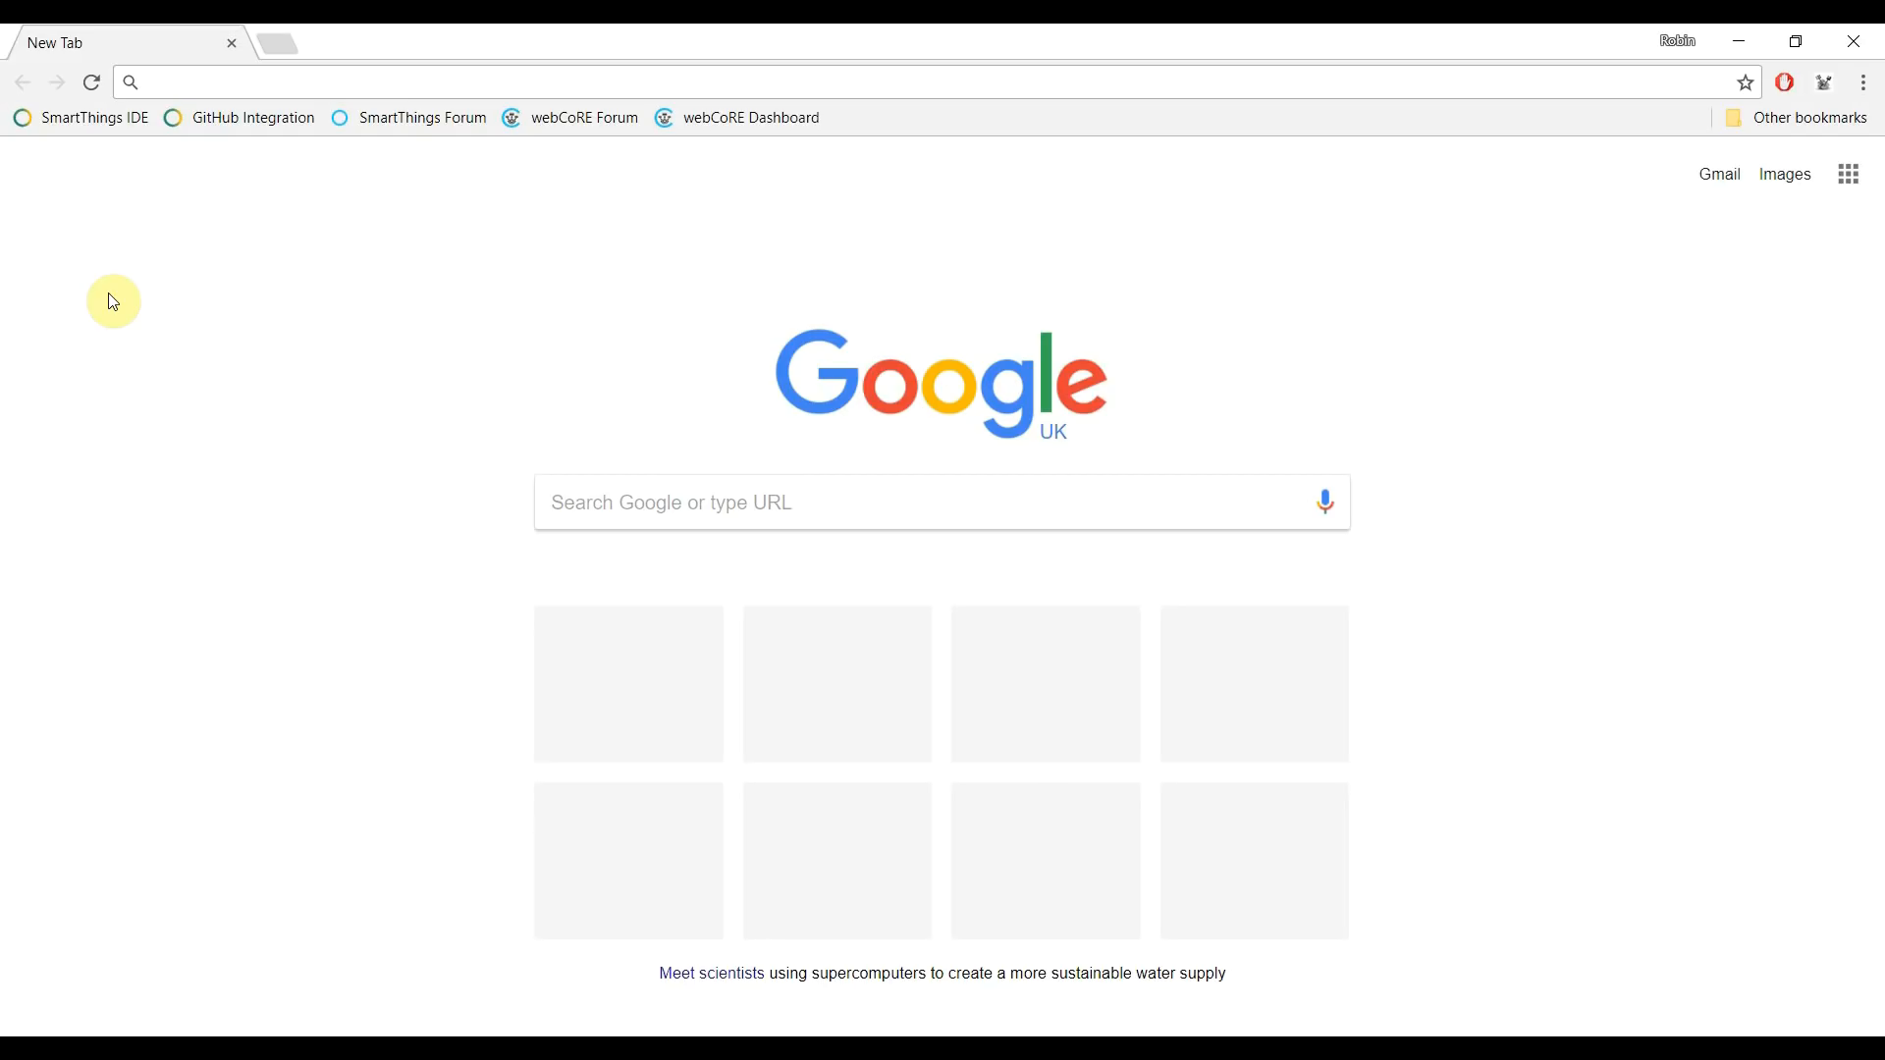
# - Sign in to the SmartThings IDE with the saved SmartThings account credentials
pyautogui.click(96, 116)
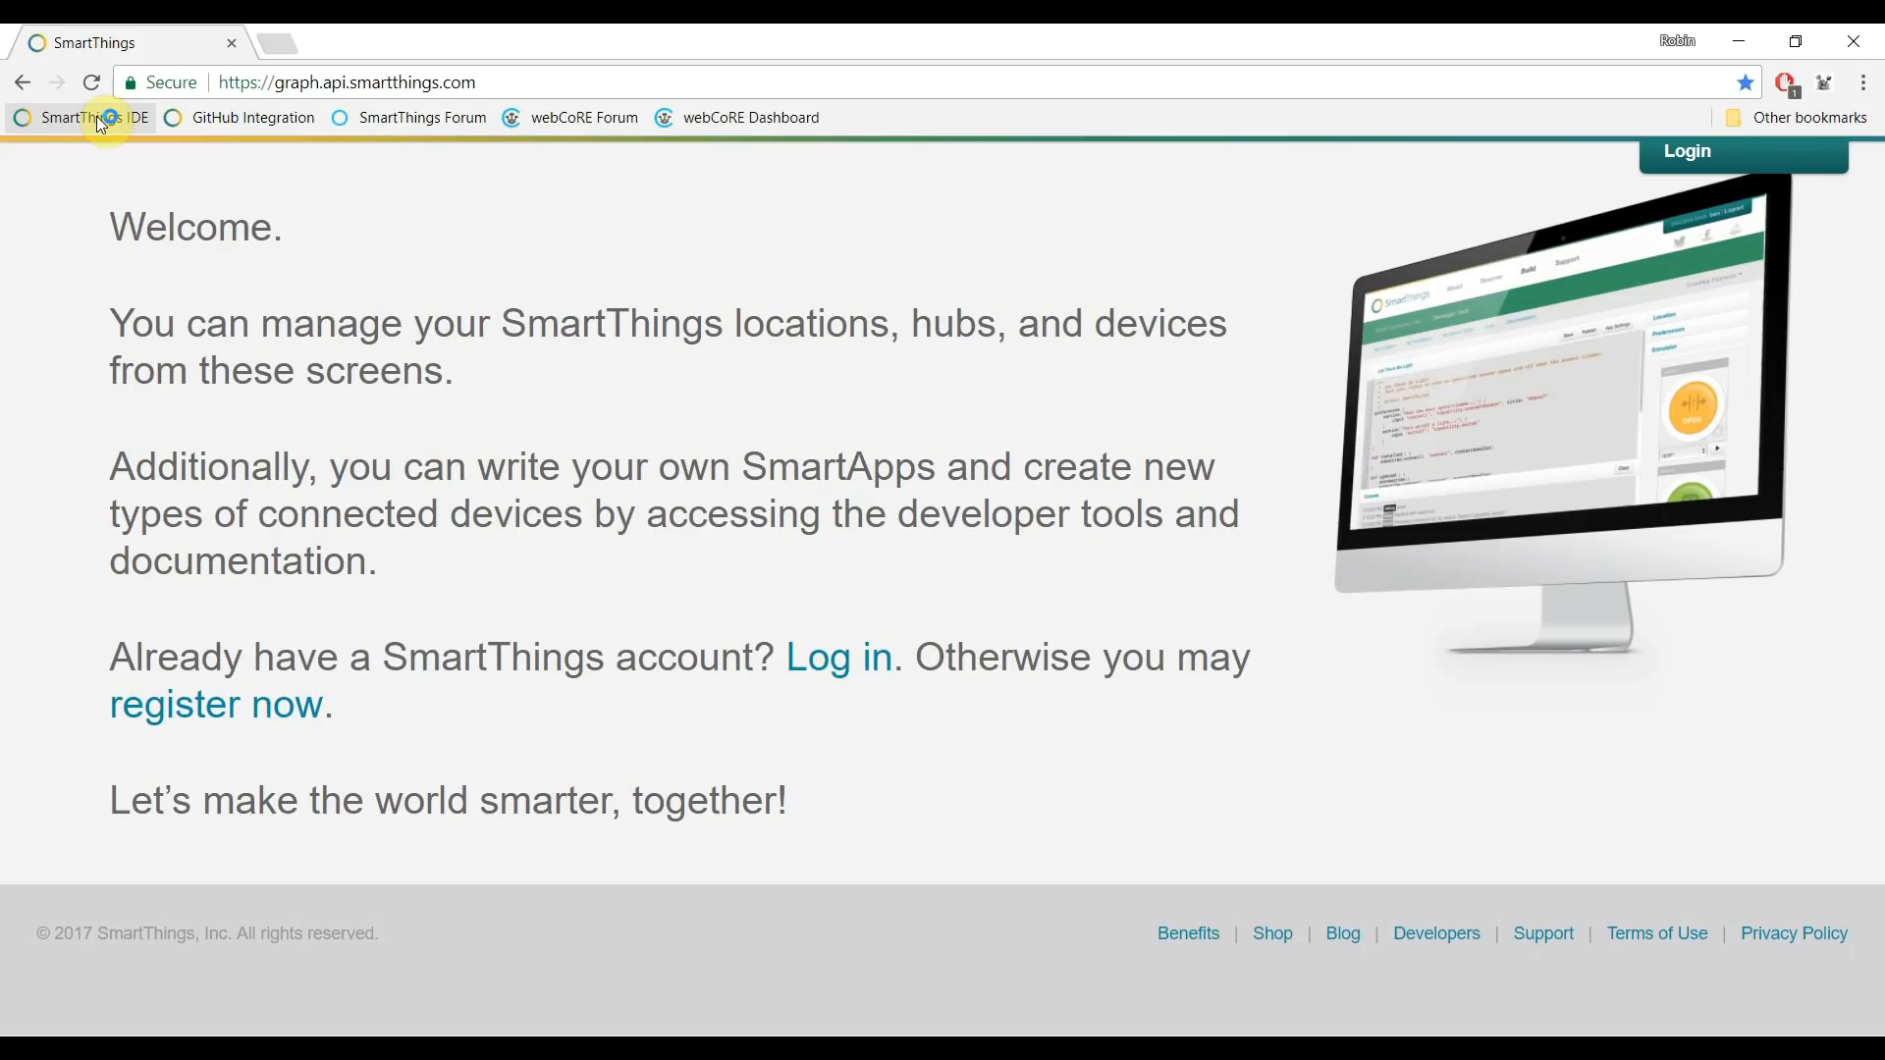
pyautogui.click(836, 666)
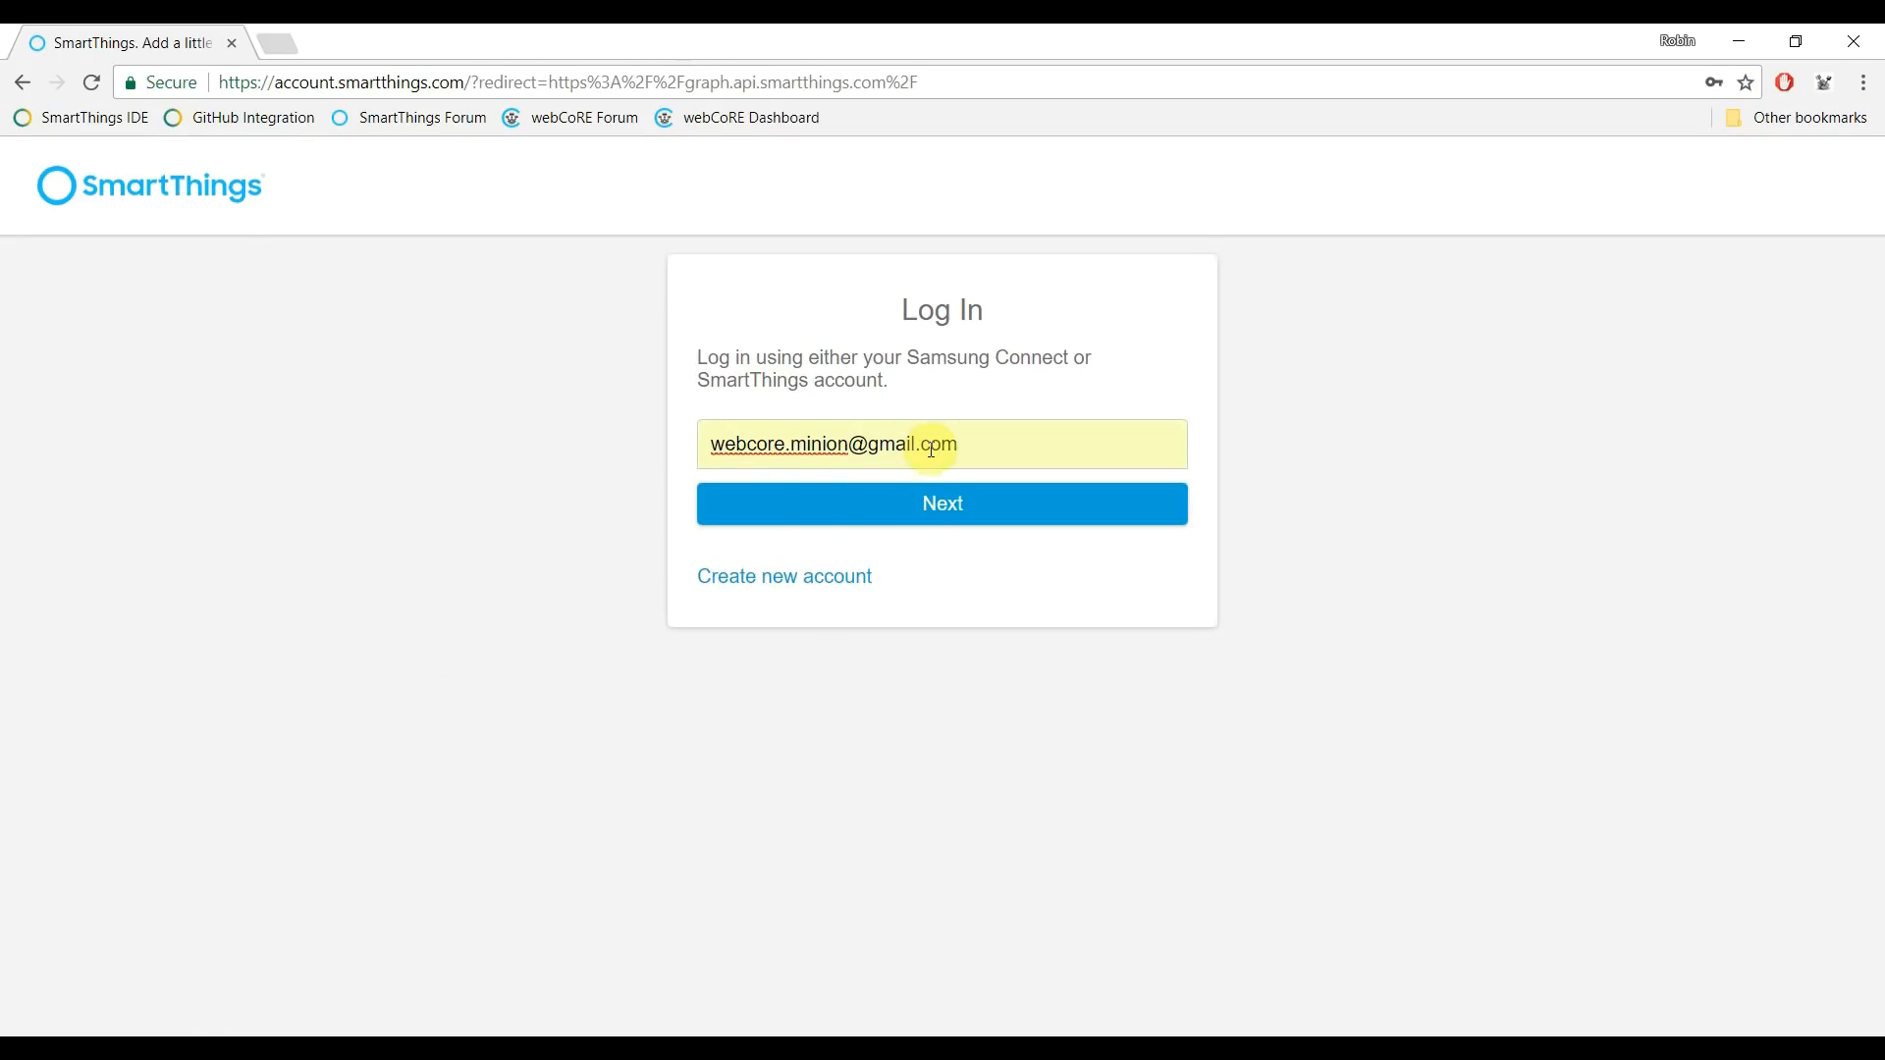
pyautogui.click(940, 515)
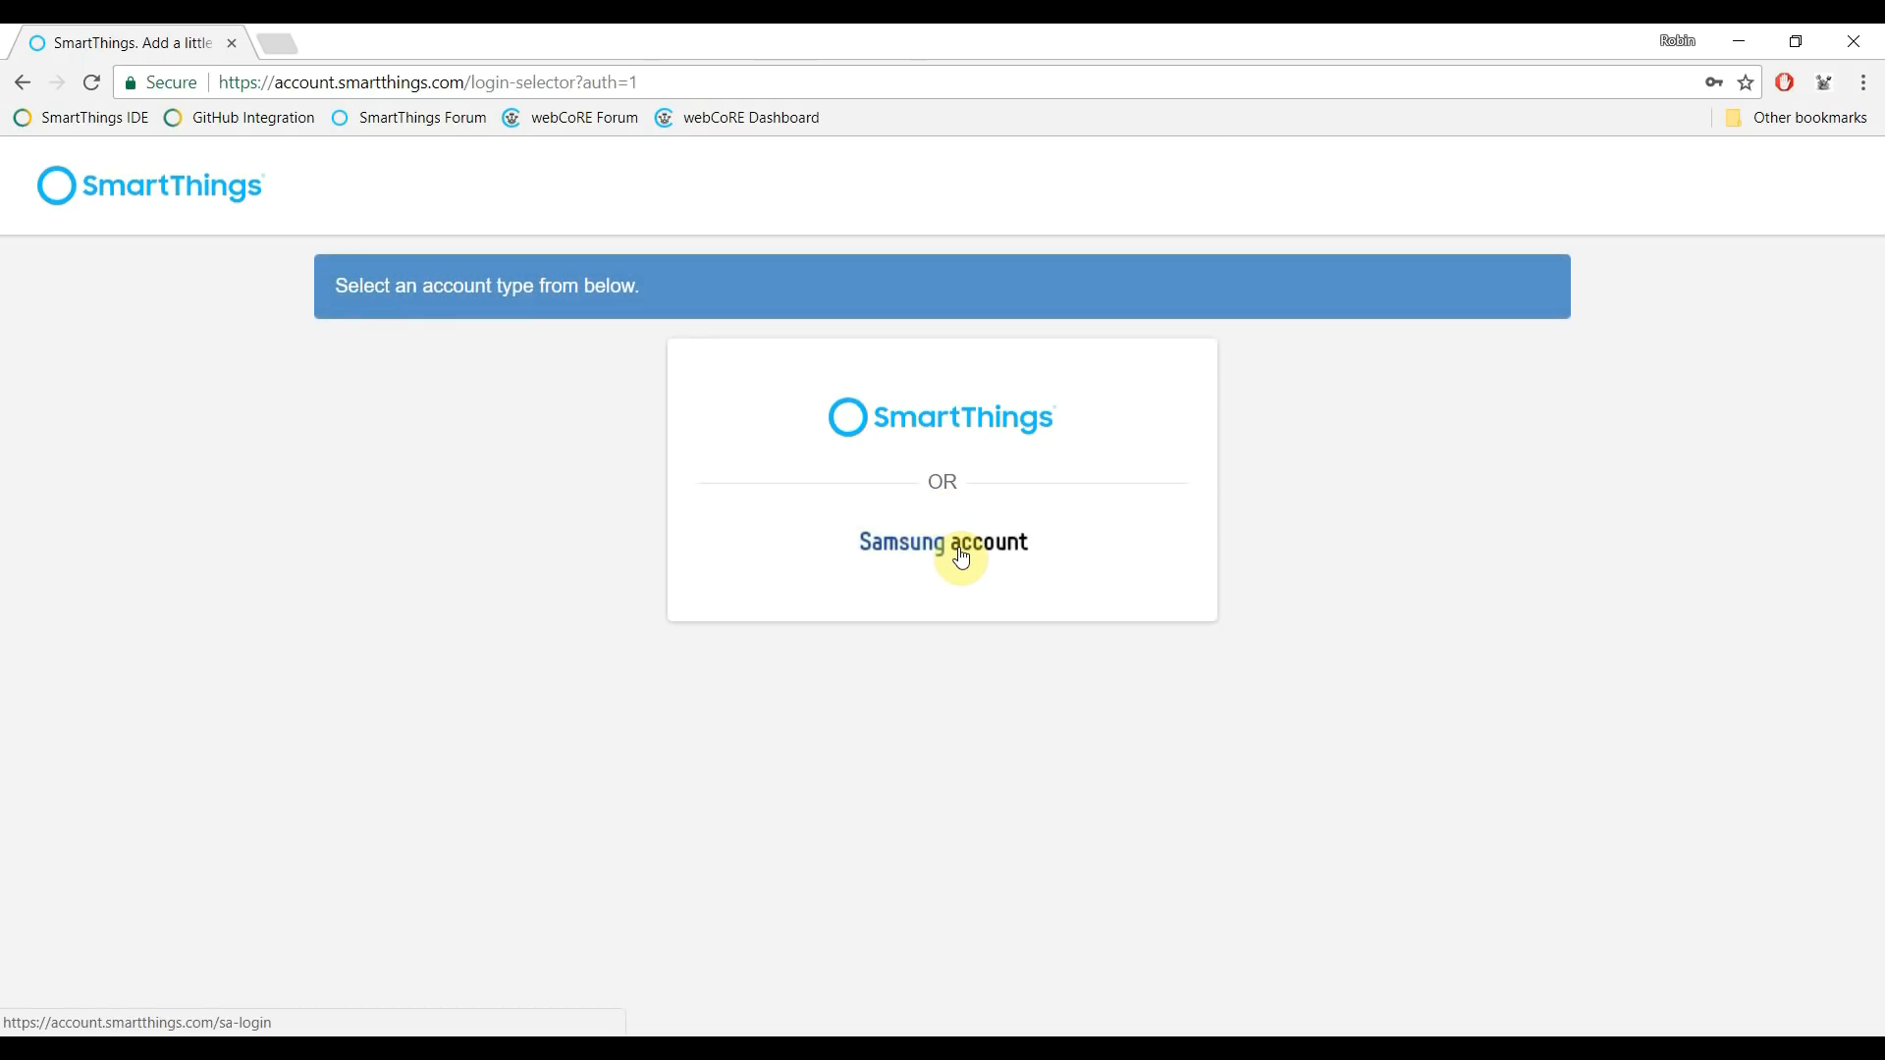
pyautogui.click(948, 422)
pyautogui.click(939, 504)
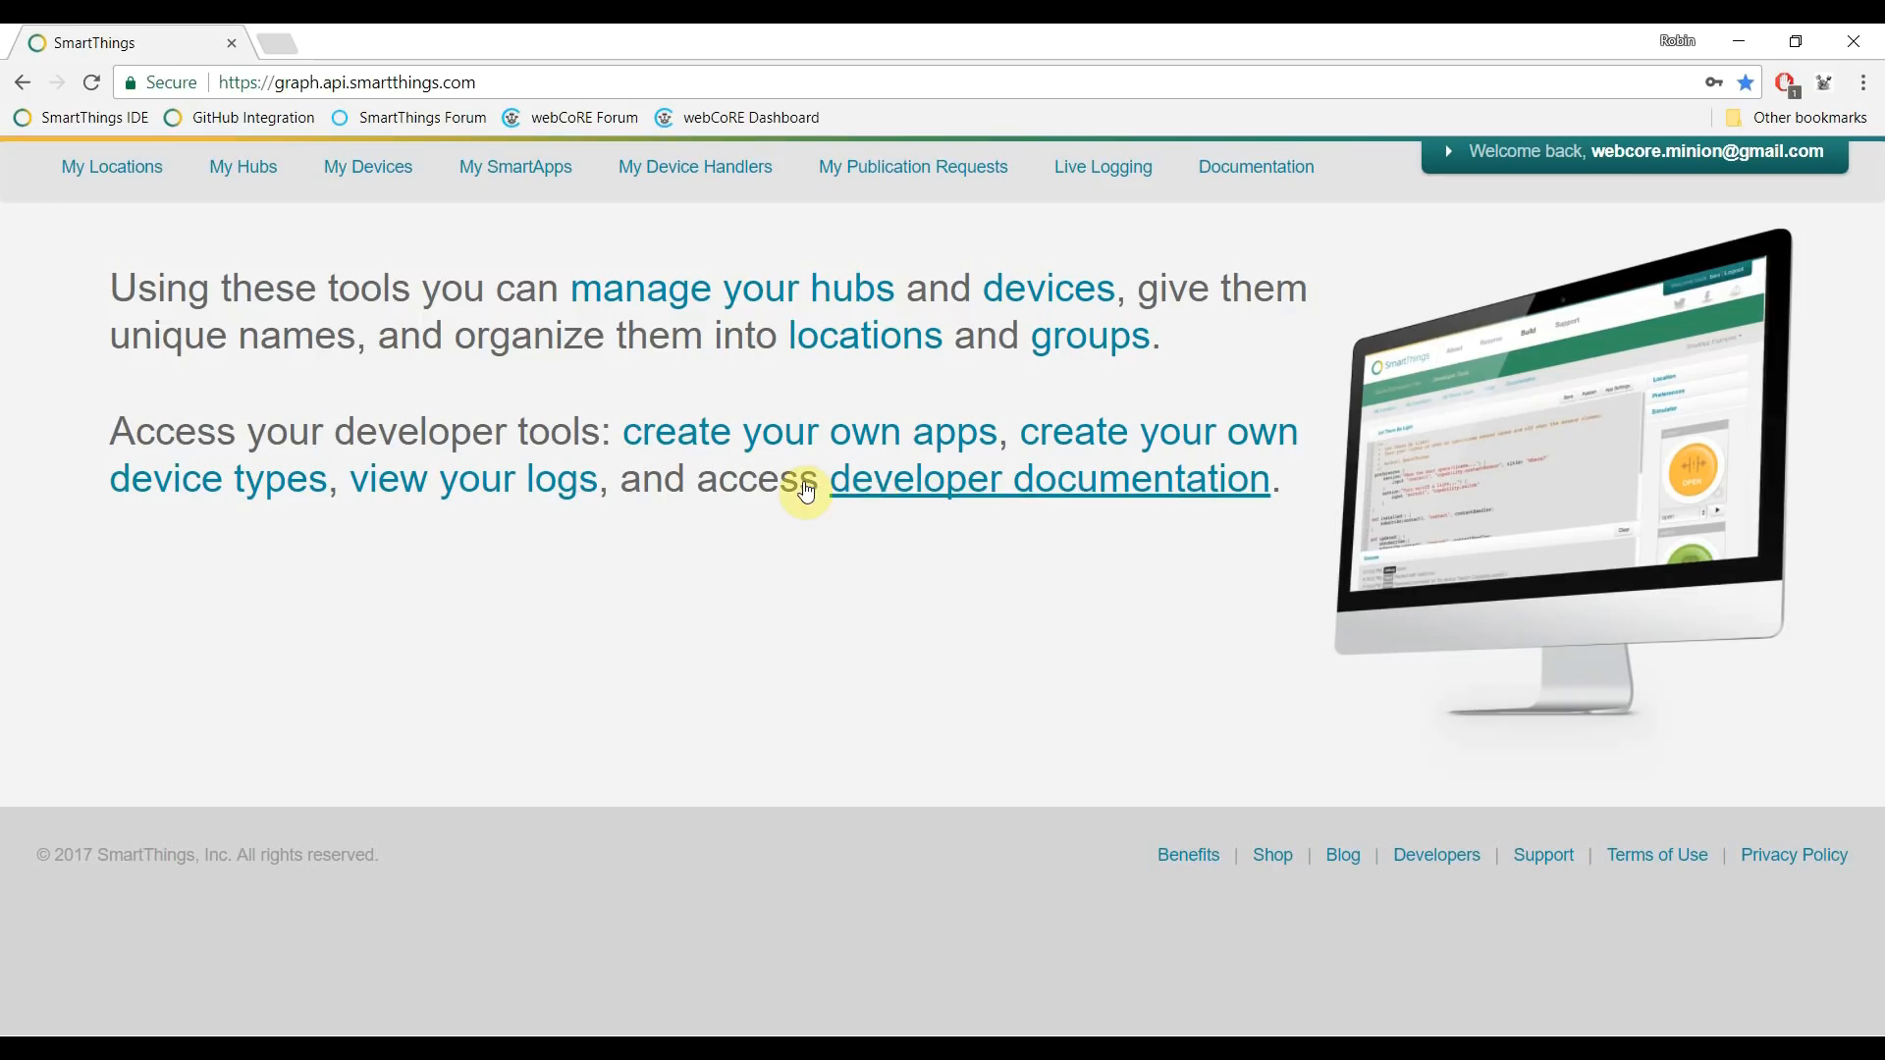
# - Review Virtual Location and its five devices, ending on the empty My Device Handlers list
pyautogui.click(128, 169)
pyautogui.click(114, 333)
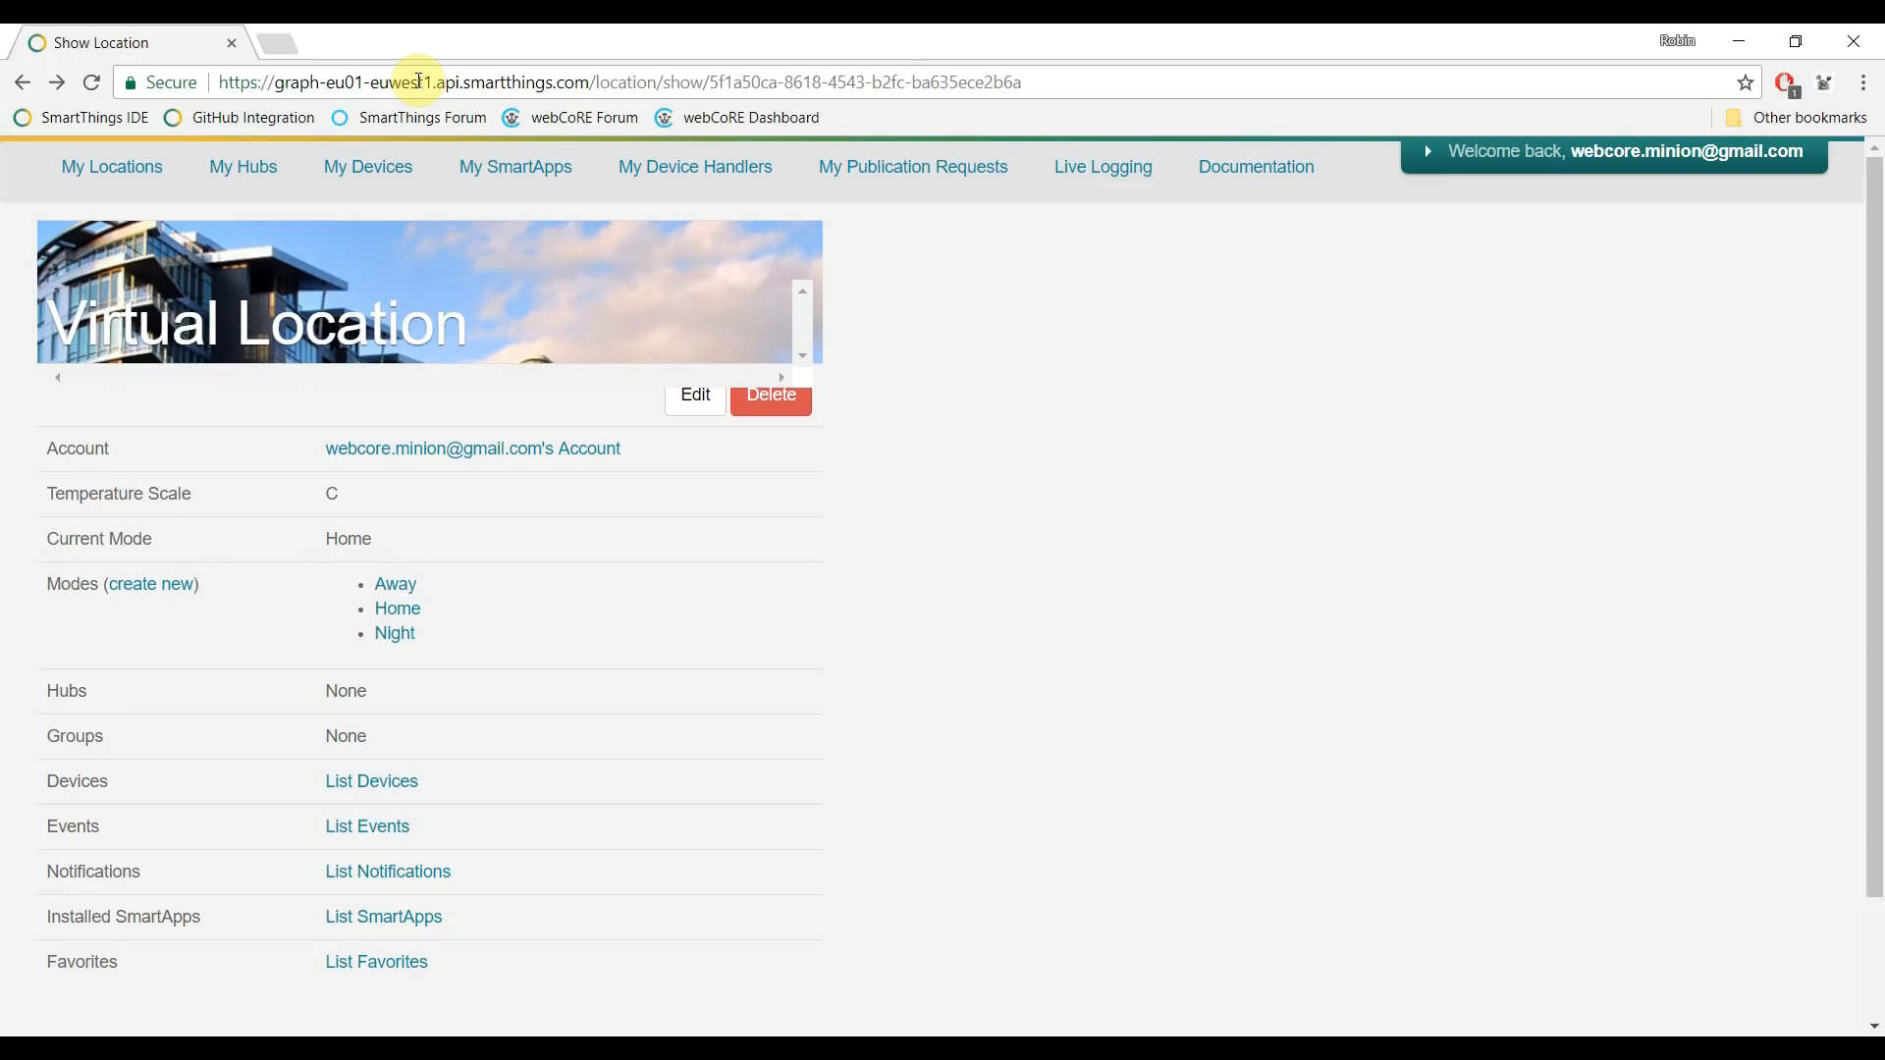
pyautogui.click(391, 175)
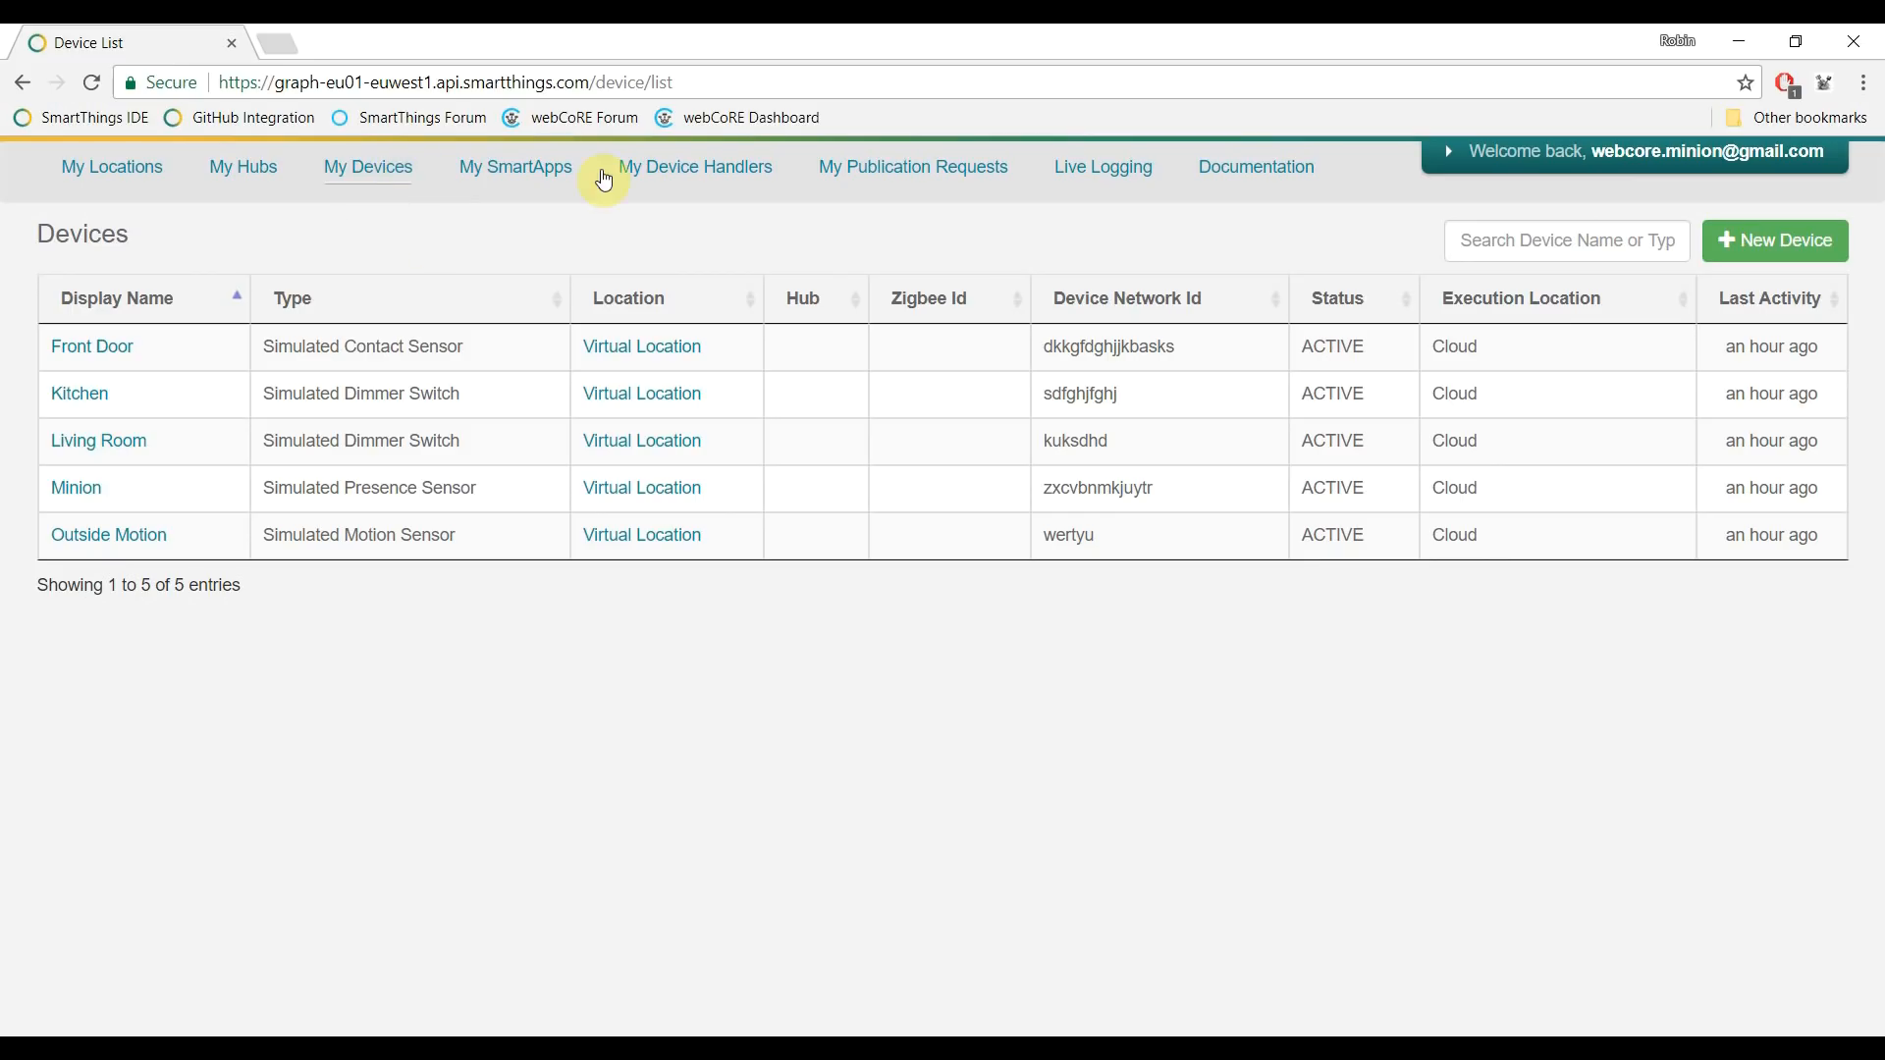
pyautogui.click(728, 169)
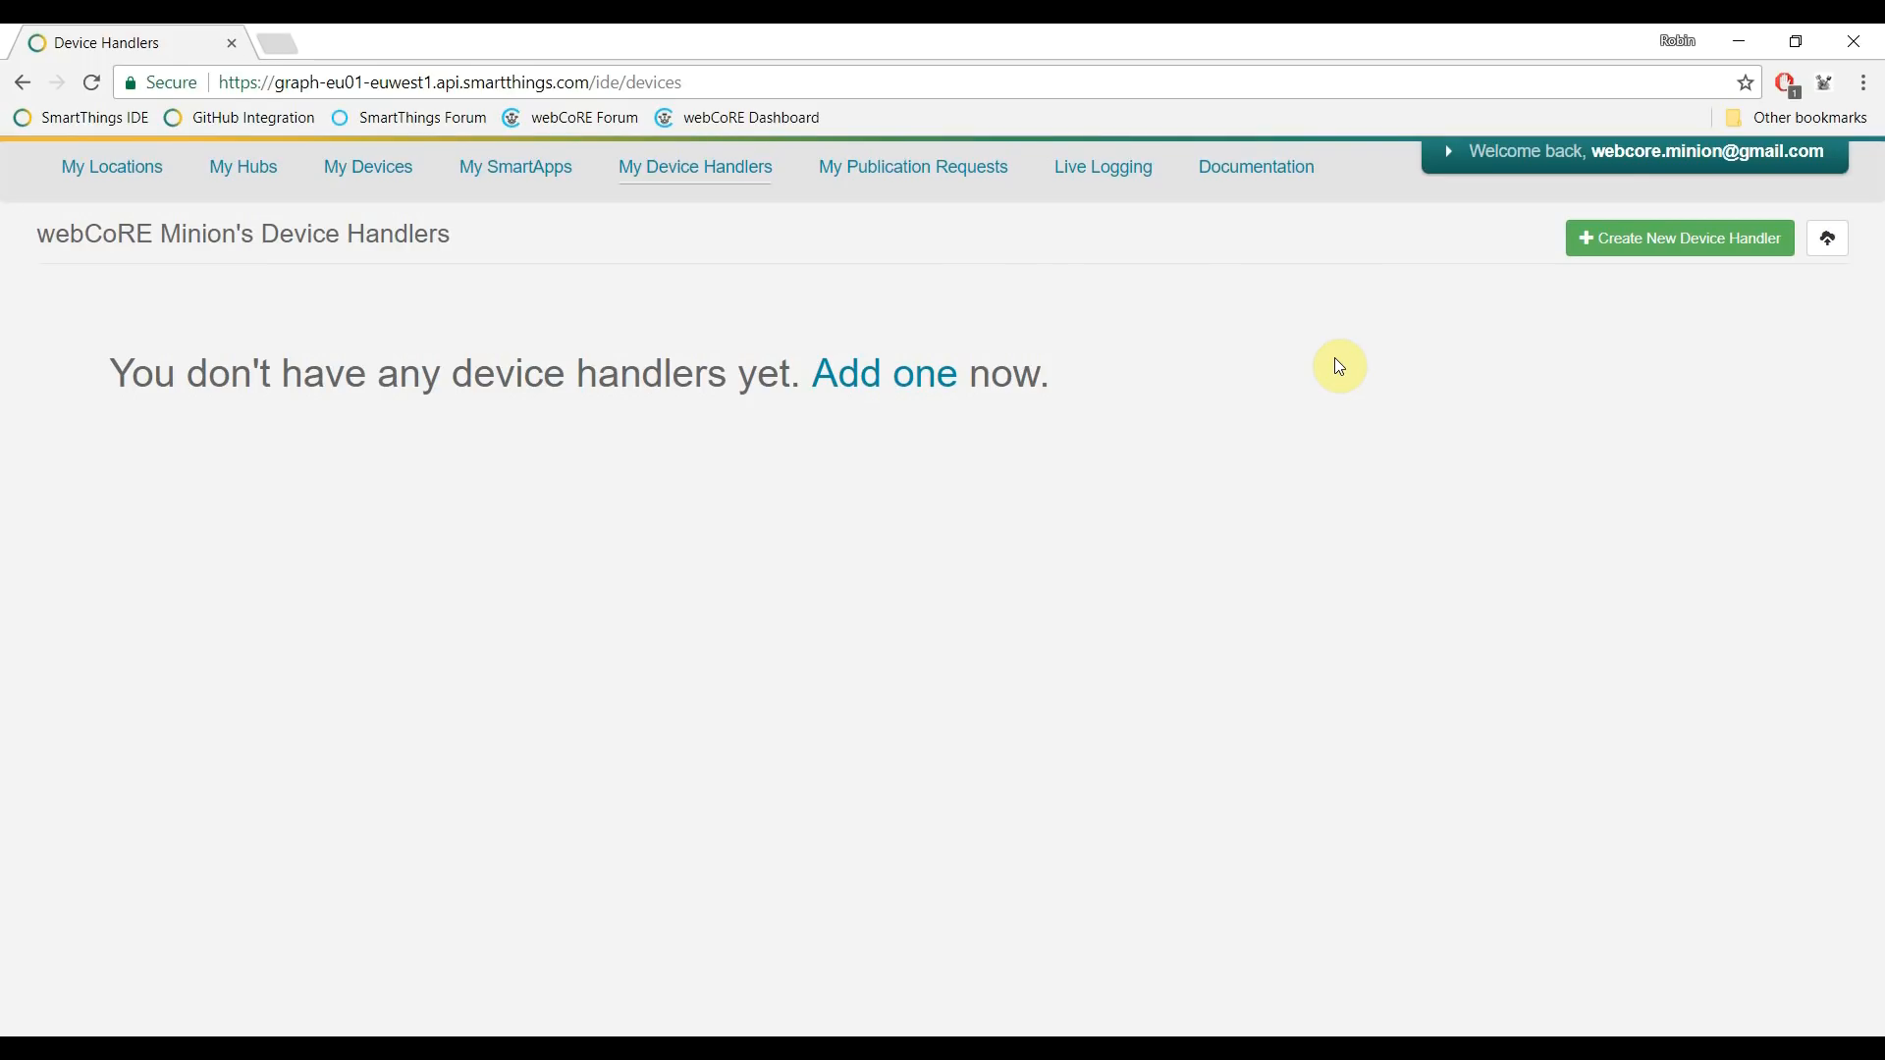
# - Connect the GitHub account and authorize SmartThings EU01-EUWEST1 to access its repositories
pyautogui.click(220, 117)
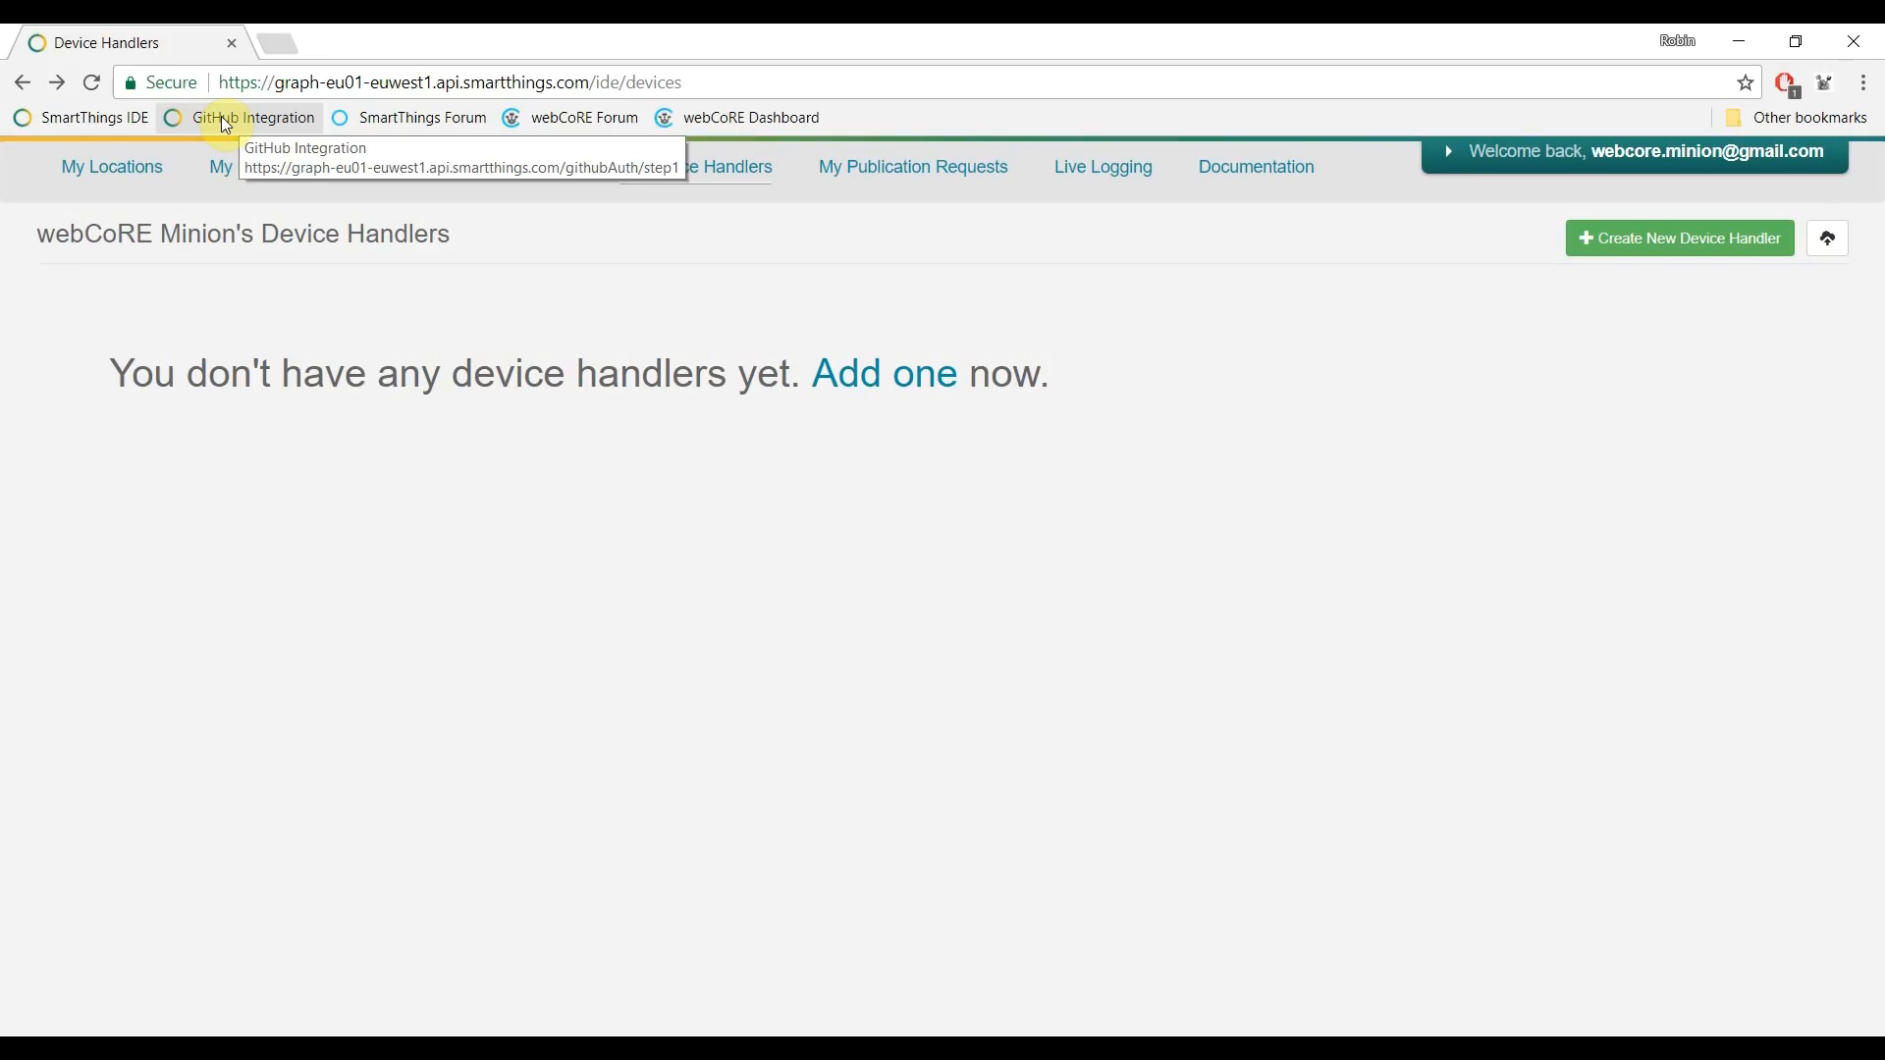
pyautogui.click(221, 116)
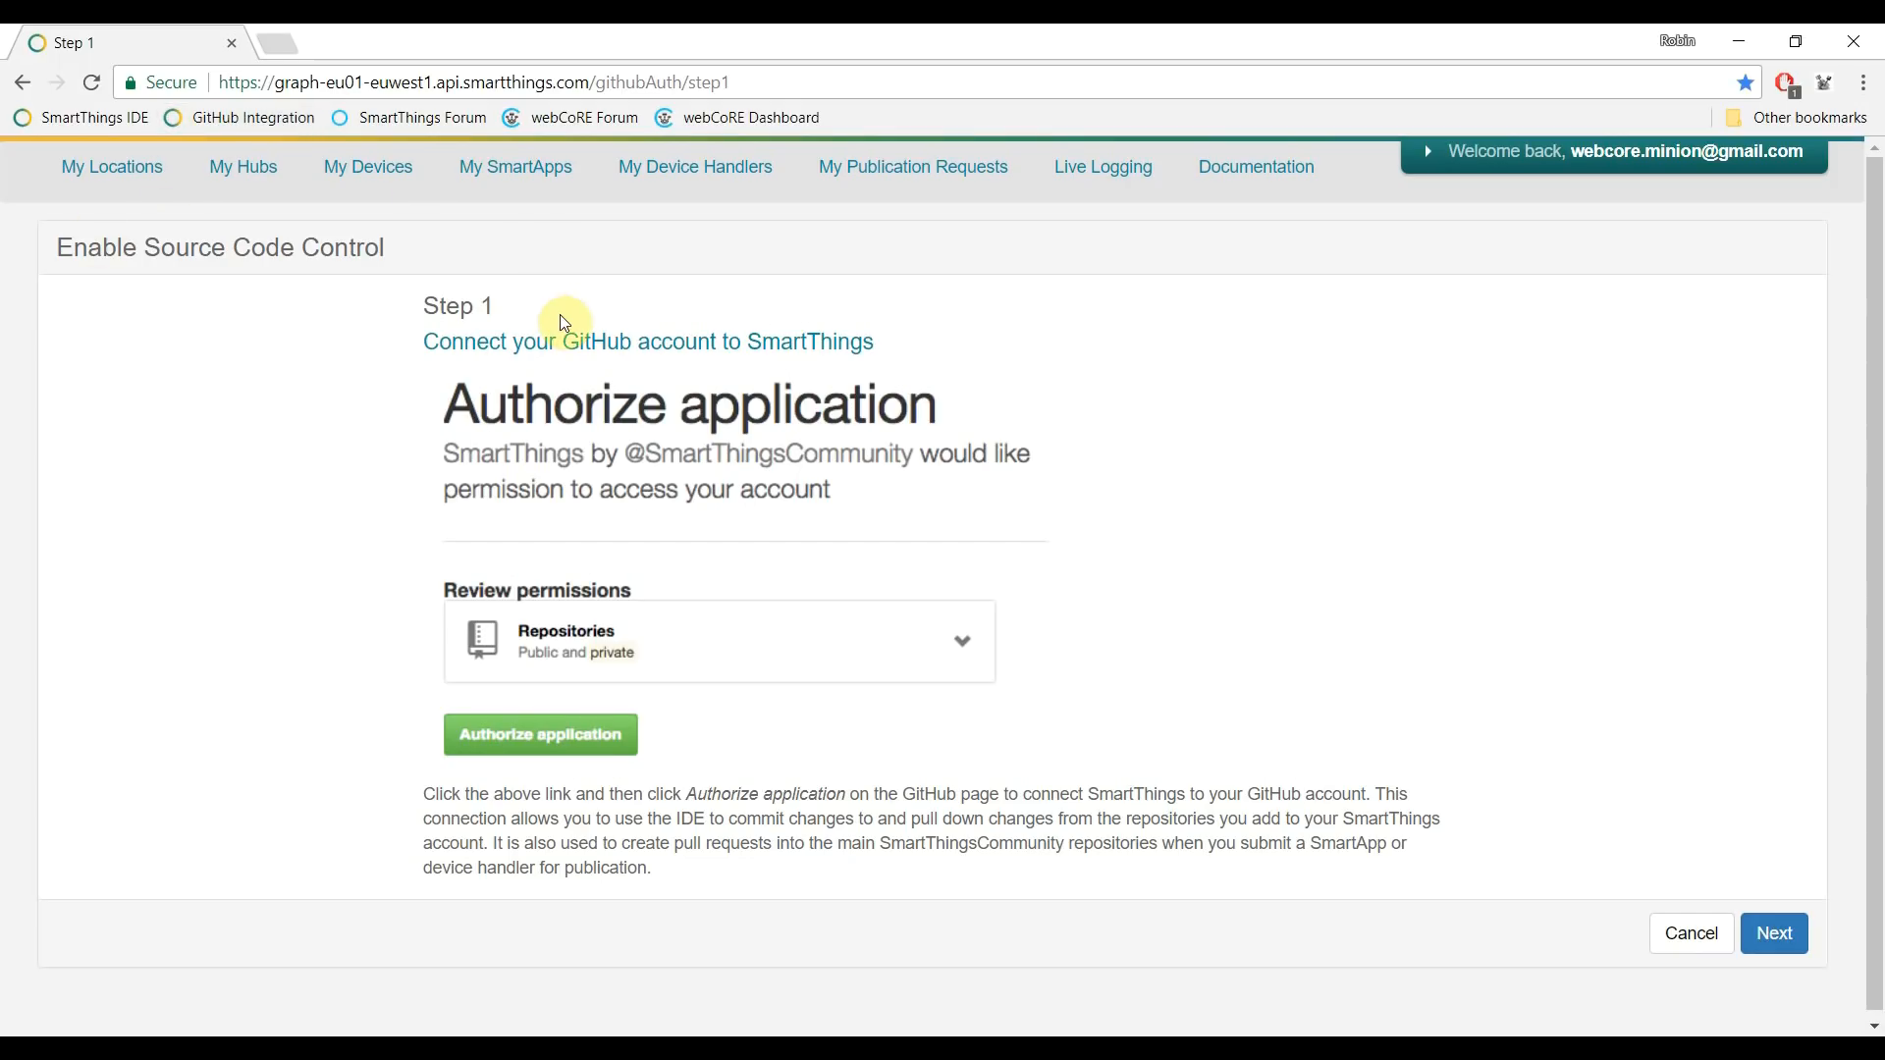
pyautogui.click(571, 352)
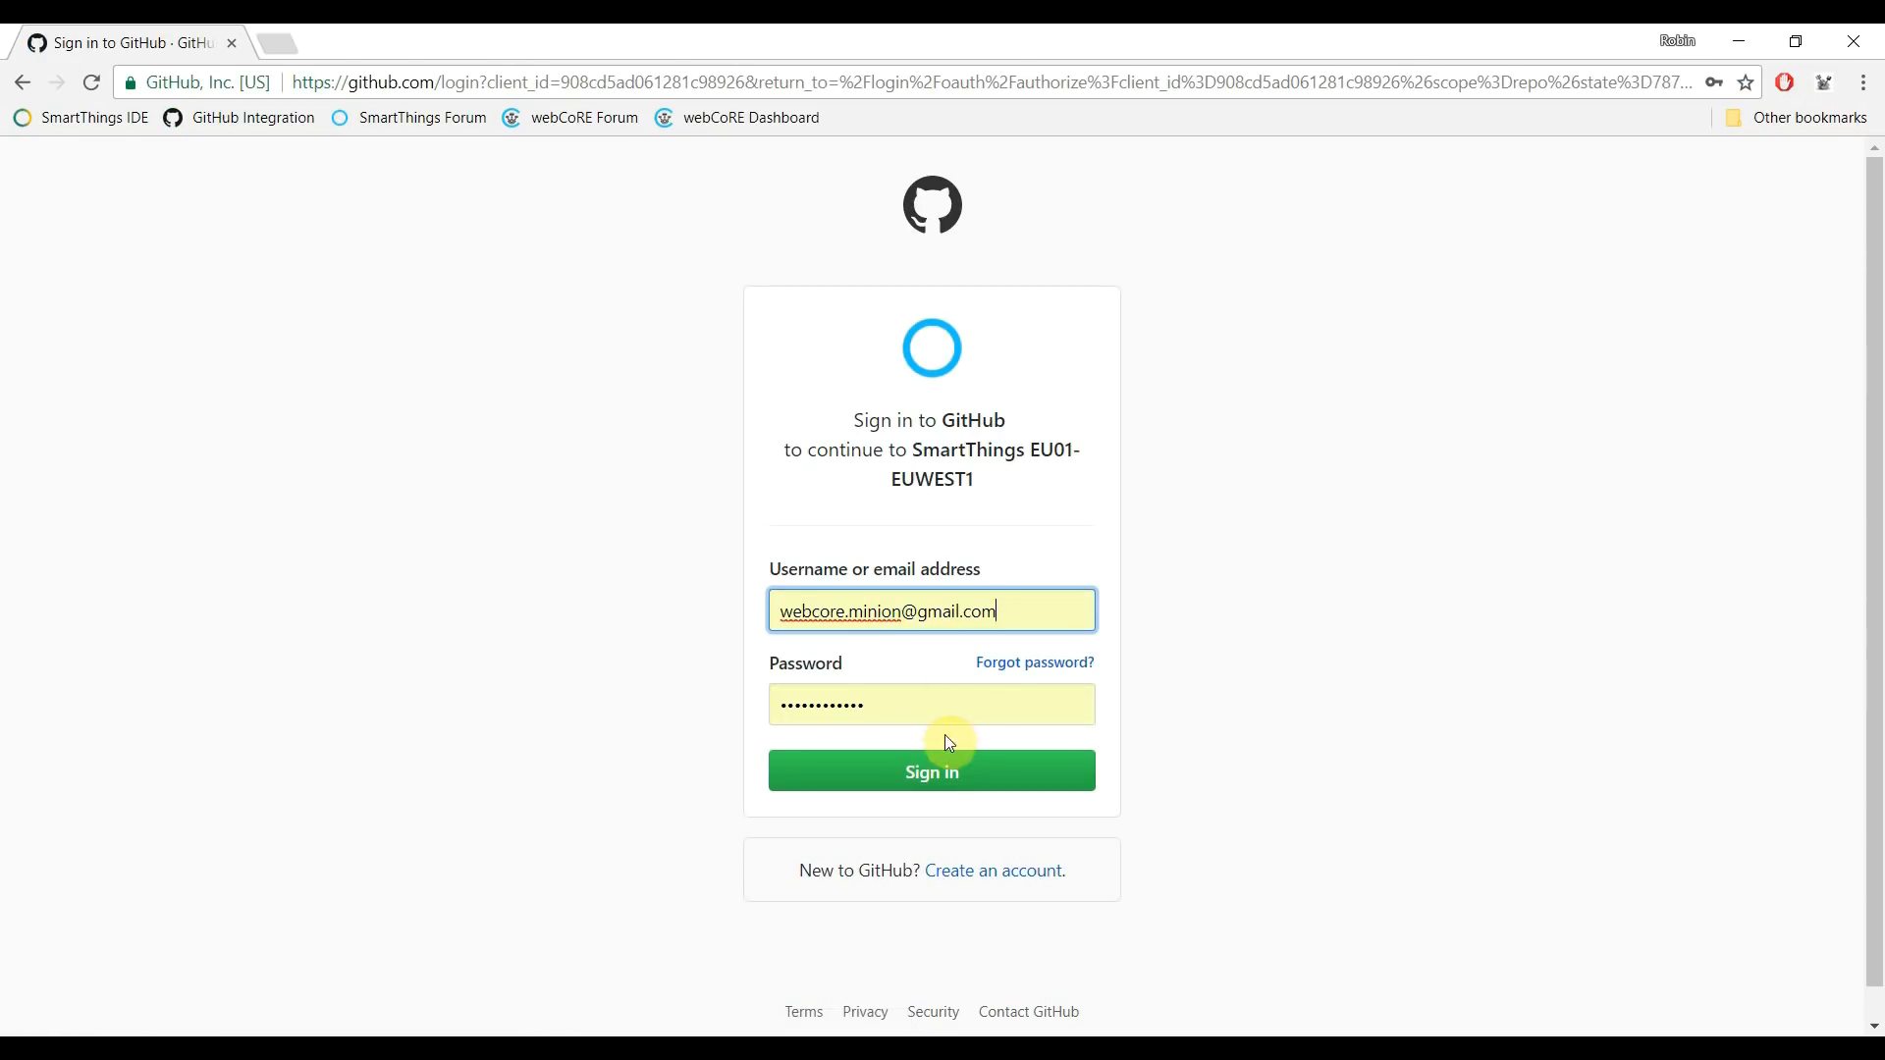
pyautogui.click(953, 781)
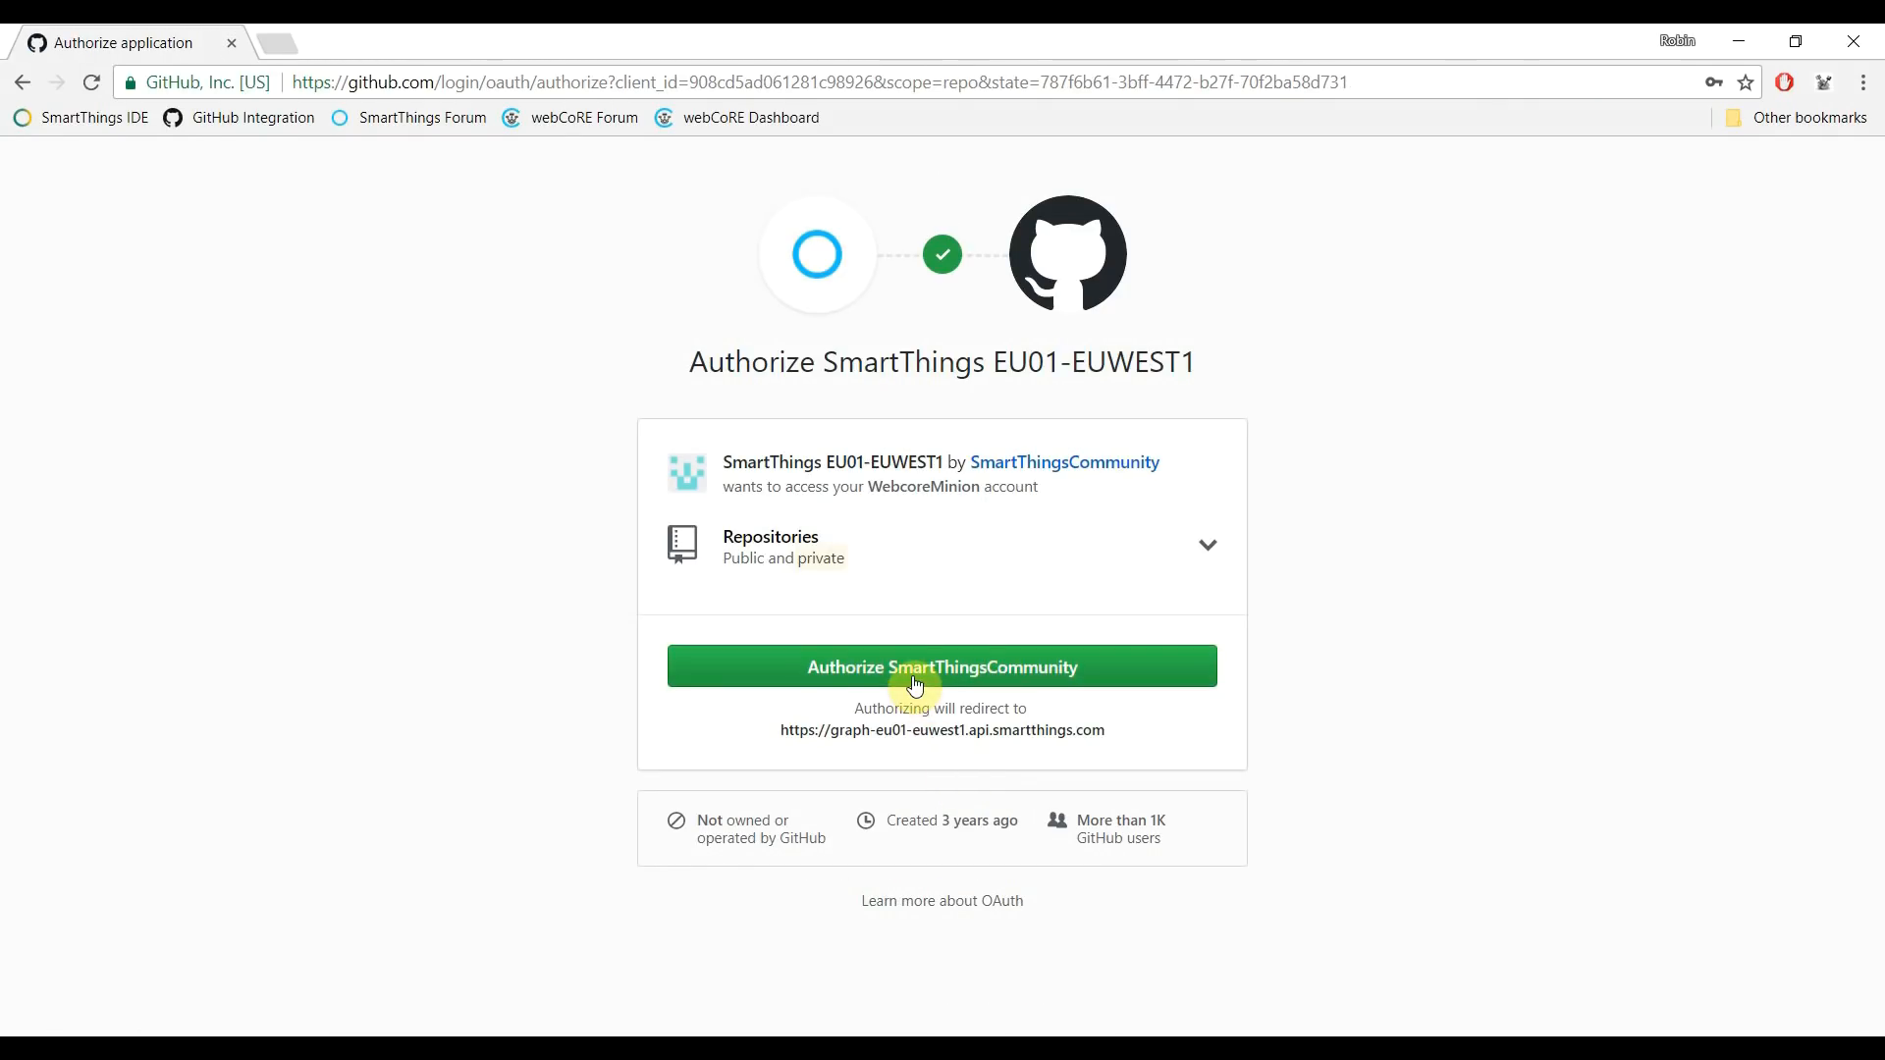
pyautogui.click(915, 671)
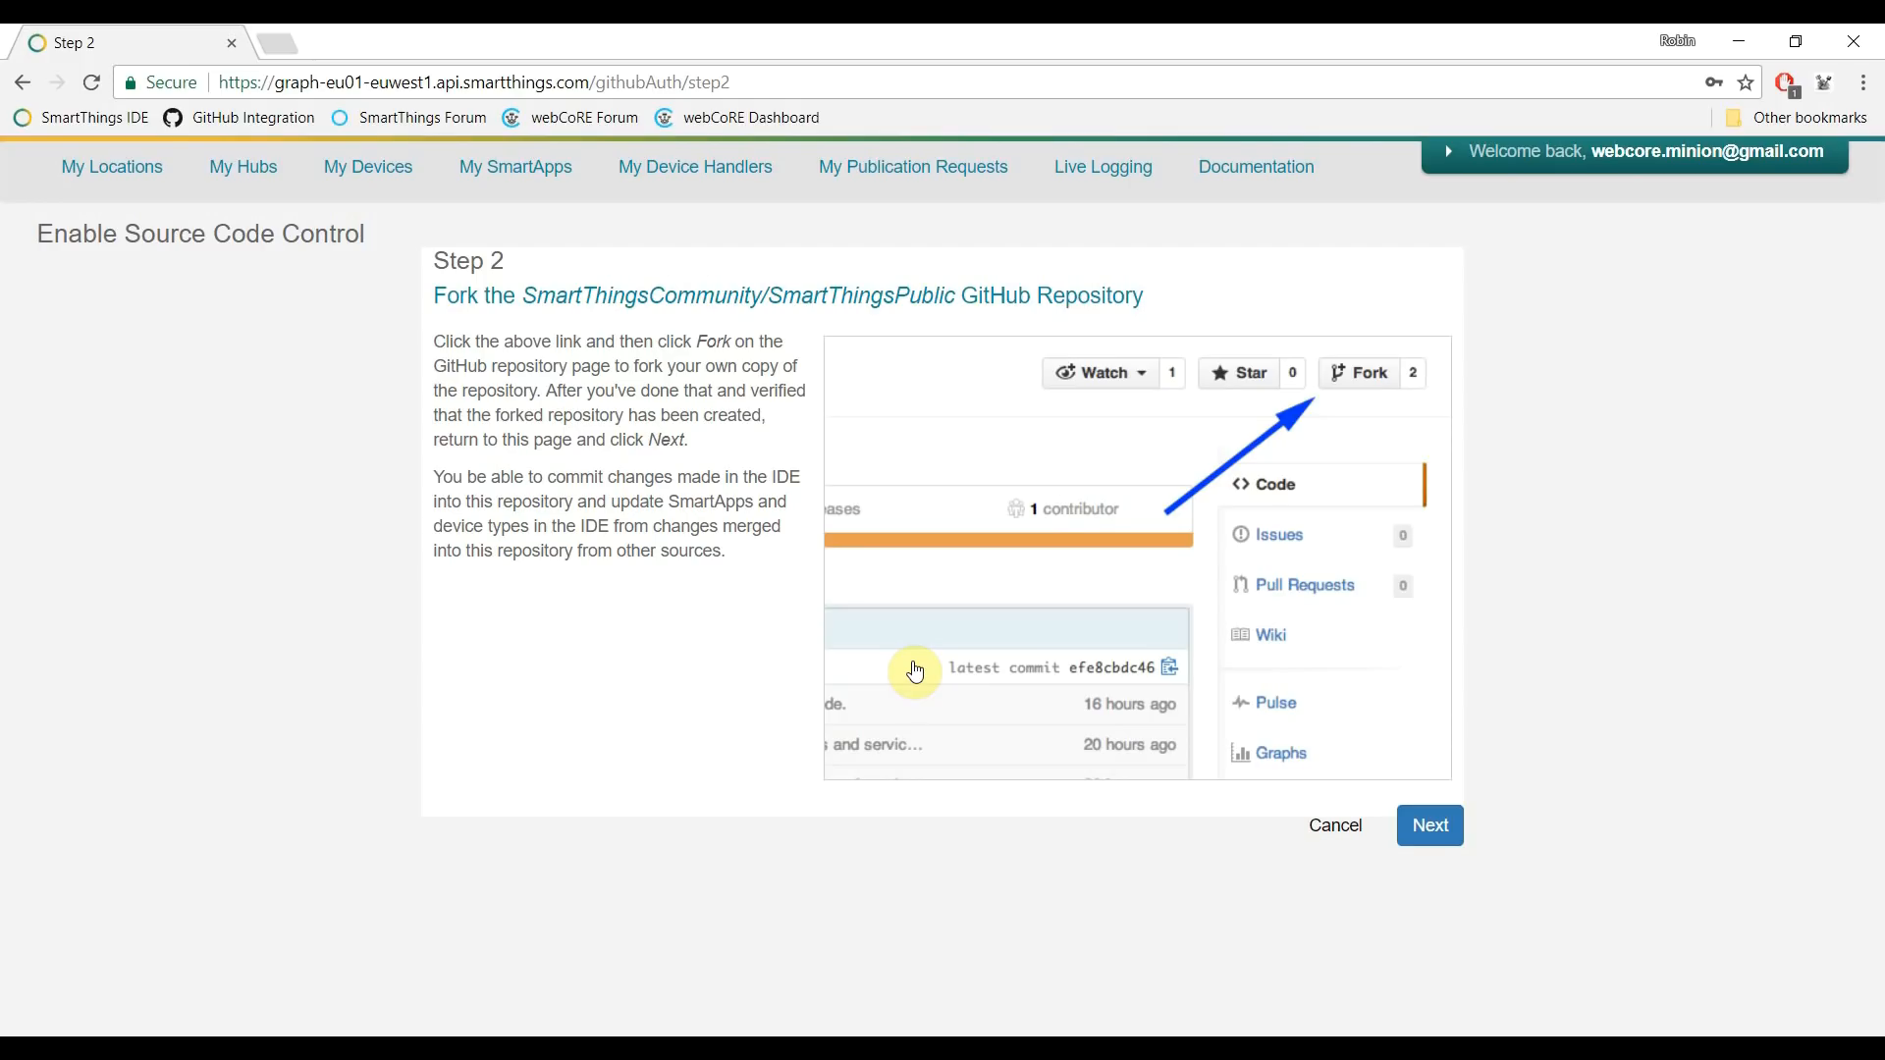
# - Fork SmartThingsCommunity/SmartThingsPublic on GitHub and go back to the Step 2 setup page
pyautogui.click(830, 297)
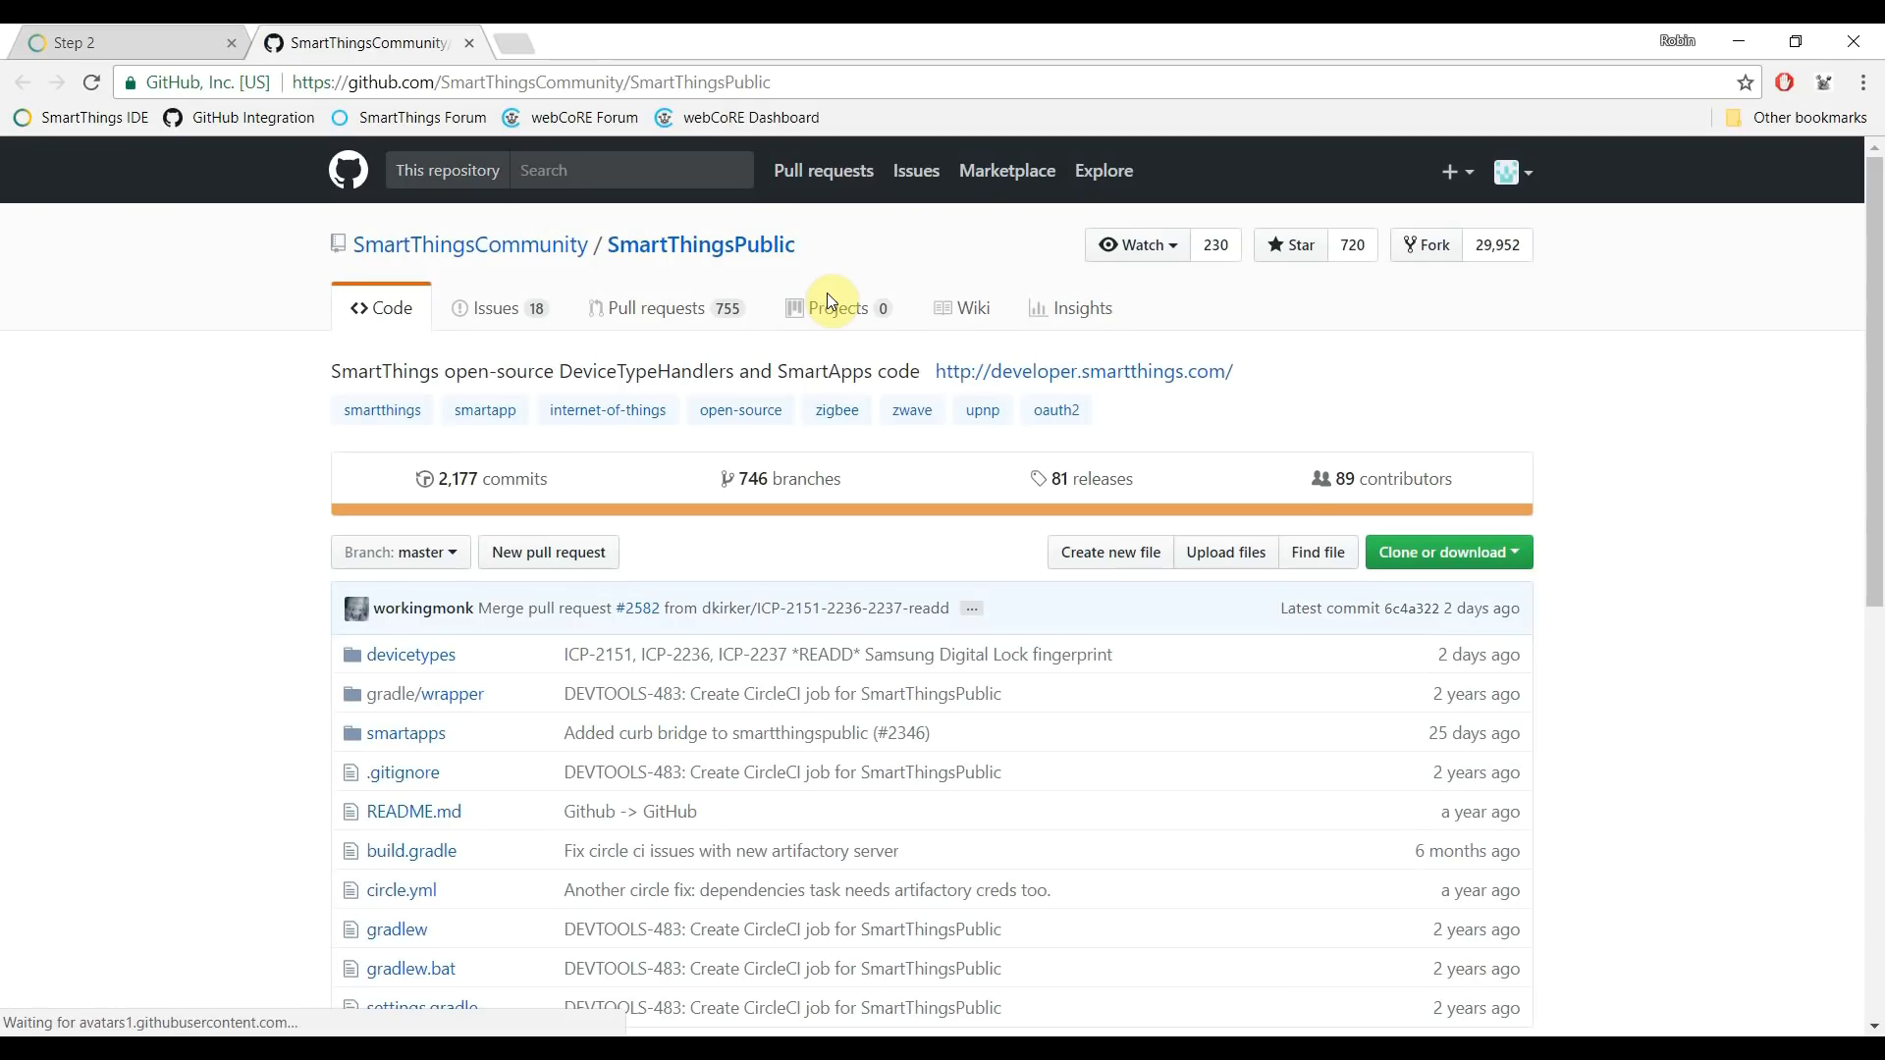
pyautogui.click(1427, 249)
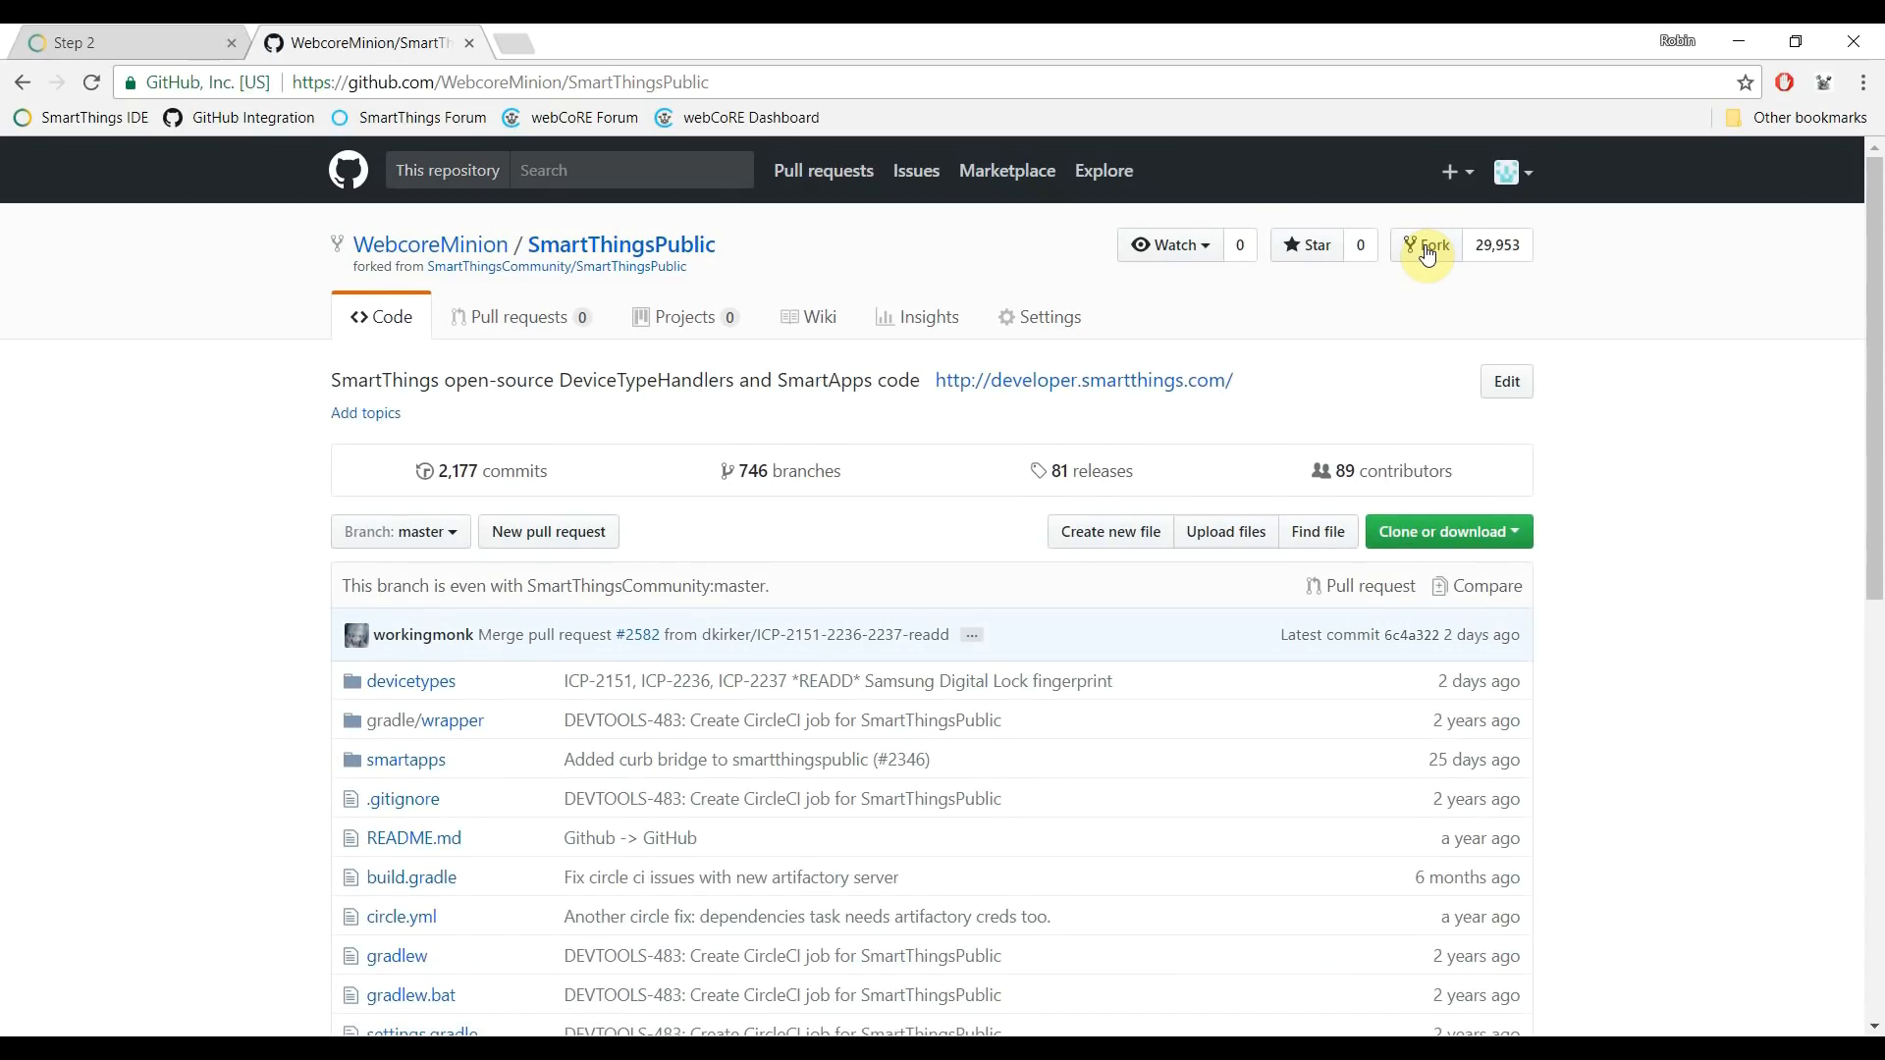
pyautogui.click(165, 37)
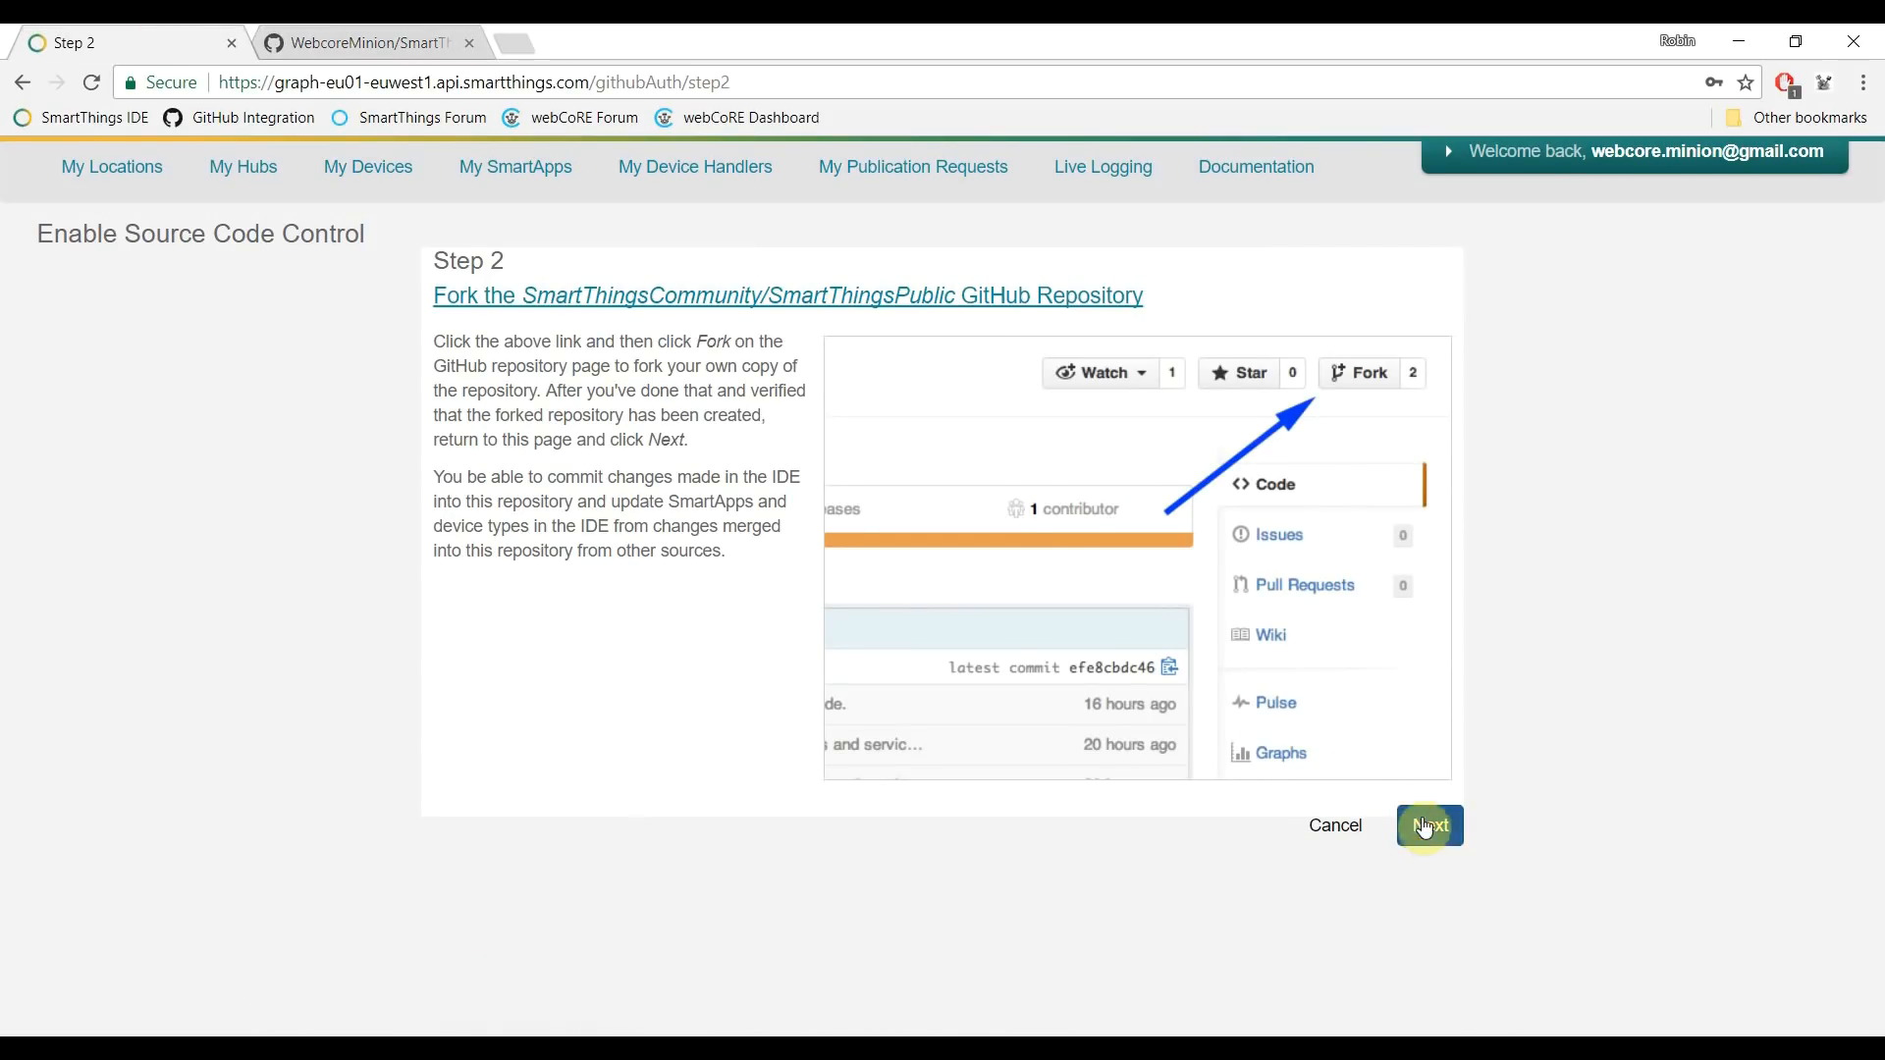
# - Complete source control setup and open the SmartApps GitHub Repository Integration settings
pyautogui.click(1432, 827)
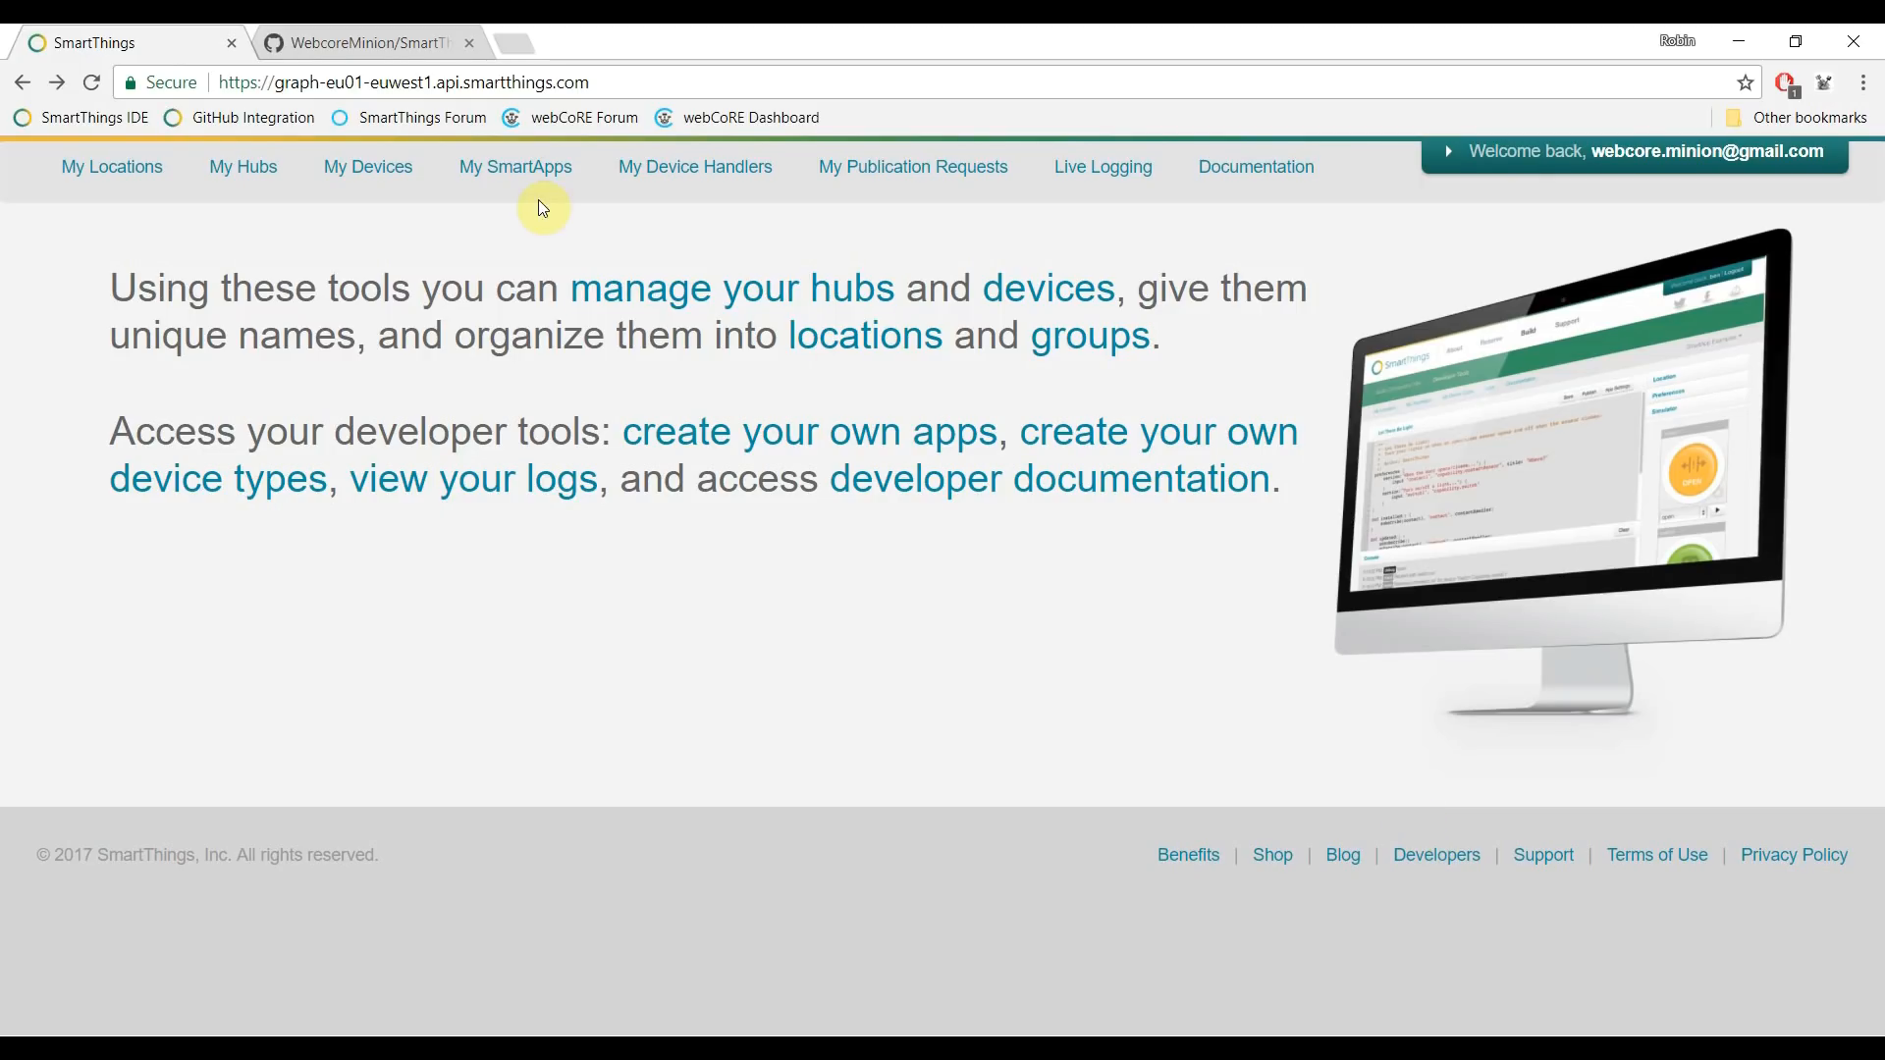
pyautogui.click(533, 171)
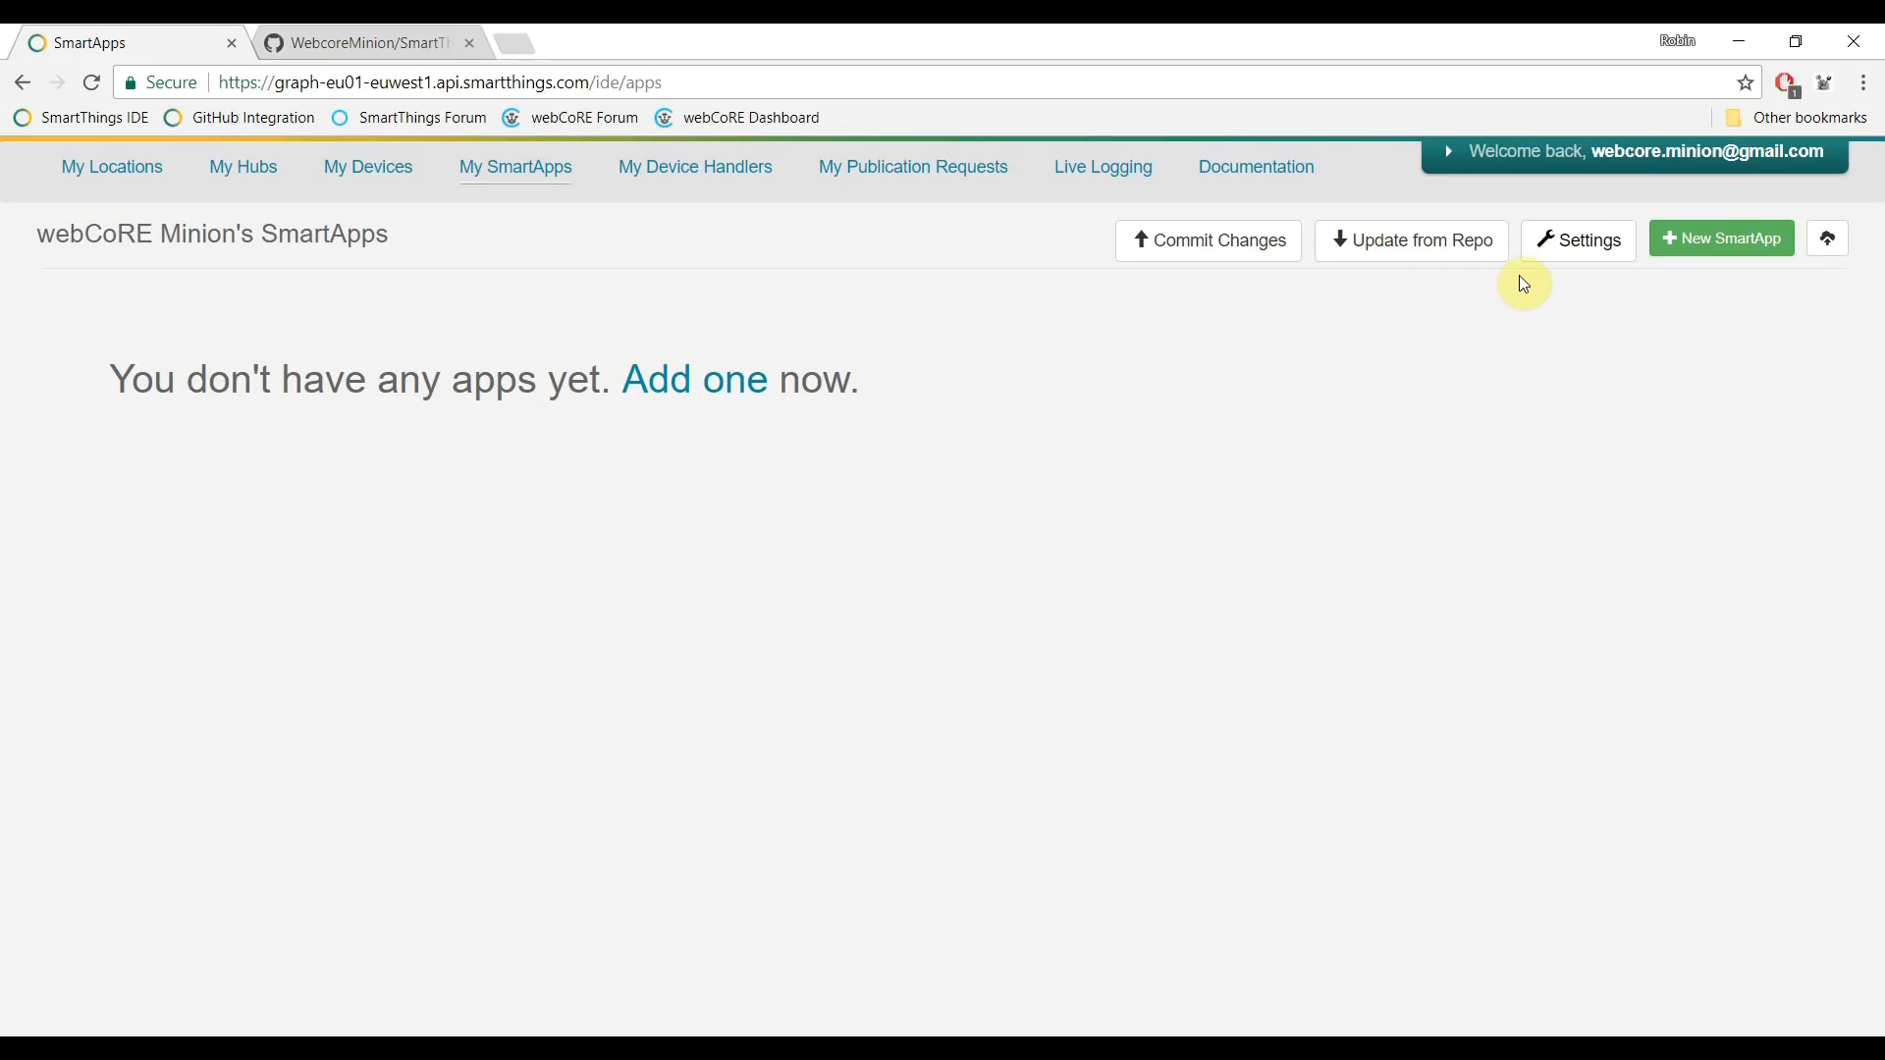
pyautogui.click(1567, 259)
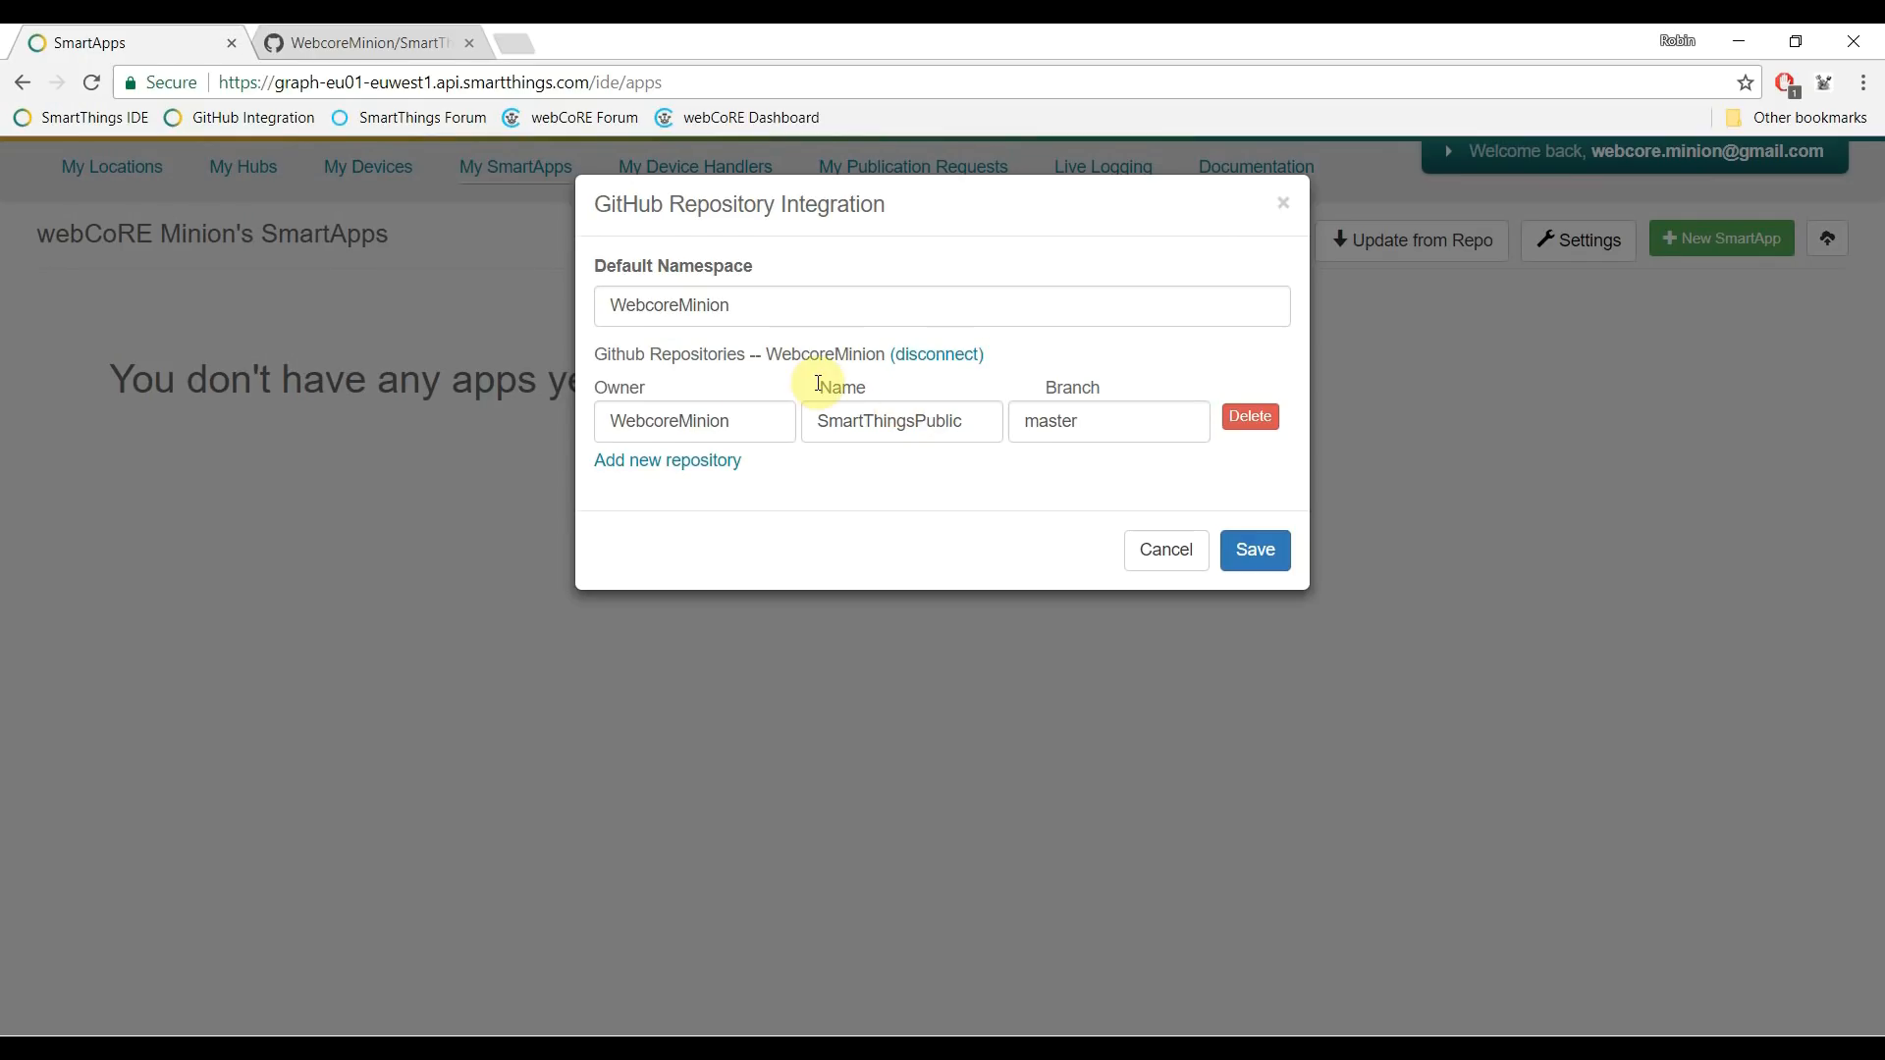
# - Add a new integration row for the webCoRE repository on branch master and save it
pyautogui.click(684, 462)
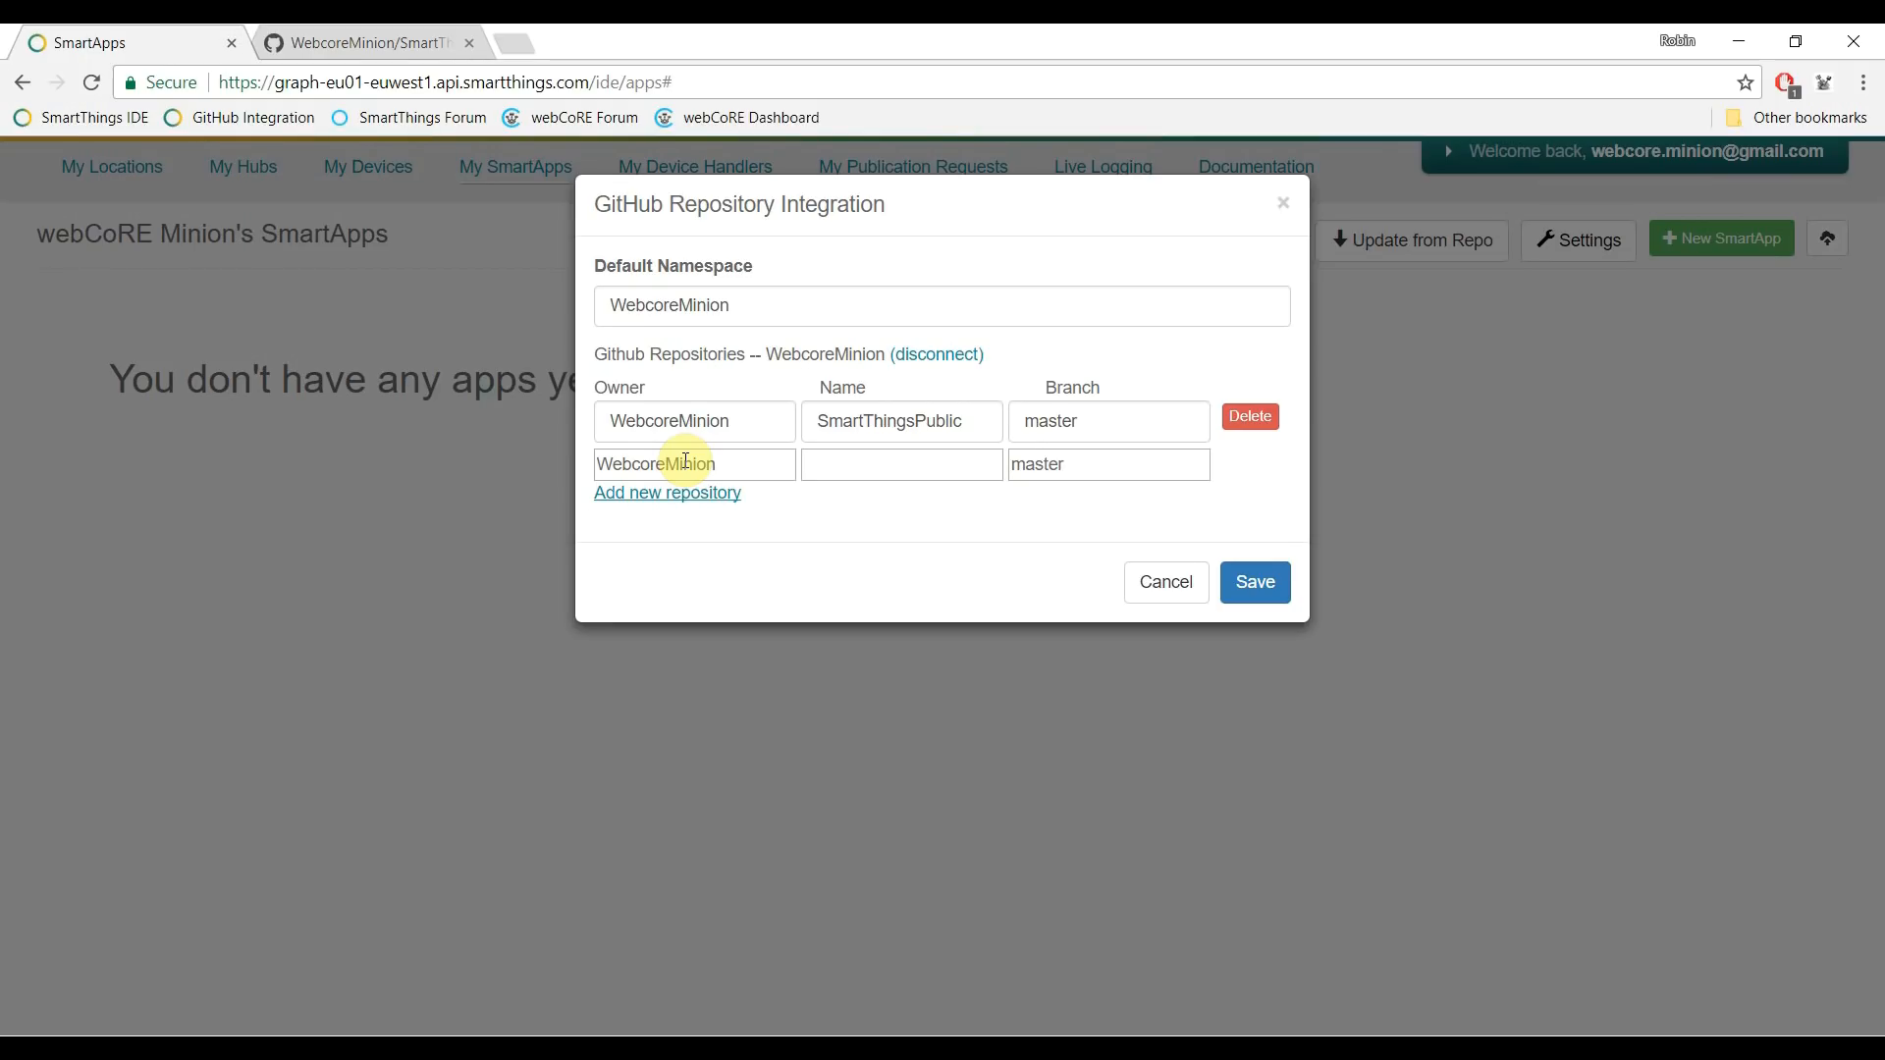
pyautogui.doubleClick(685, 461)
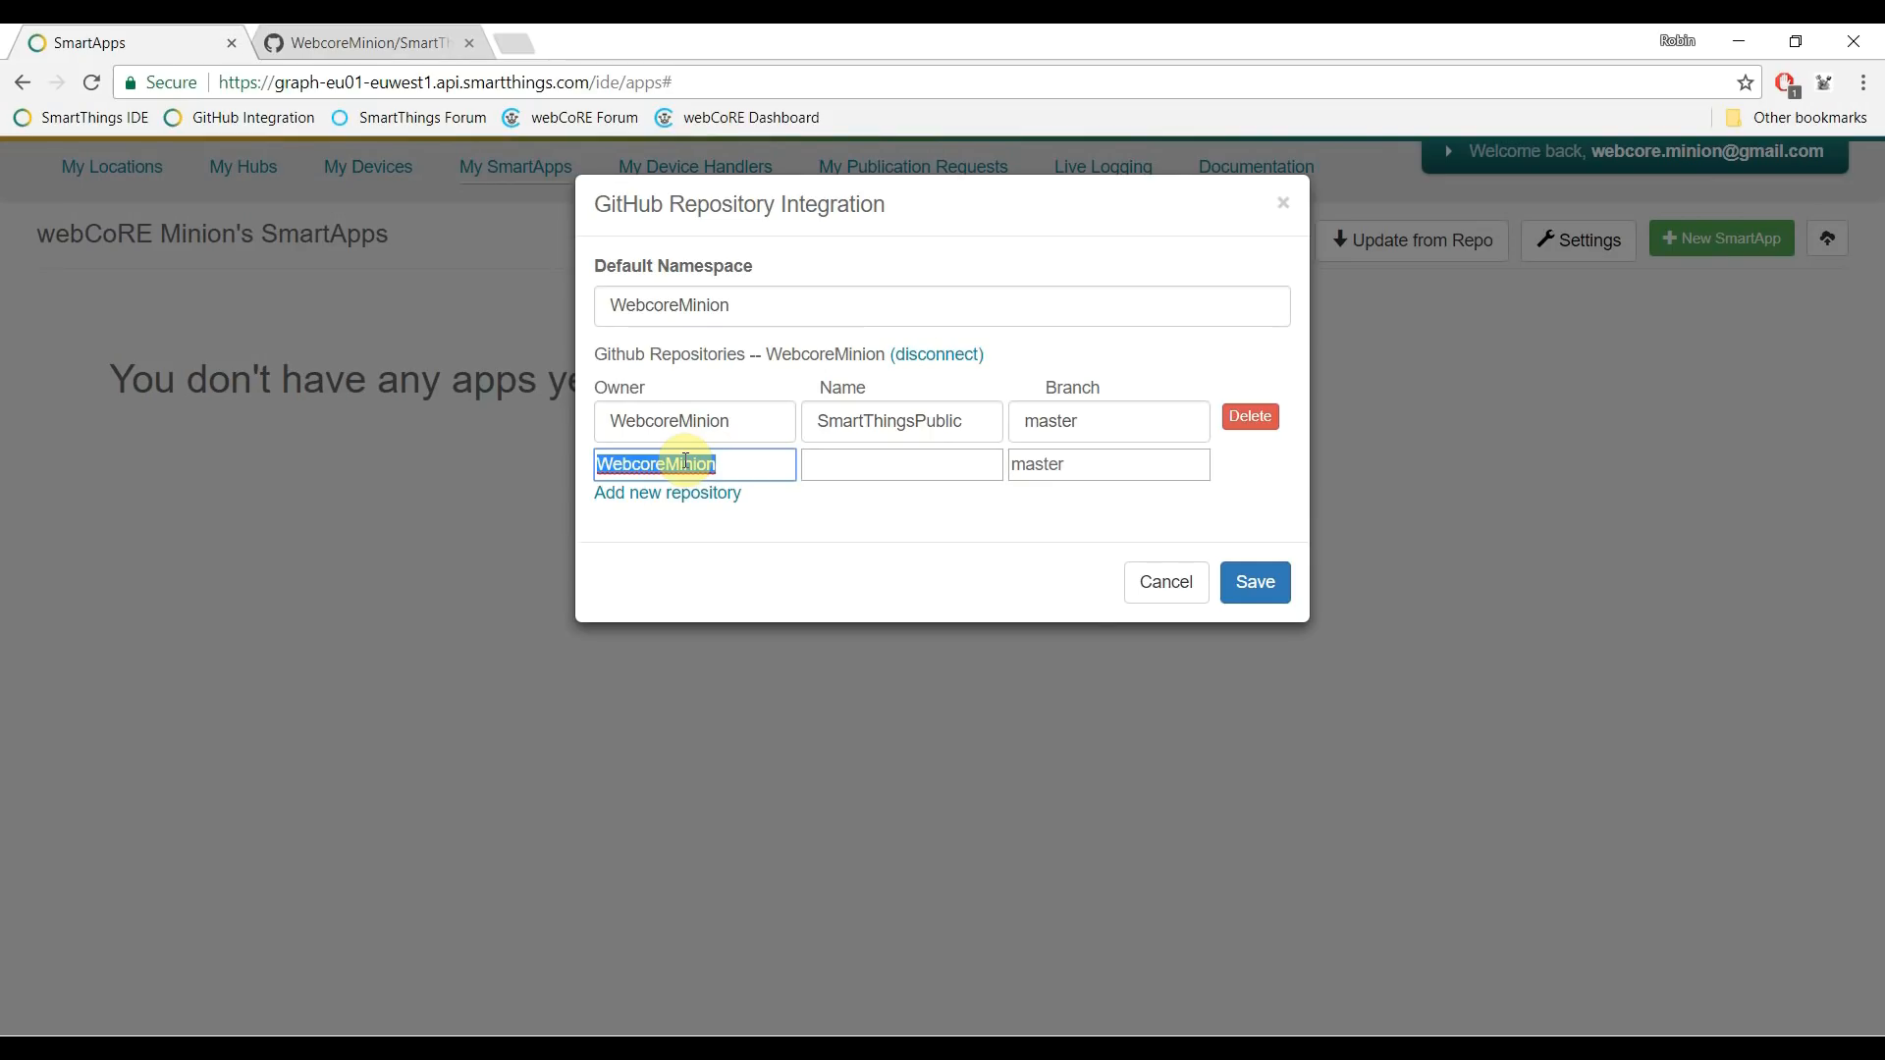
pyautogui.rightClick(685, 463)
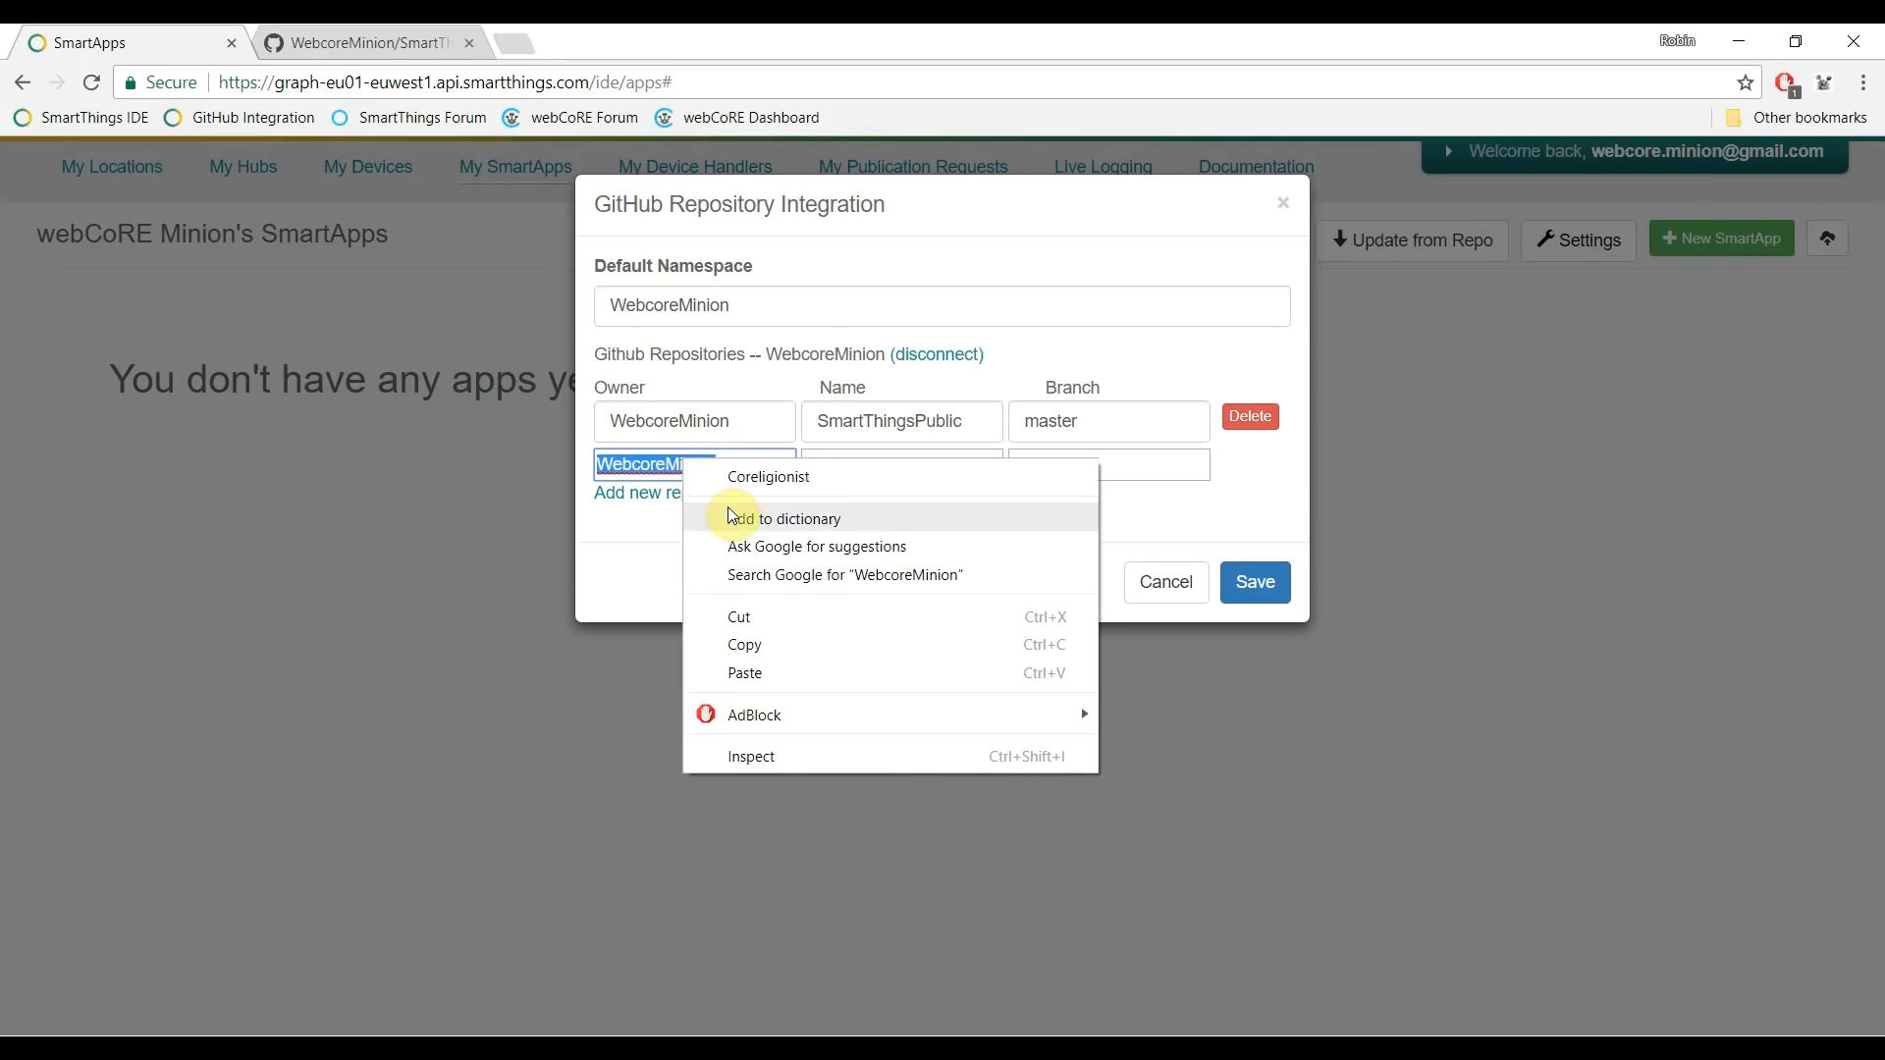
pyautogui.click(777, 616)
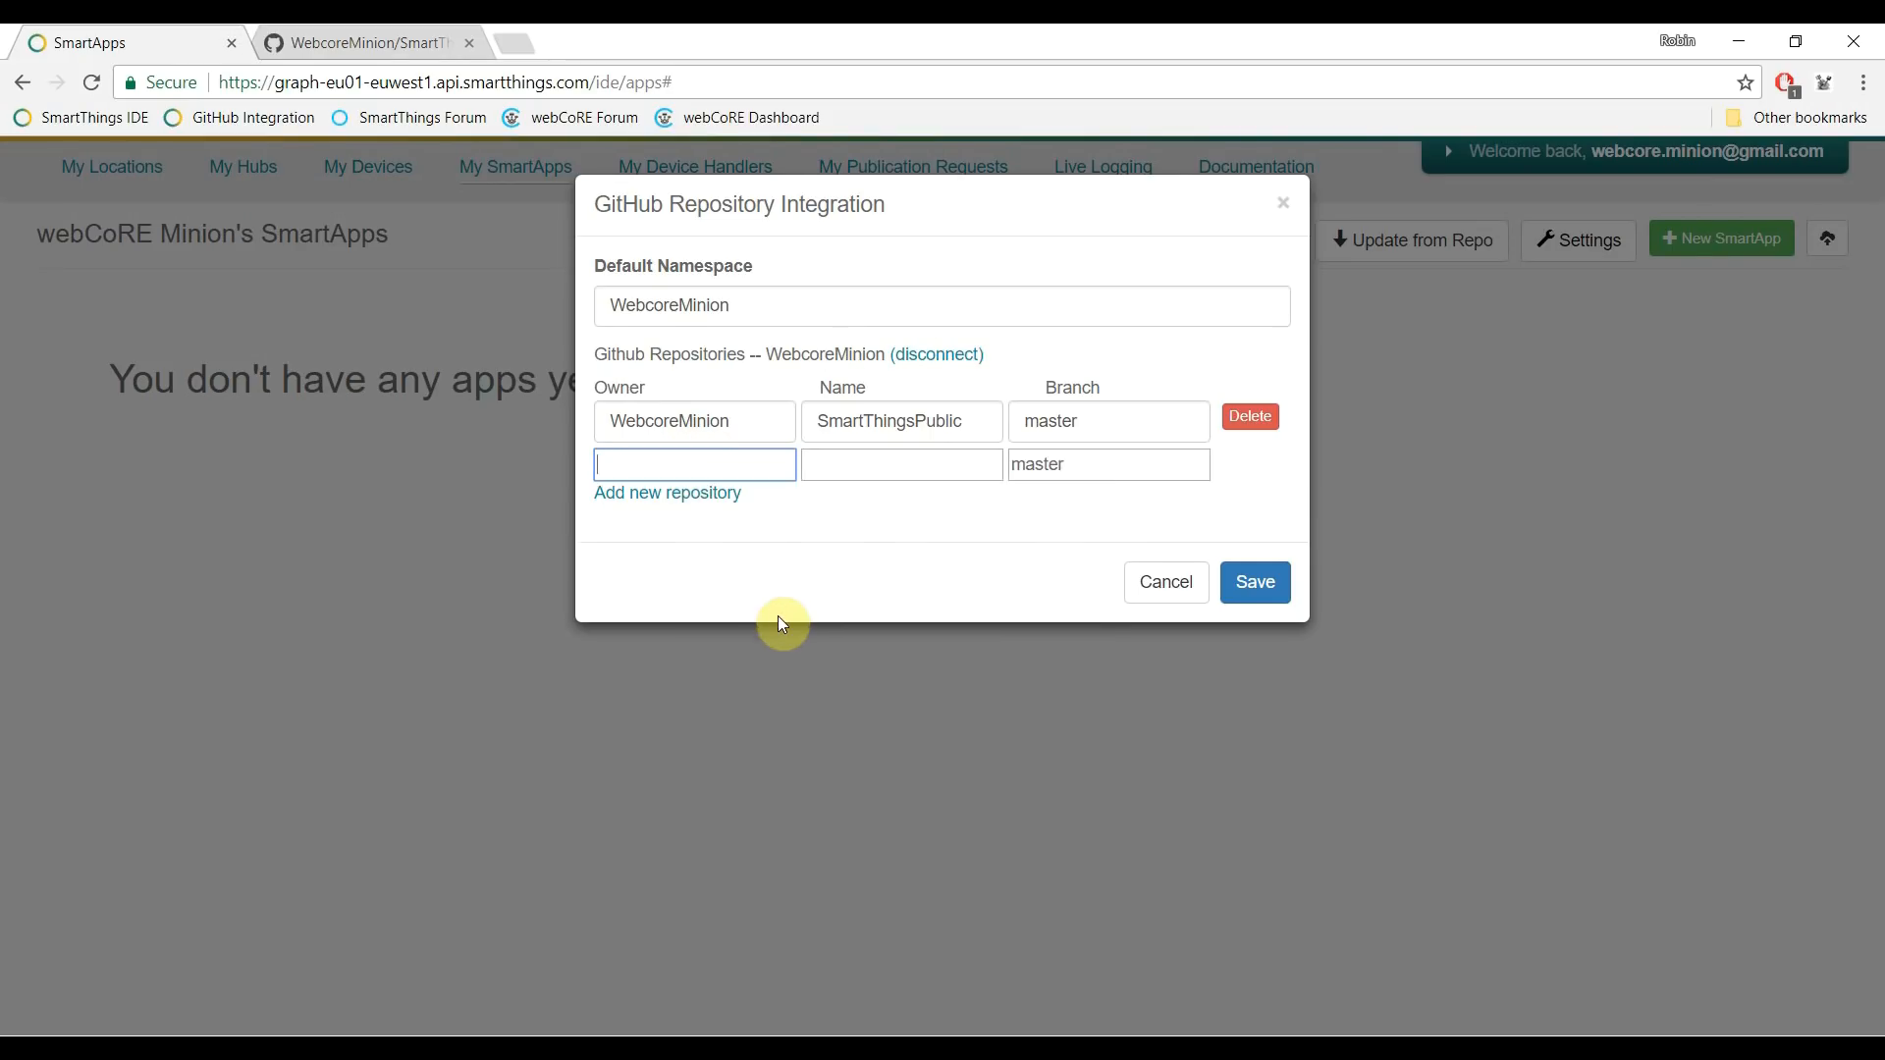
pyautogui.click(683, 466)
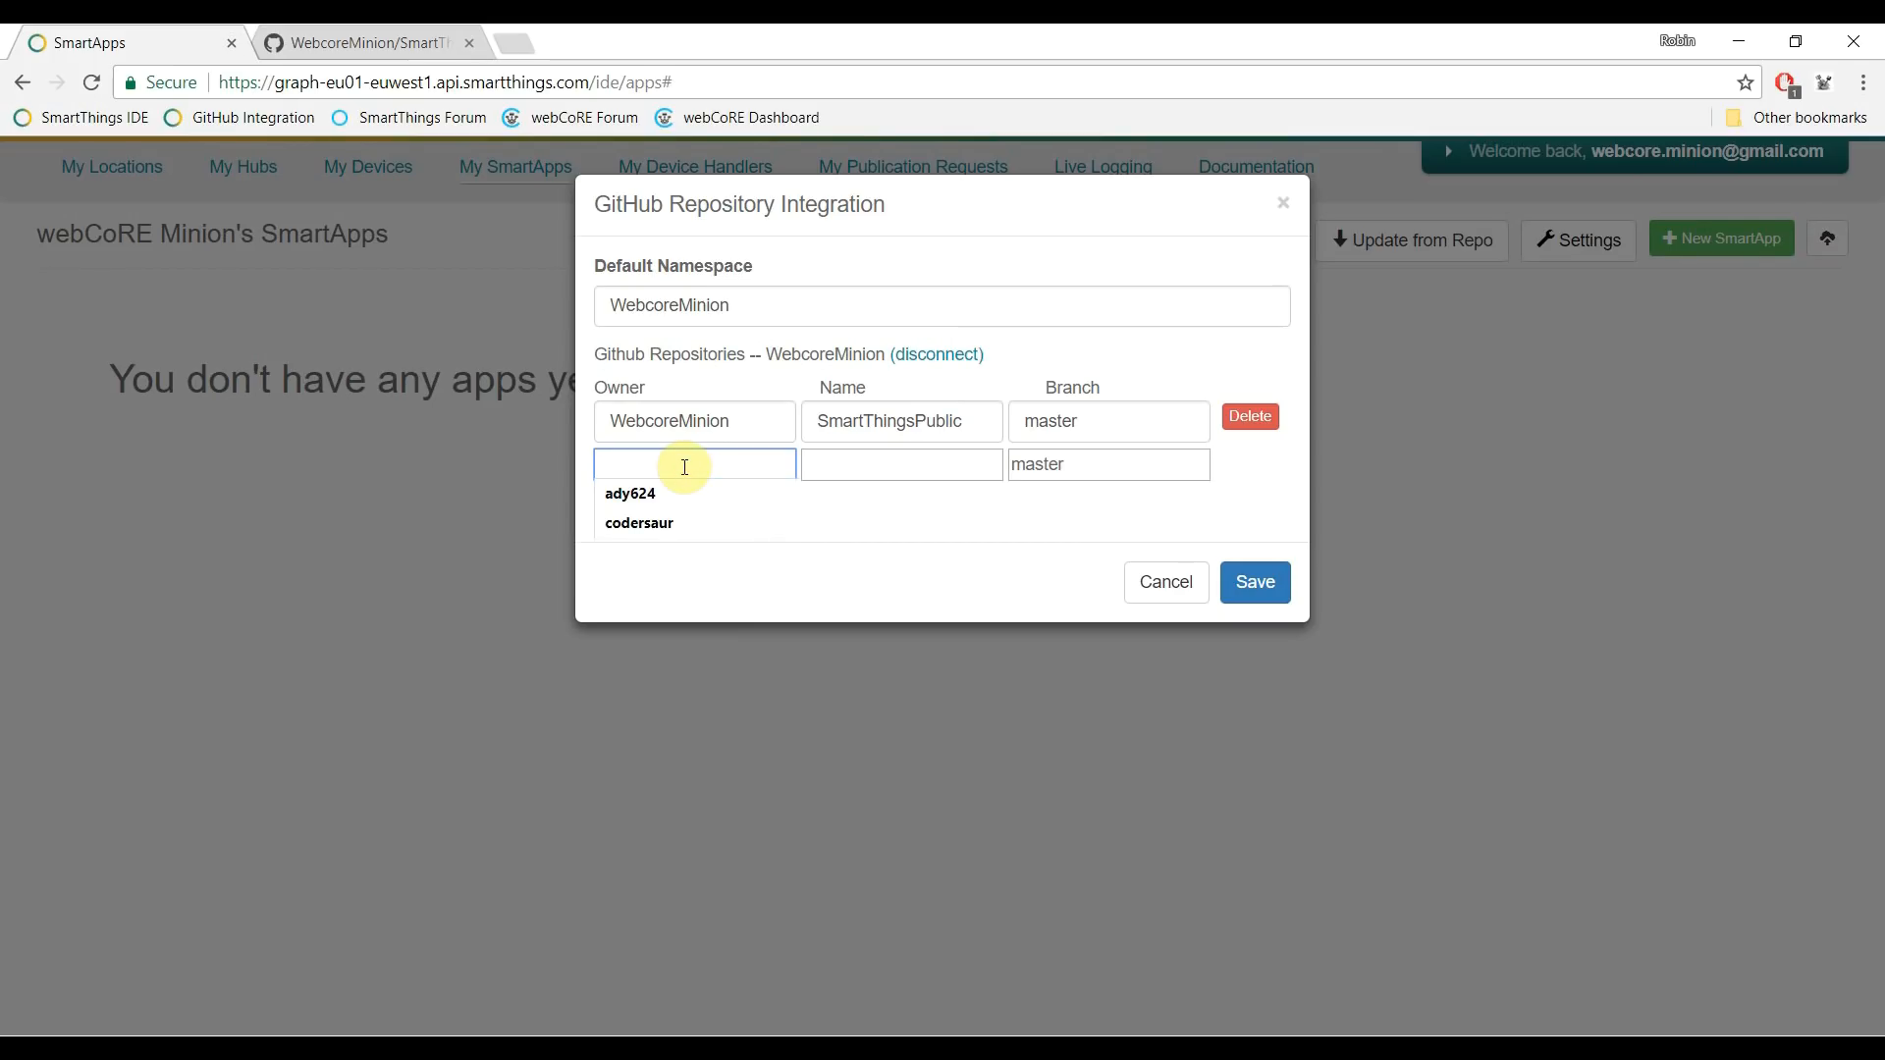
pyautogui.click(631, 491)
pyautogui.click(849, 464)
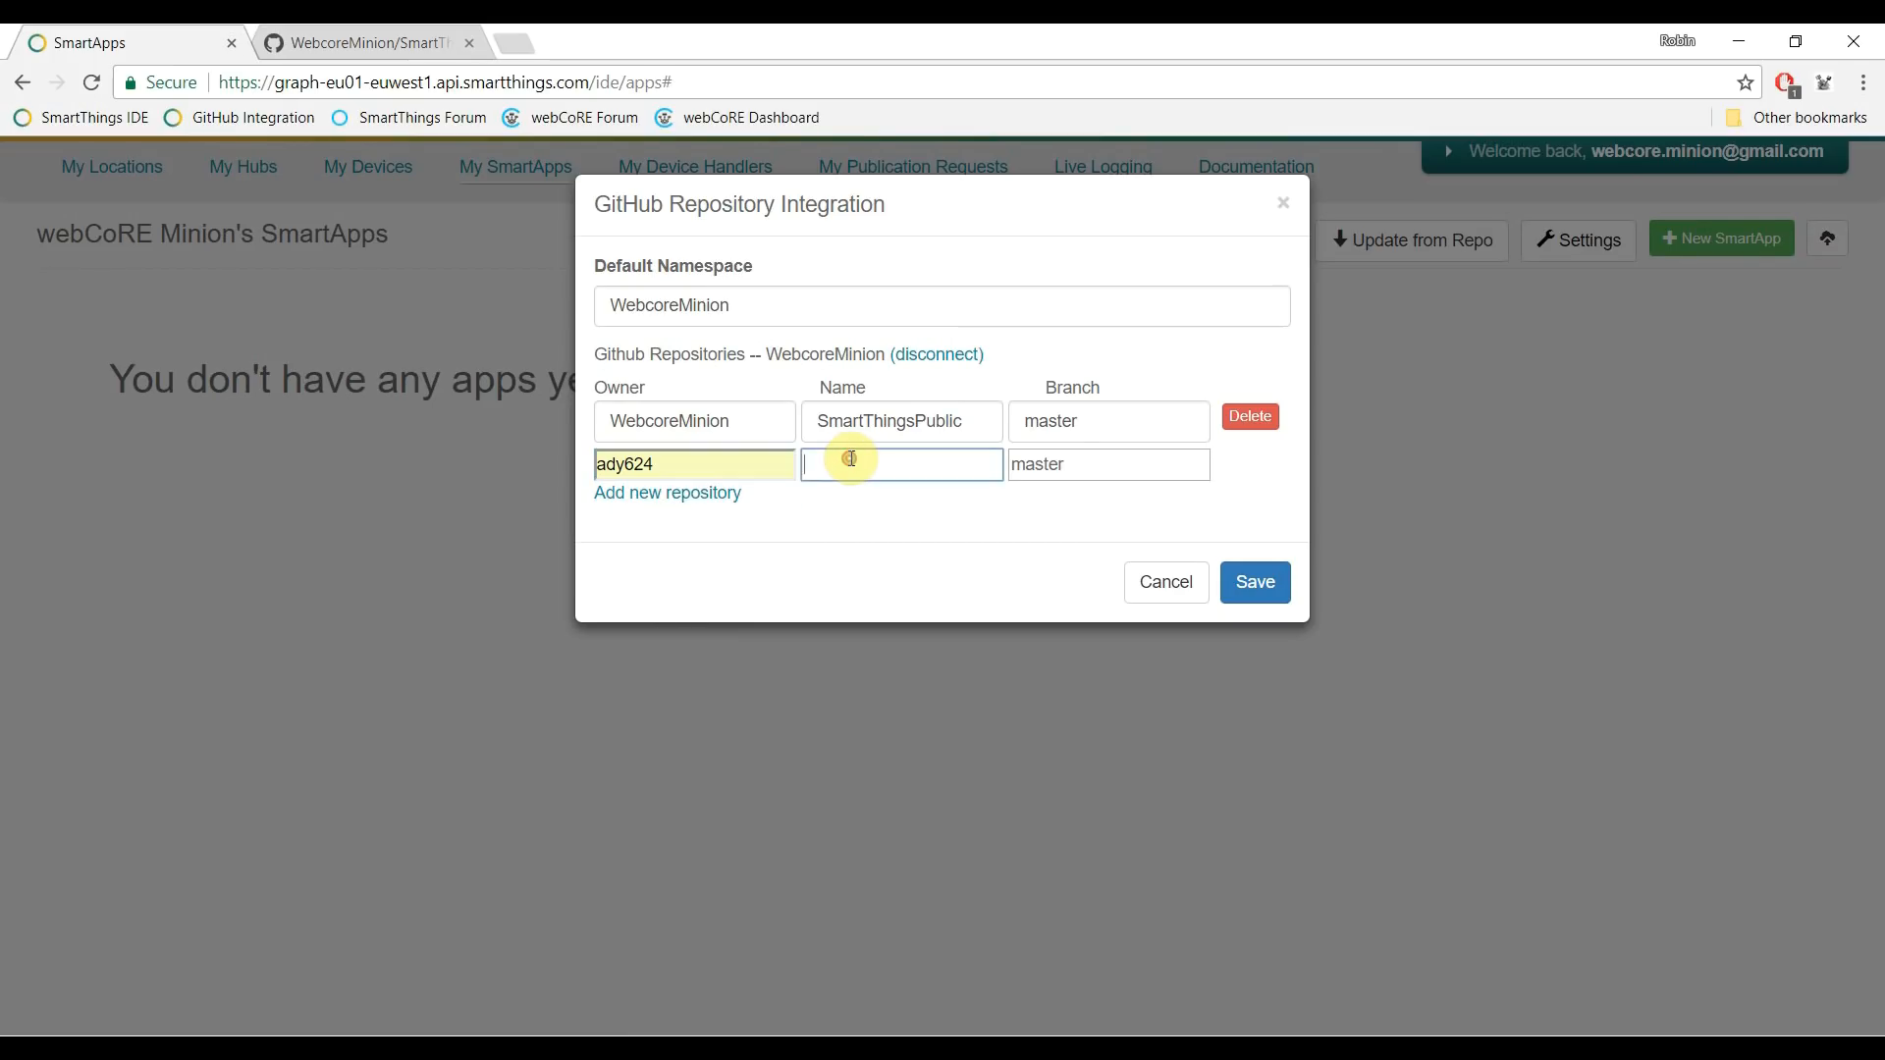
pyautogui.click(862, 505)
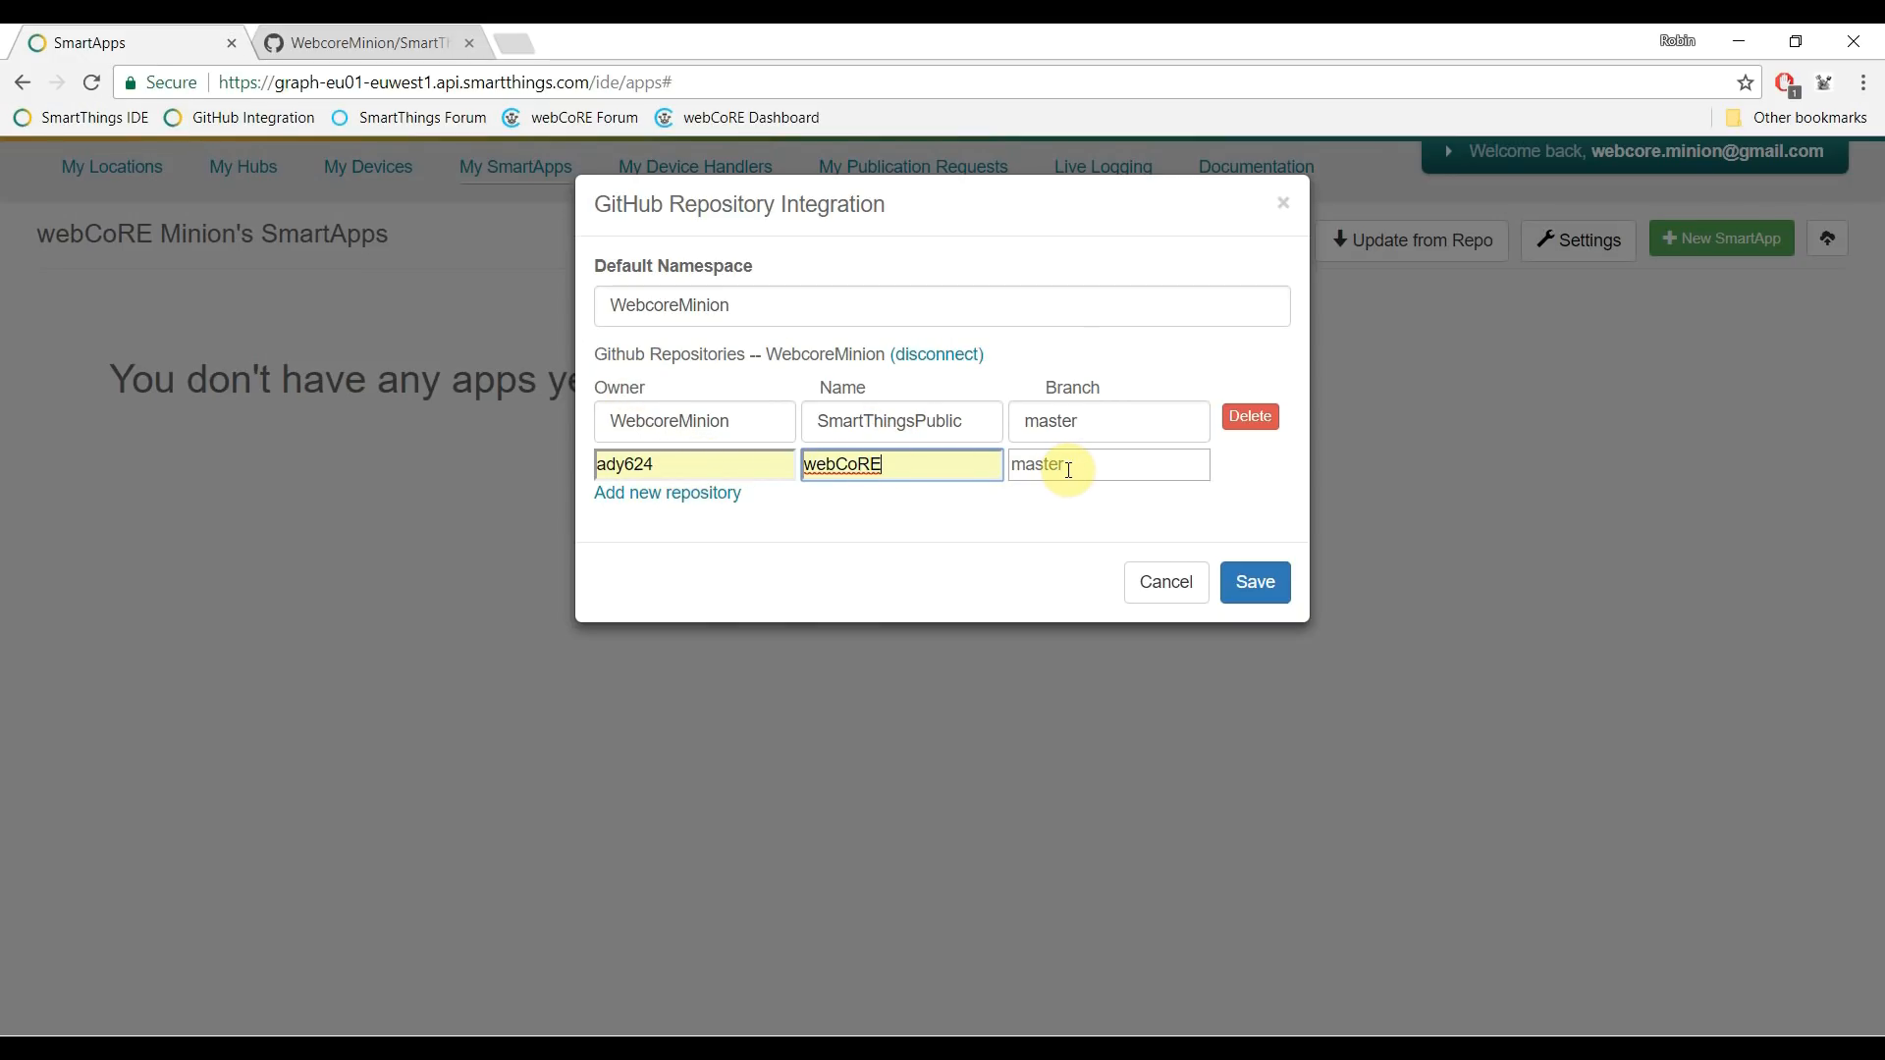
pyautogui.click(1266, 580)
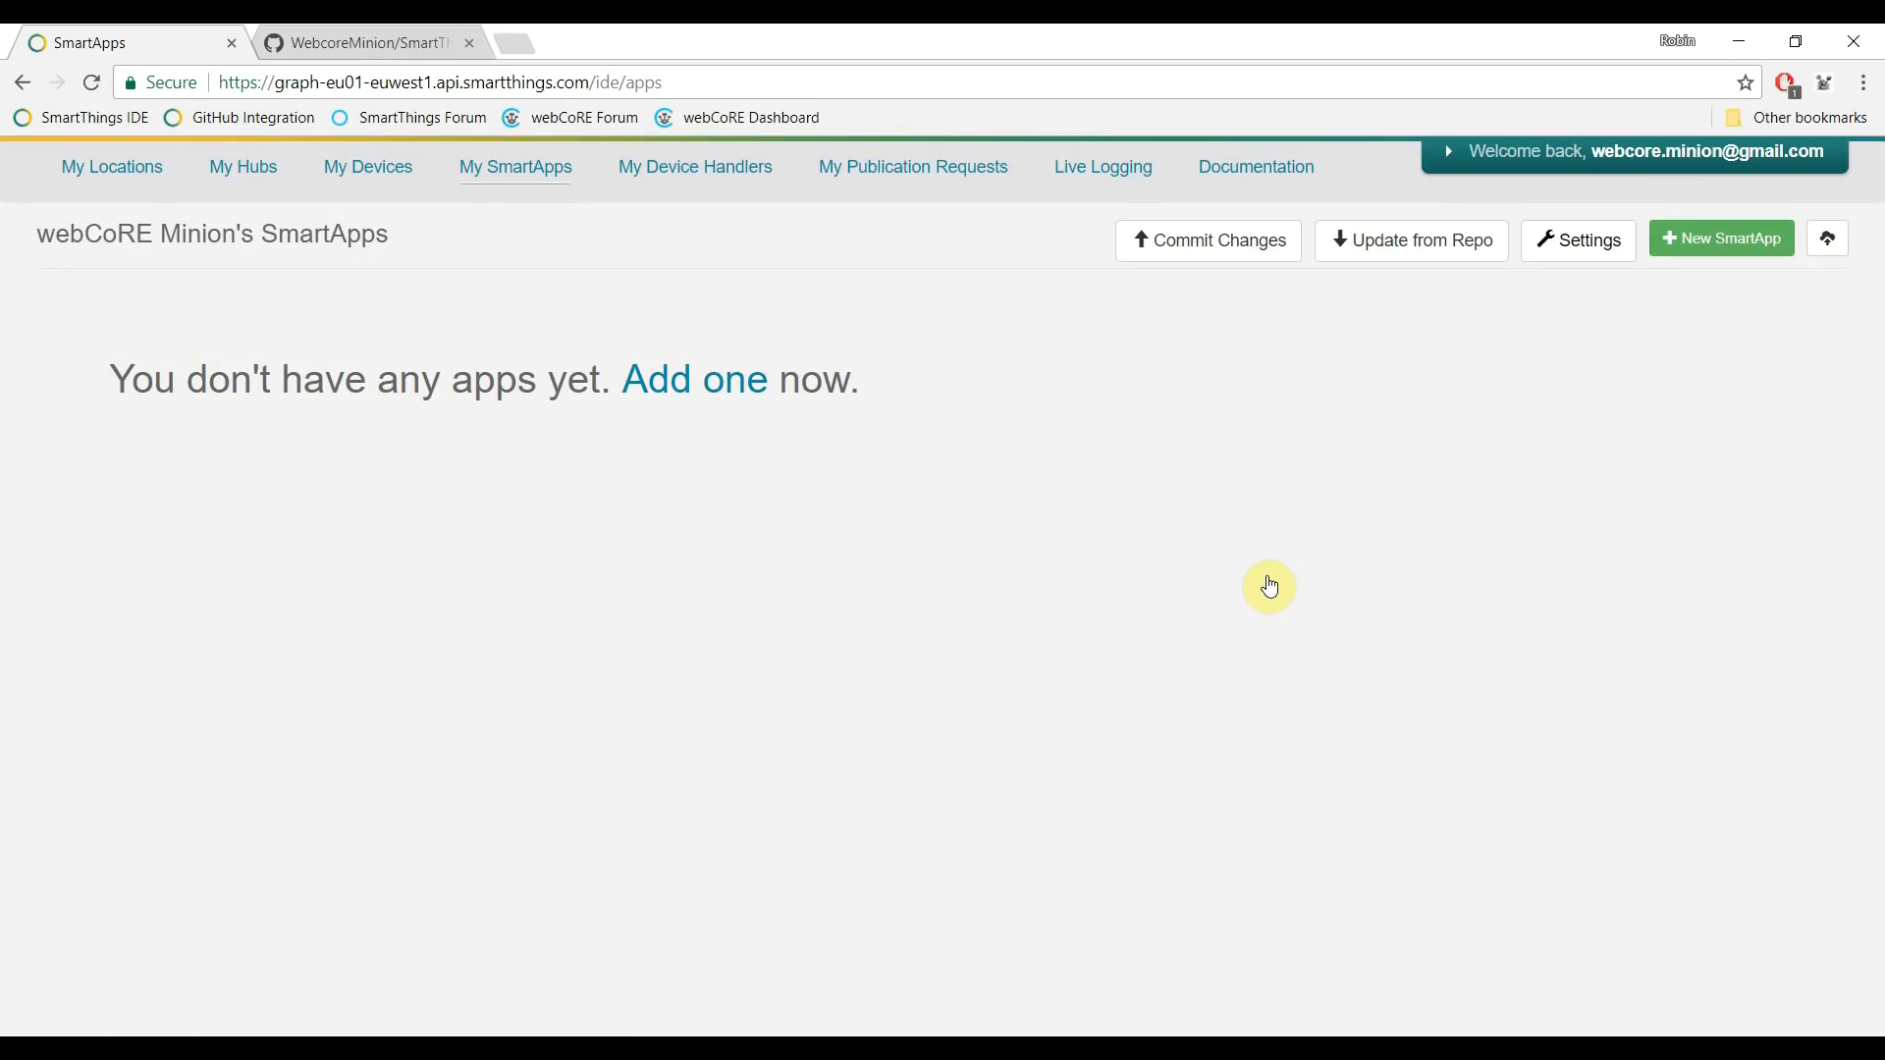
# - Import webcore.groovy from webCoRE (master) as a new published SmartApp
pyautogui.click(1423, 246)
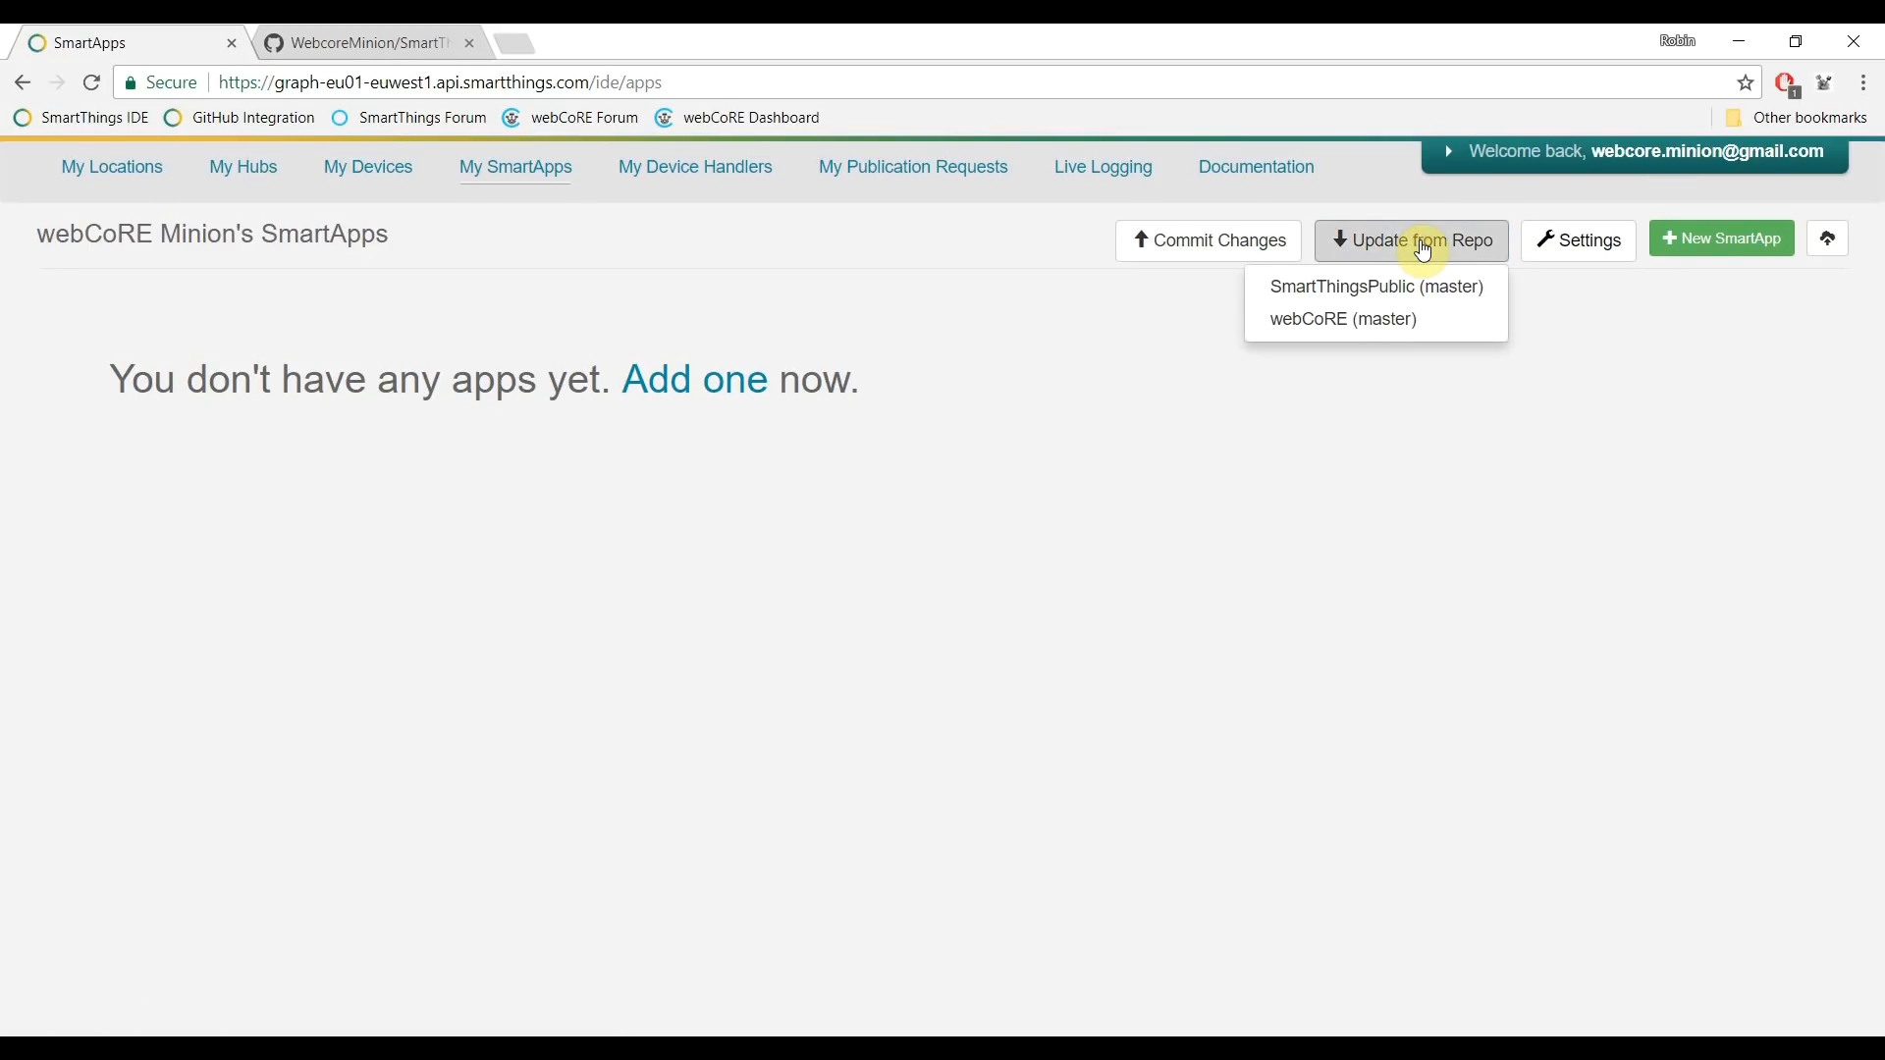
pyautogui.click(1344, 320)
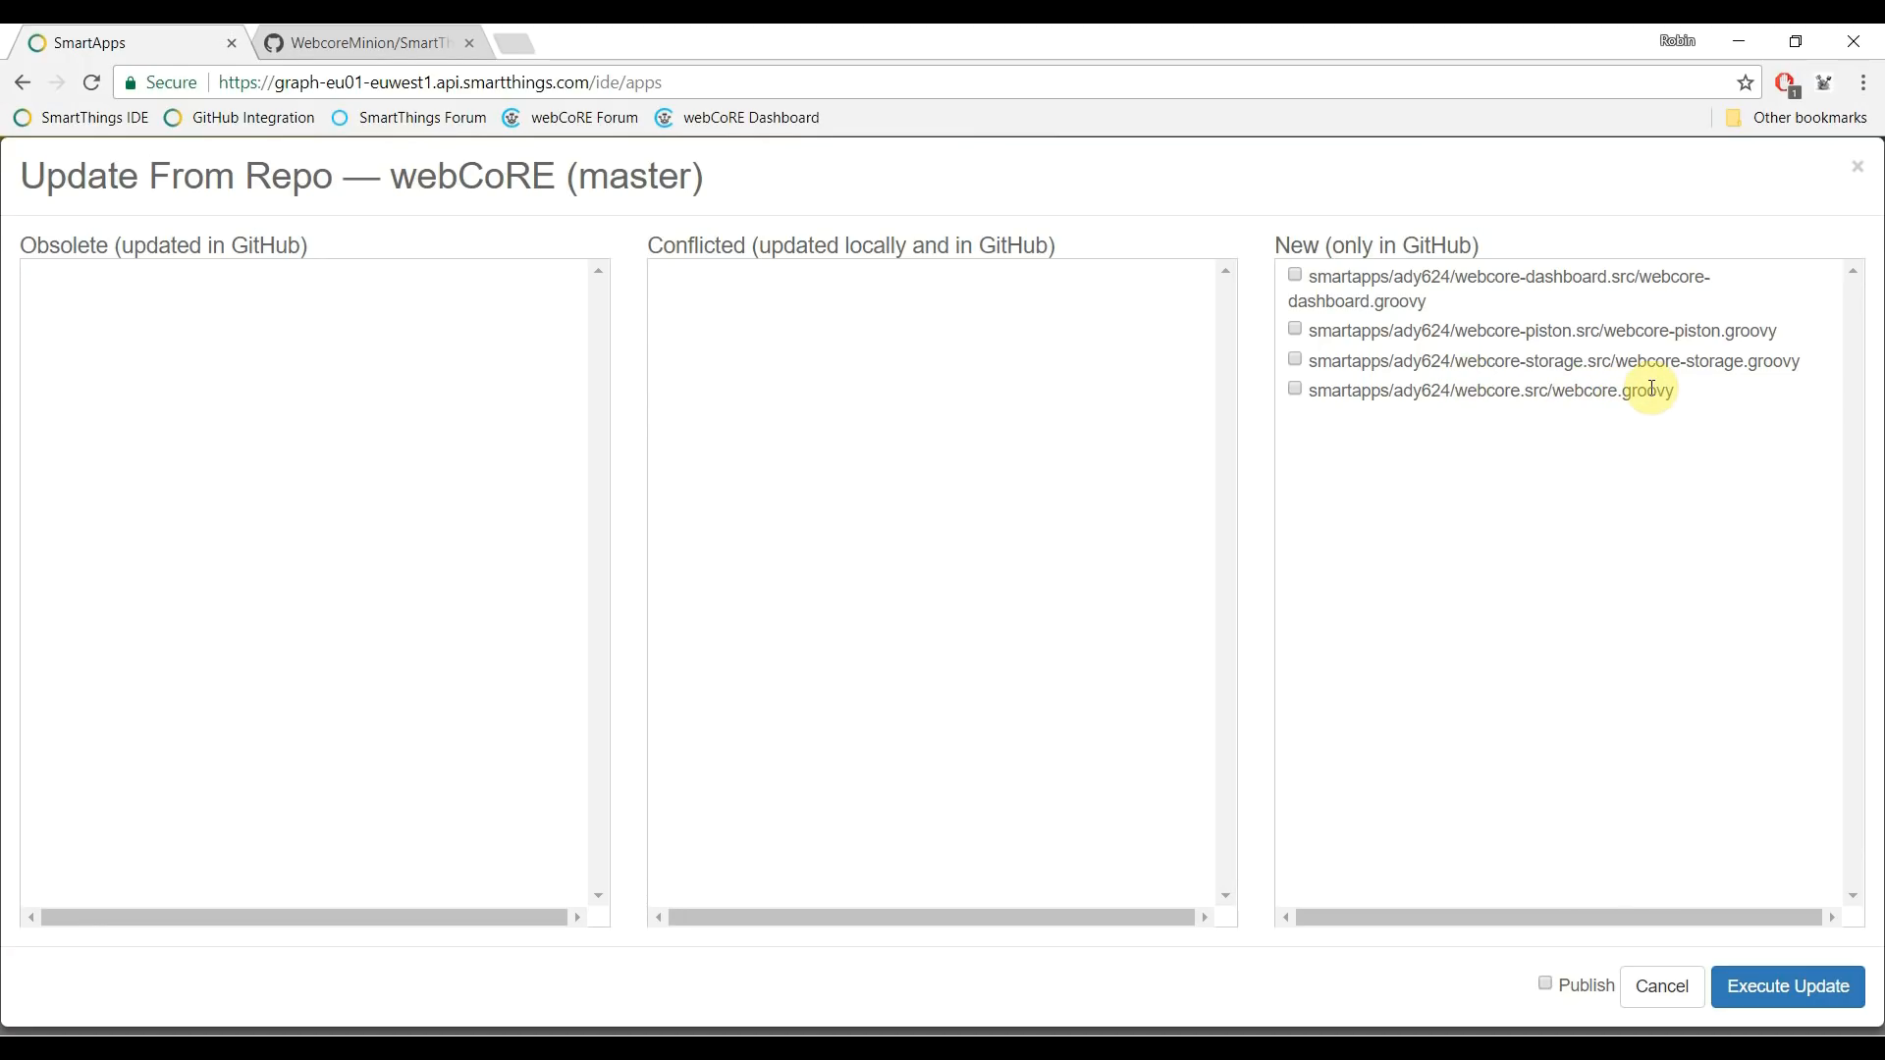
pyautogui.click(1294, 391)
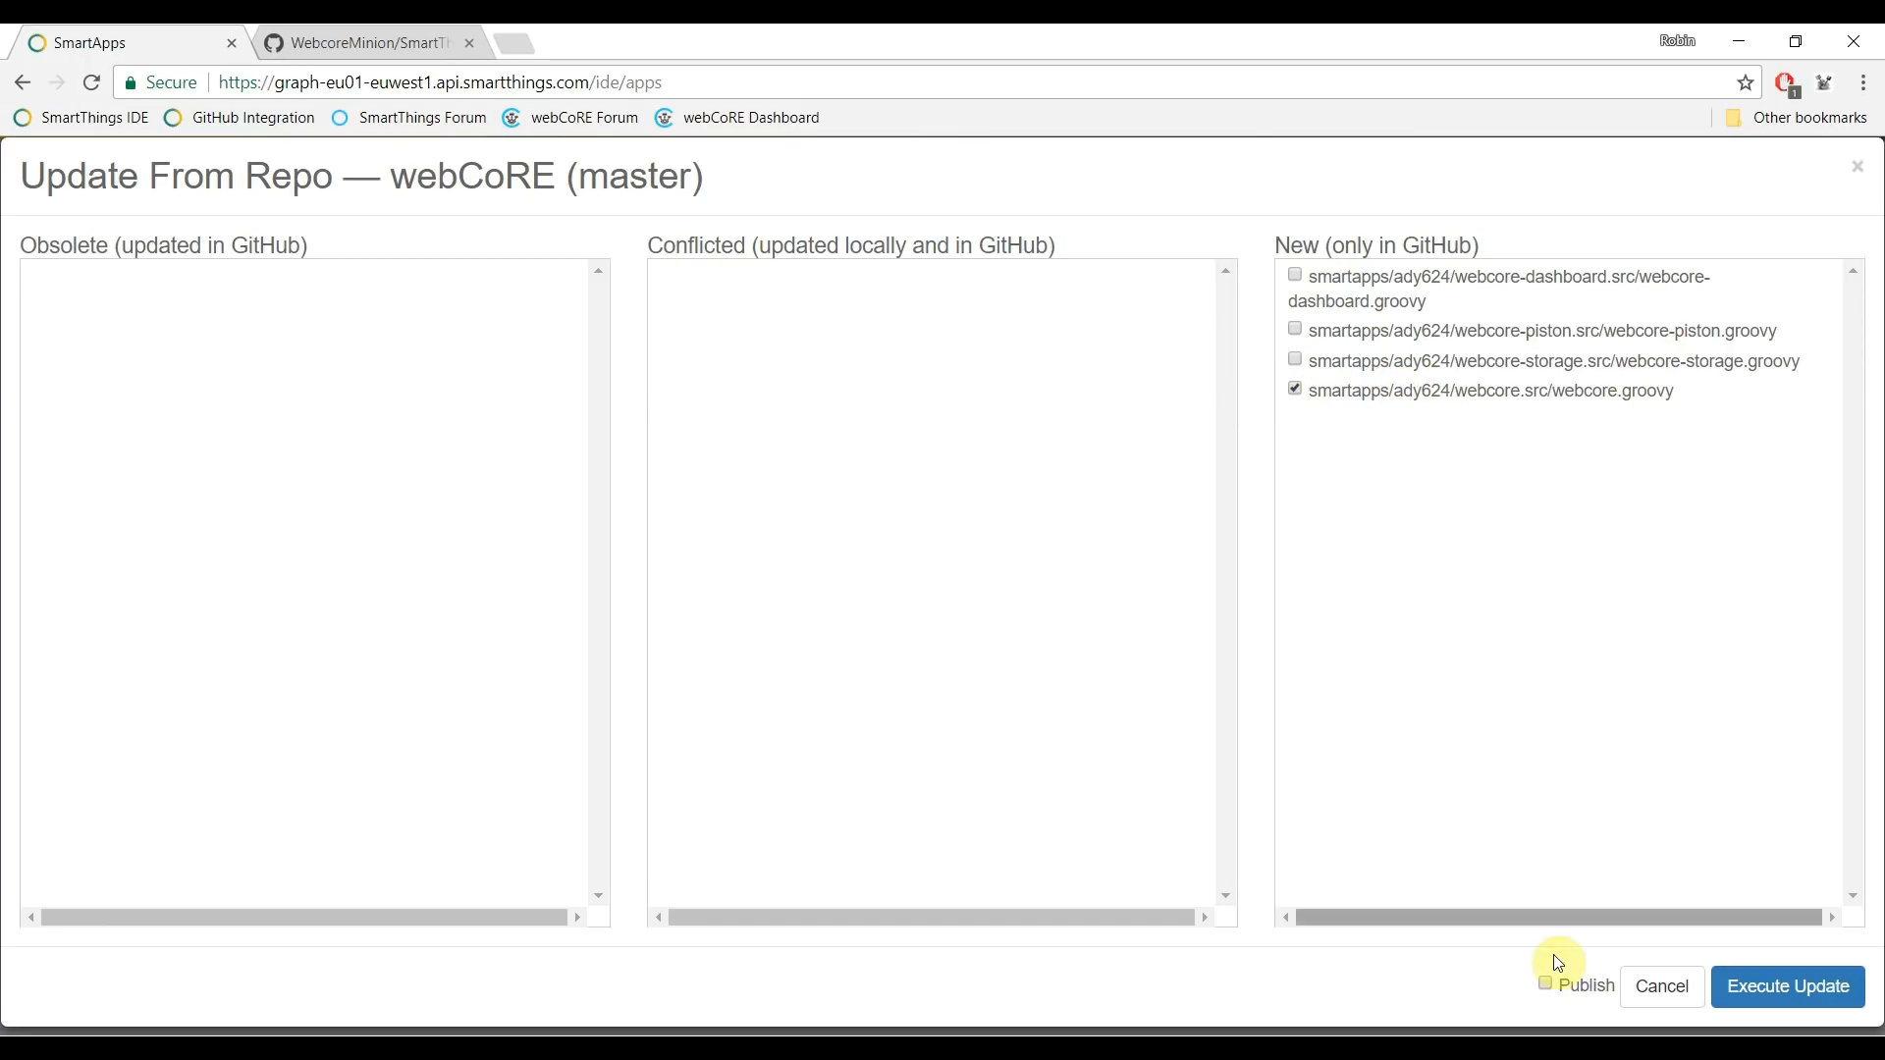
pyautogui.click(1548, 984)
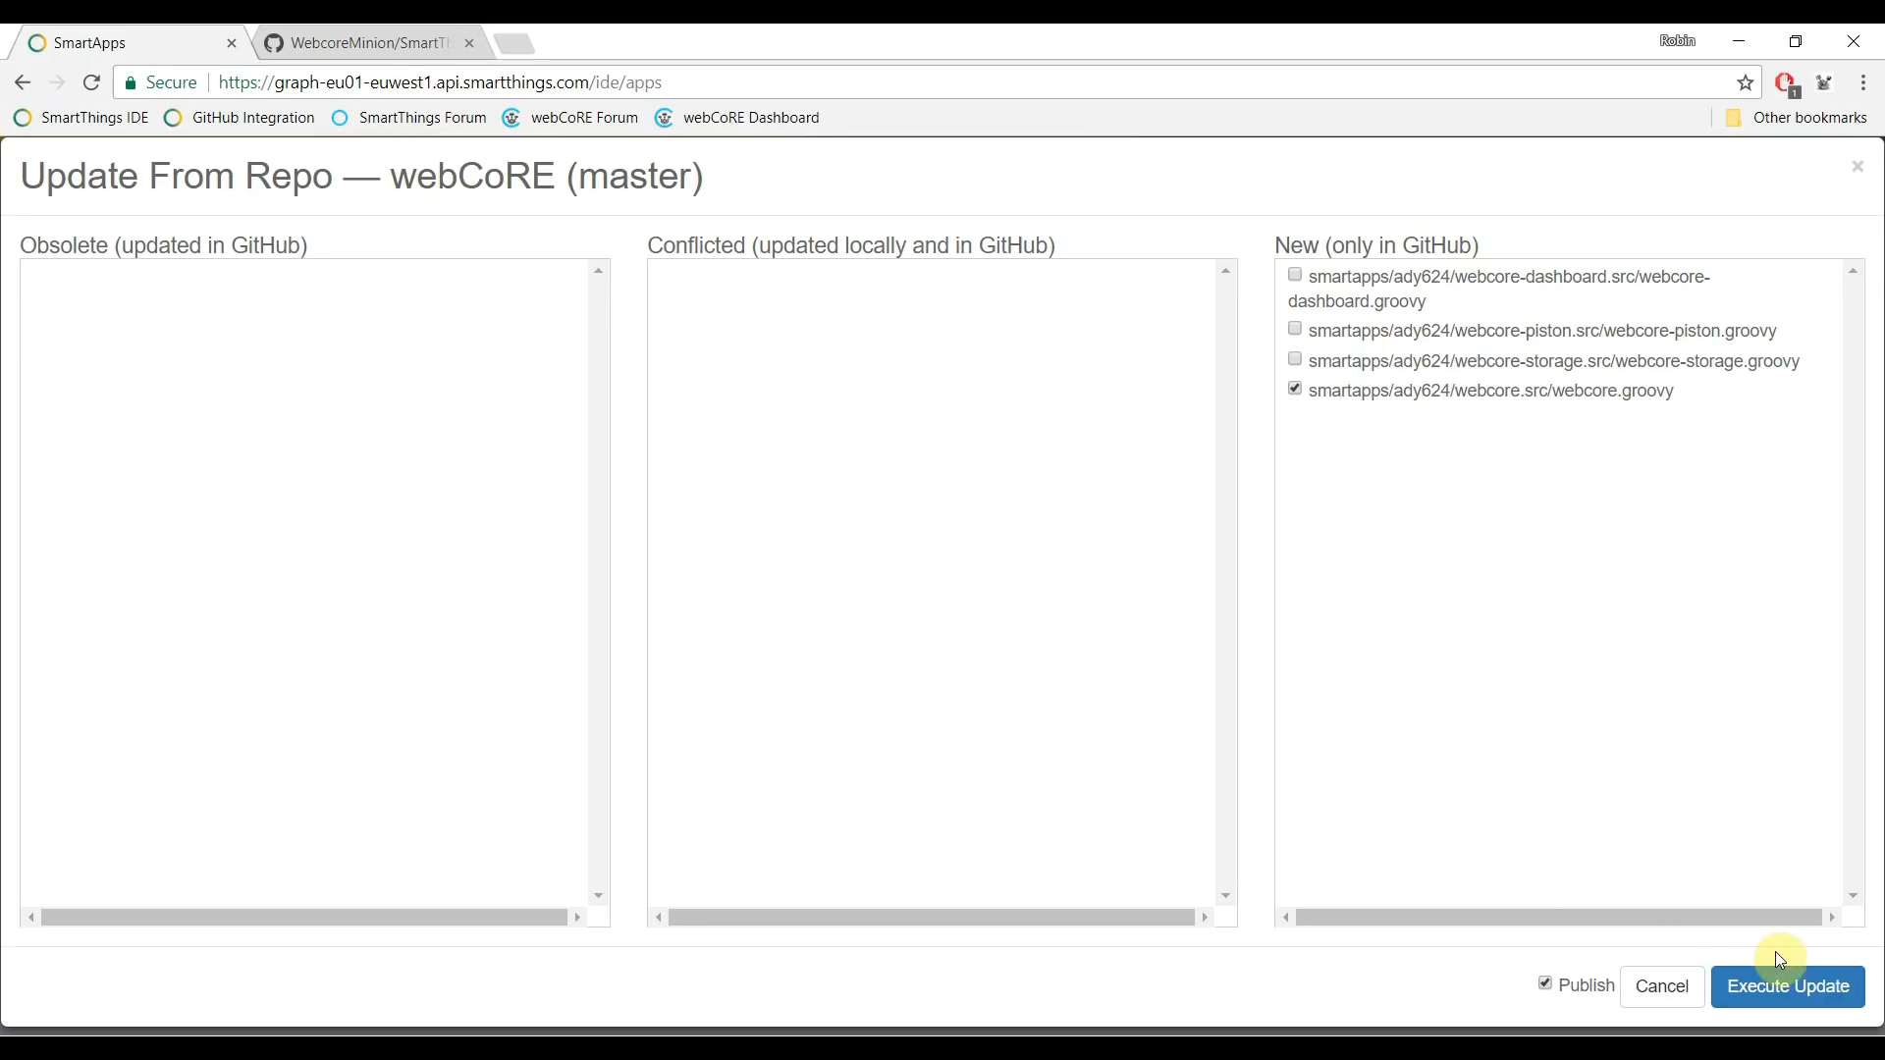
pyautogui.click(1797, 986)
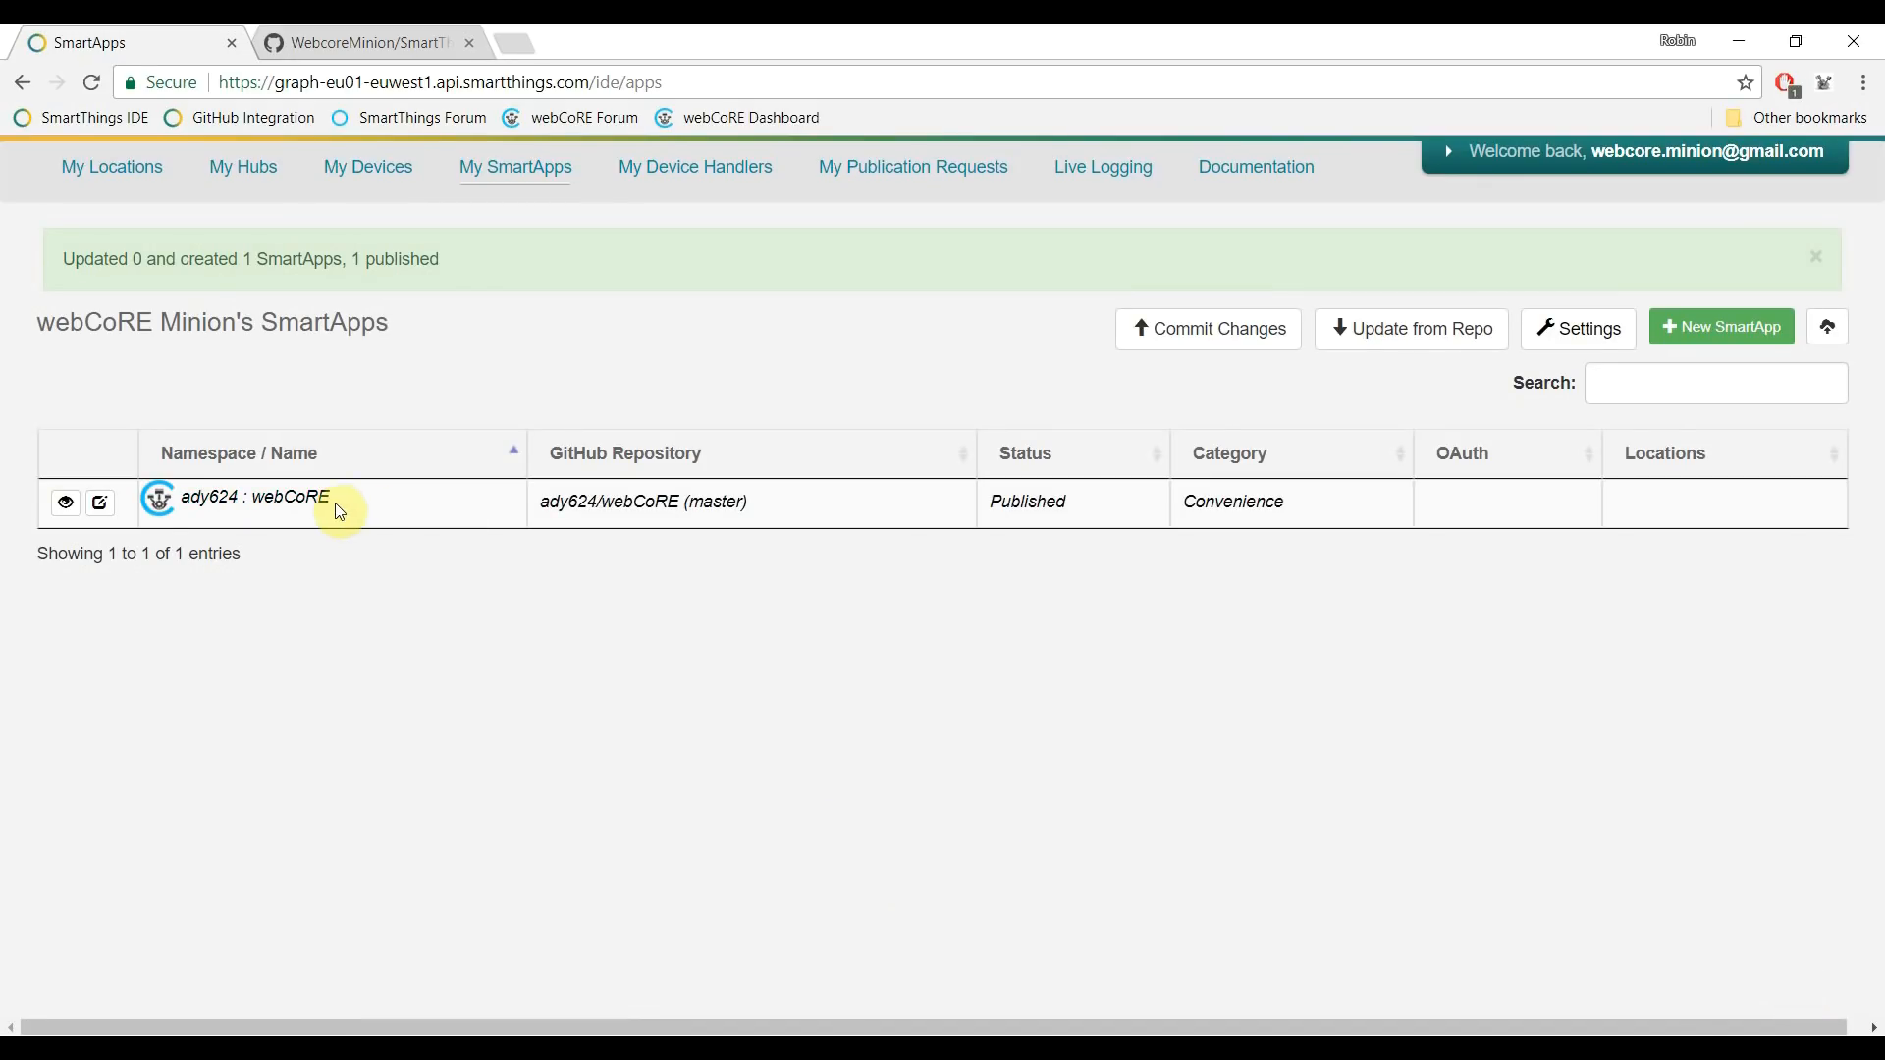
# - Import and publish the webCoRE dashboard, piston and storage SmartApps from webCoRE (master)
pyautogui.click(1386, 334)
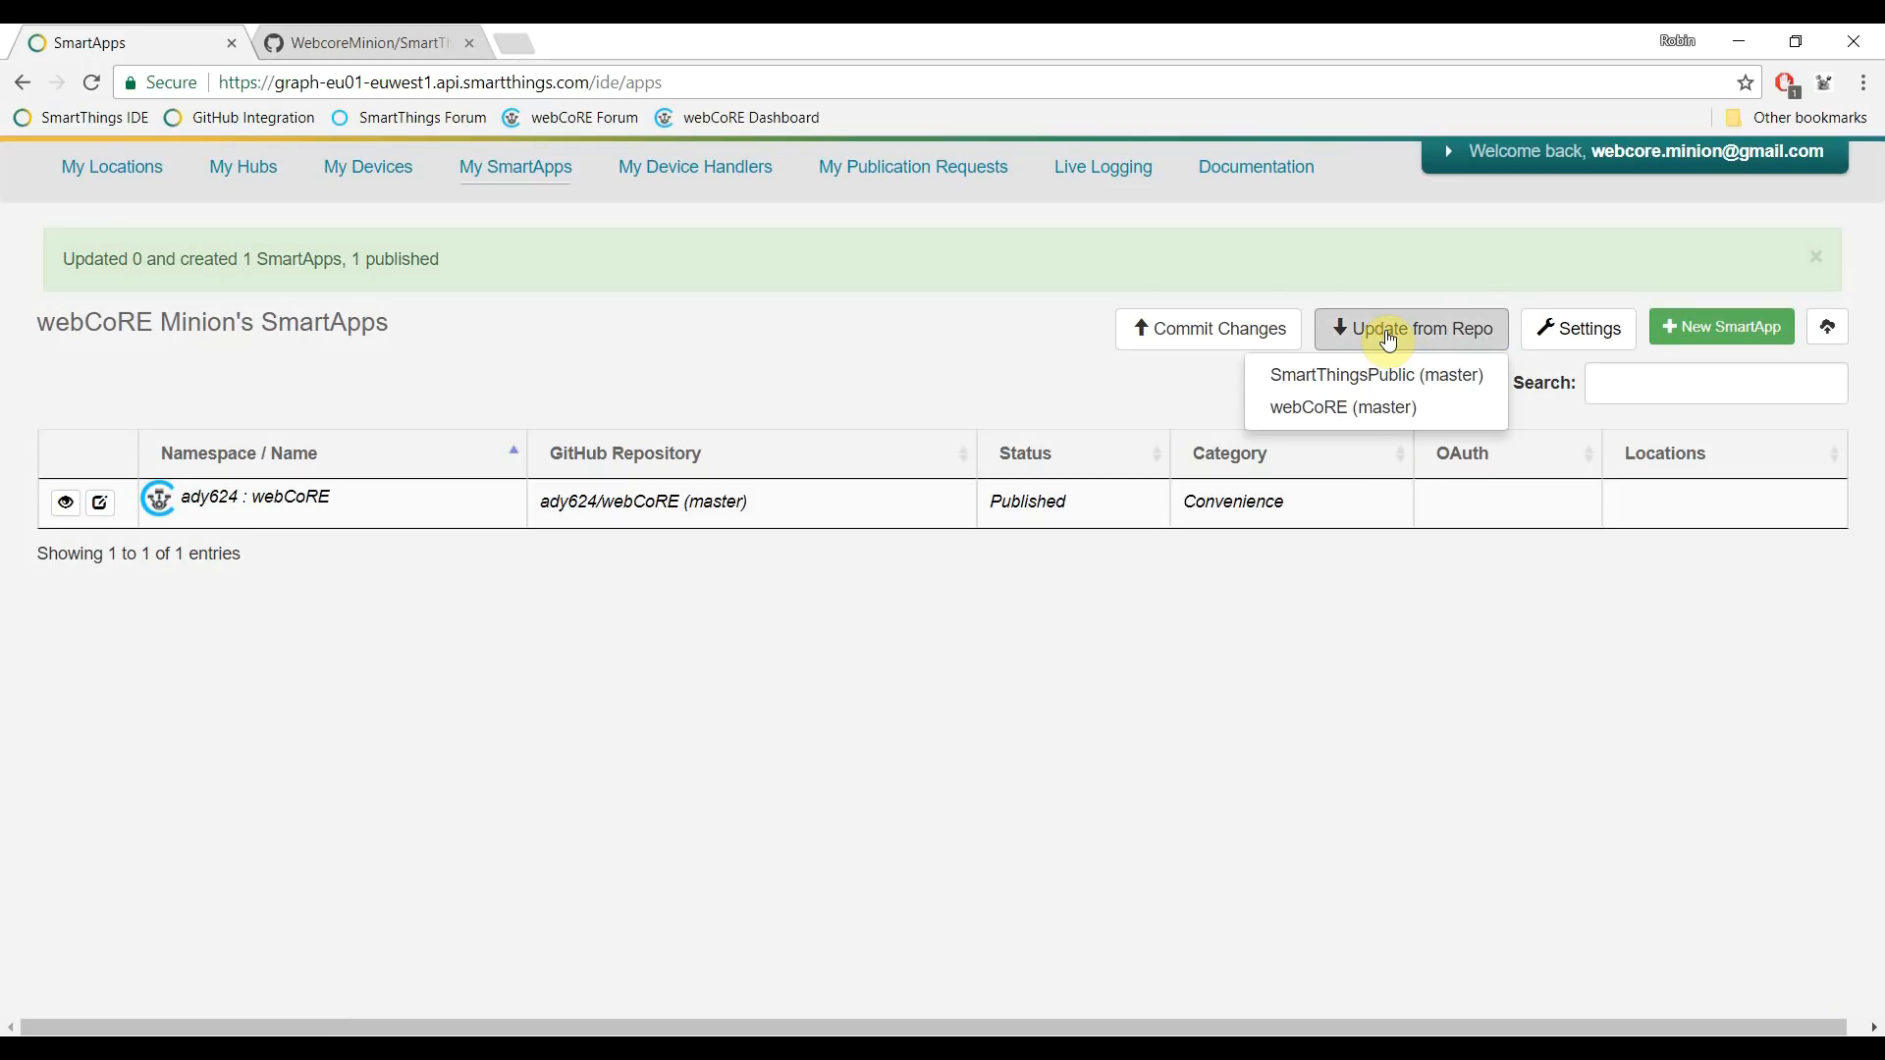
pyautogui.click(1367, 407)
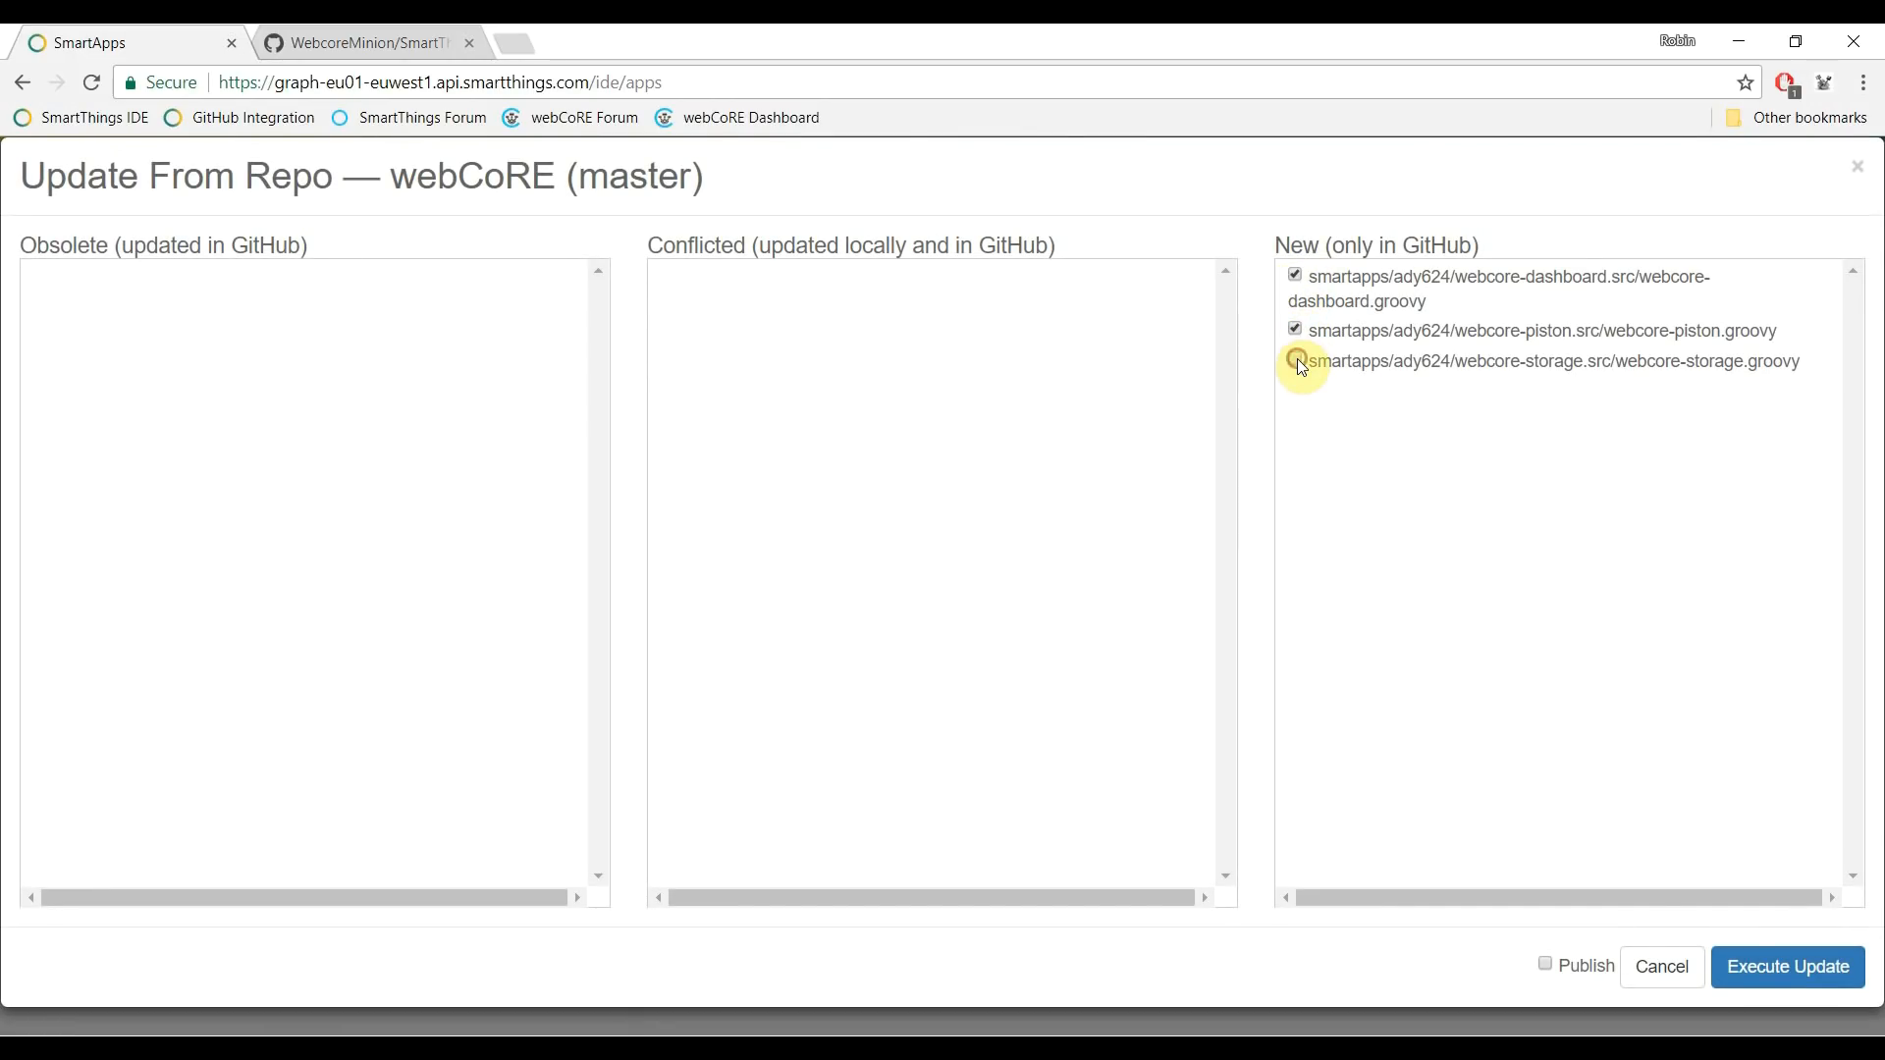
pyautogui.click(1549, 966)
pyautogui.click(1779, 968)
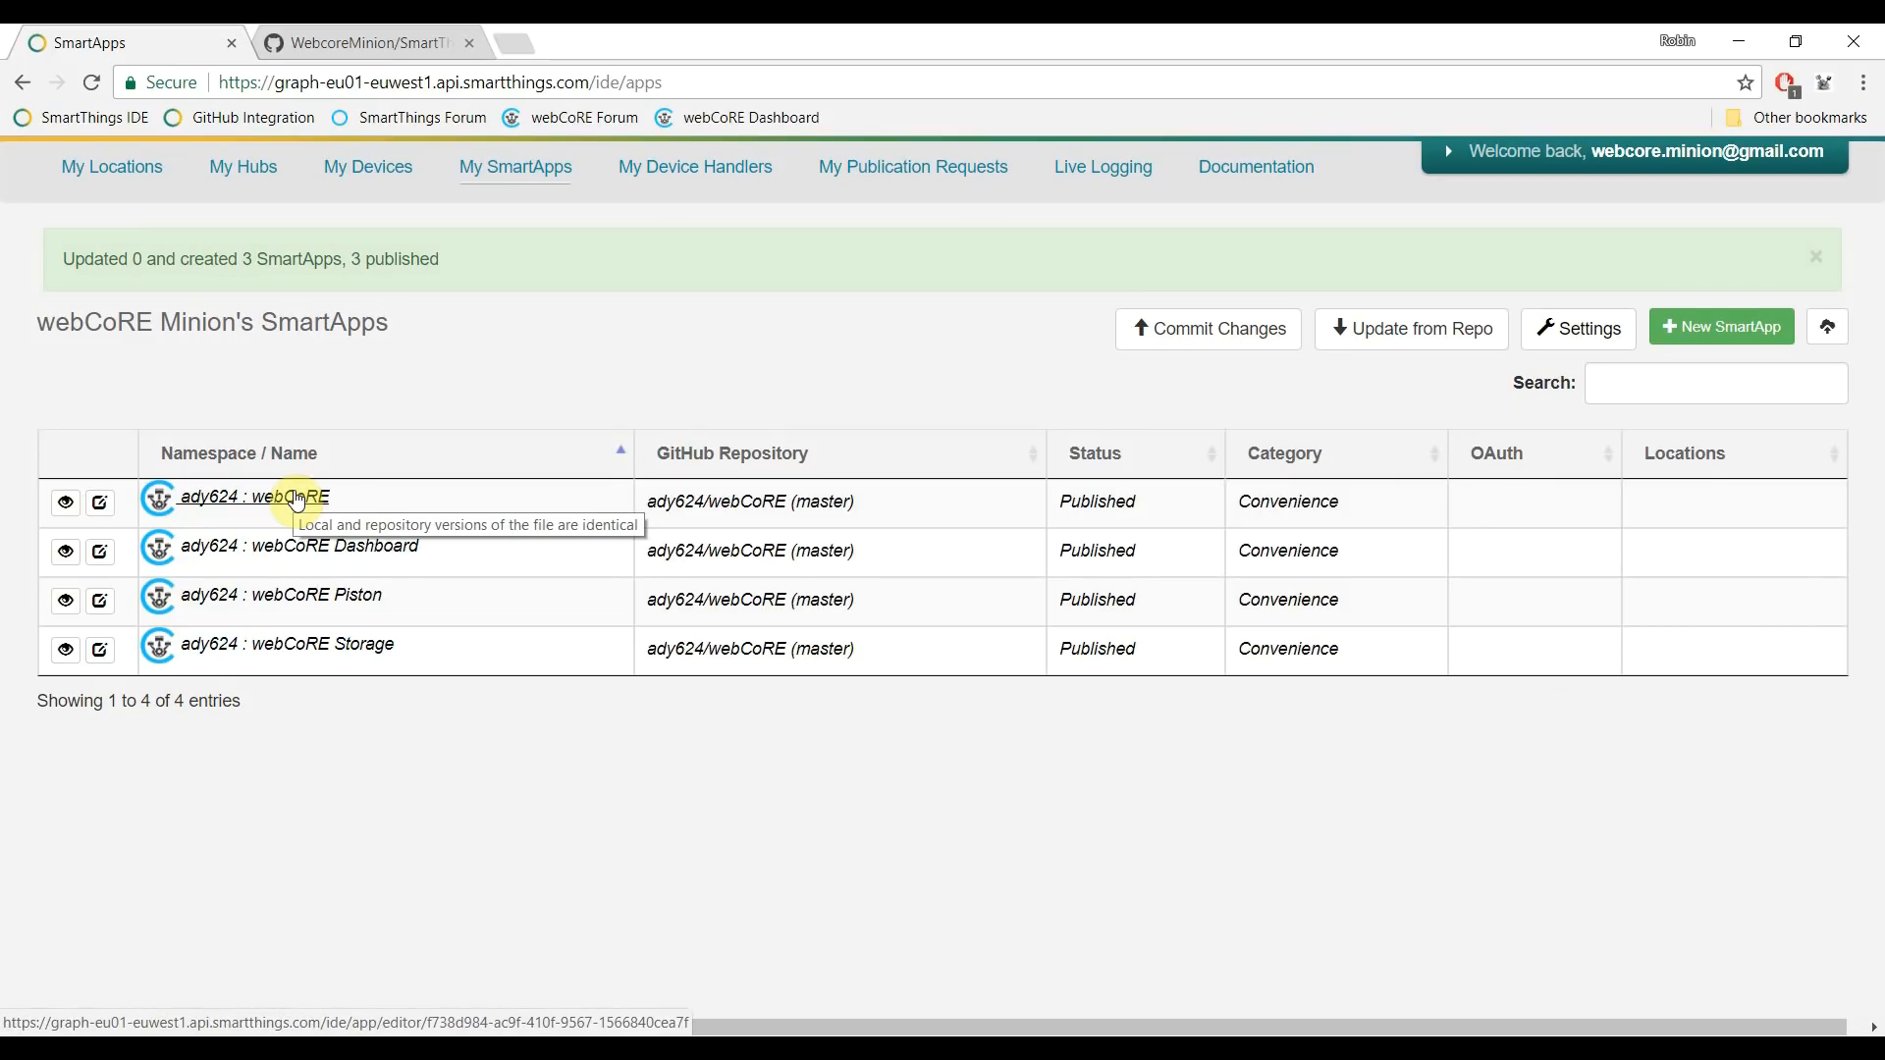
# - Turn on Enable OAuth in the webCoRE SmartApp settings, update it, and return to My SmartApps
pyautogui.click(100, 506)
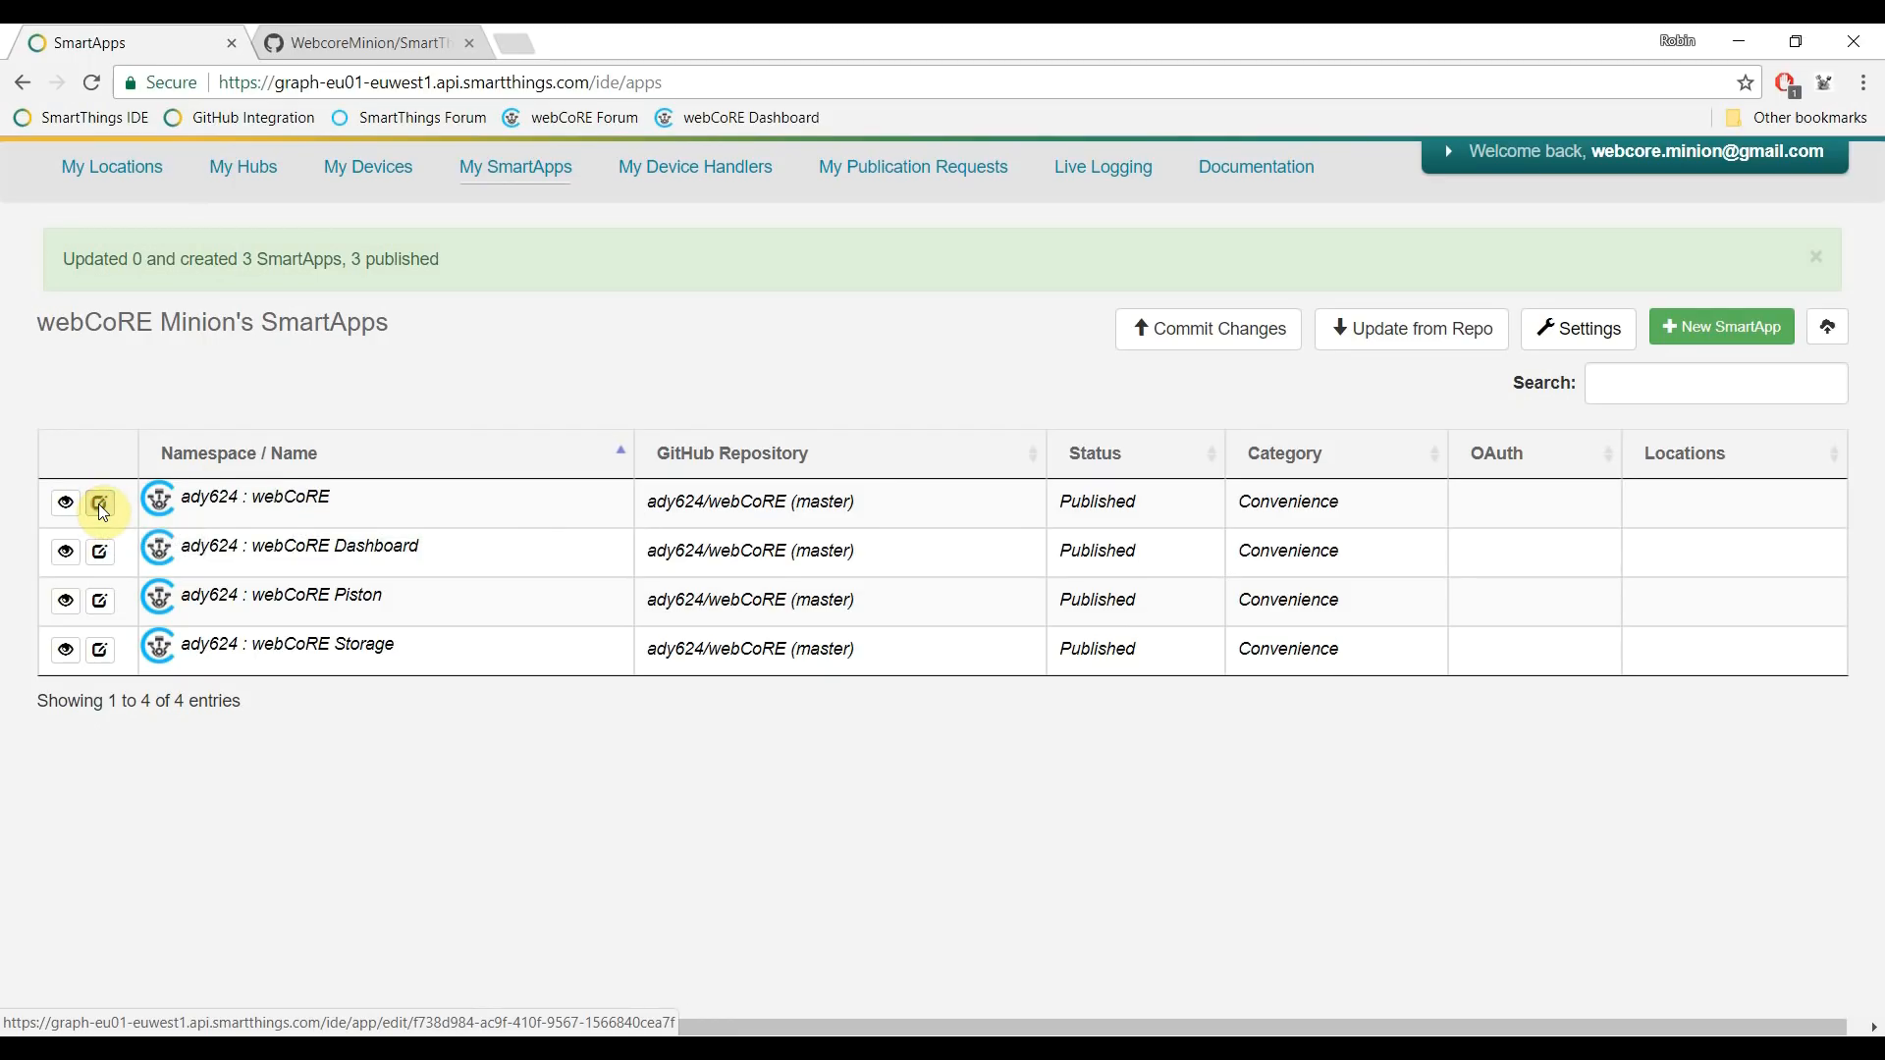
pyautogui.scroll(-3, 550, 653)
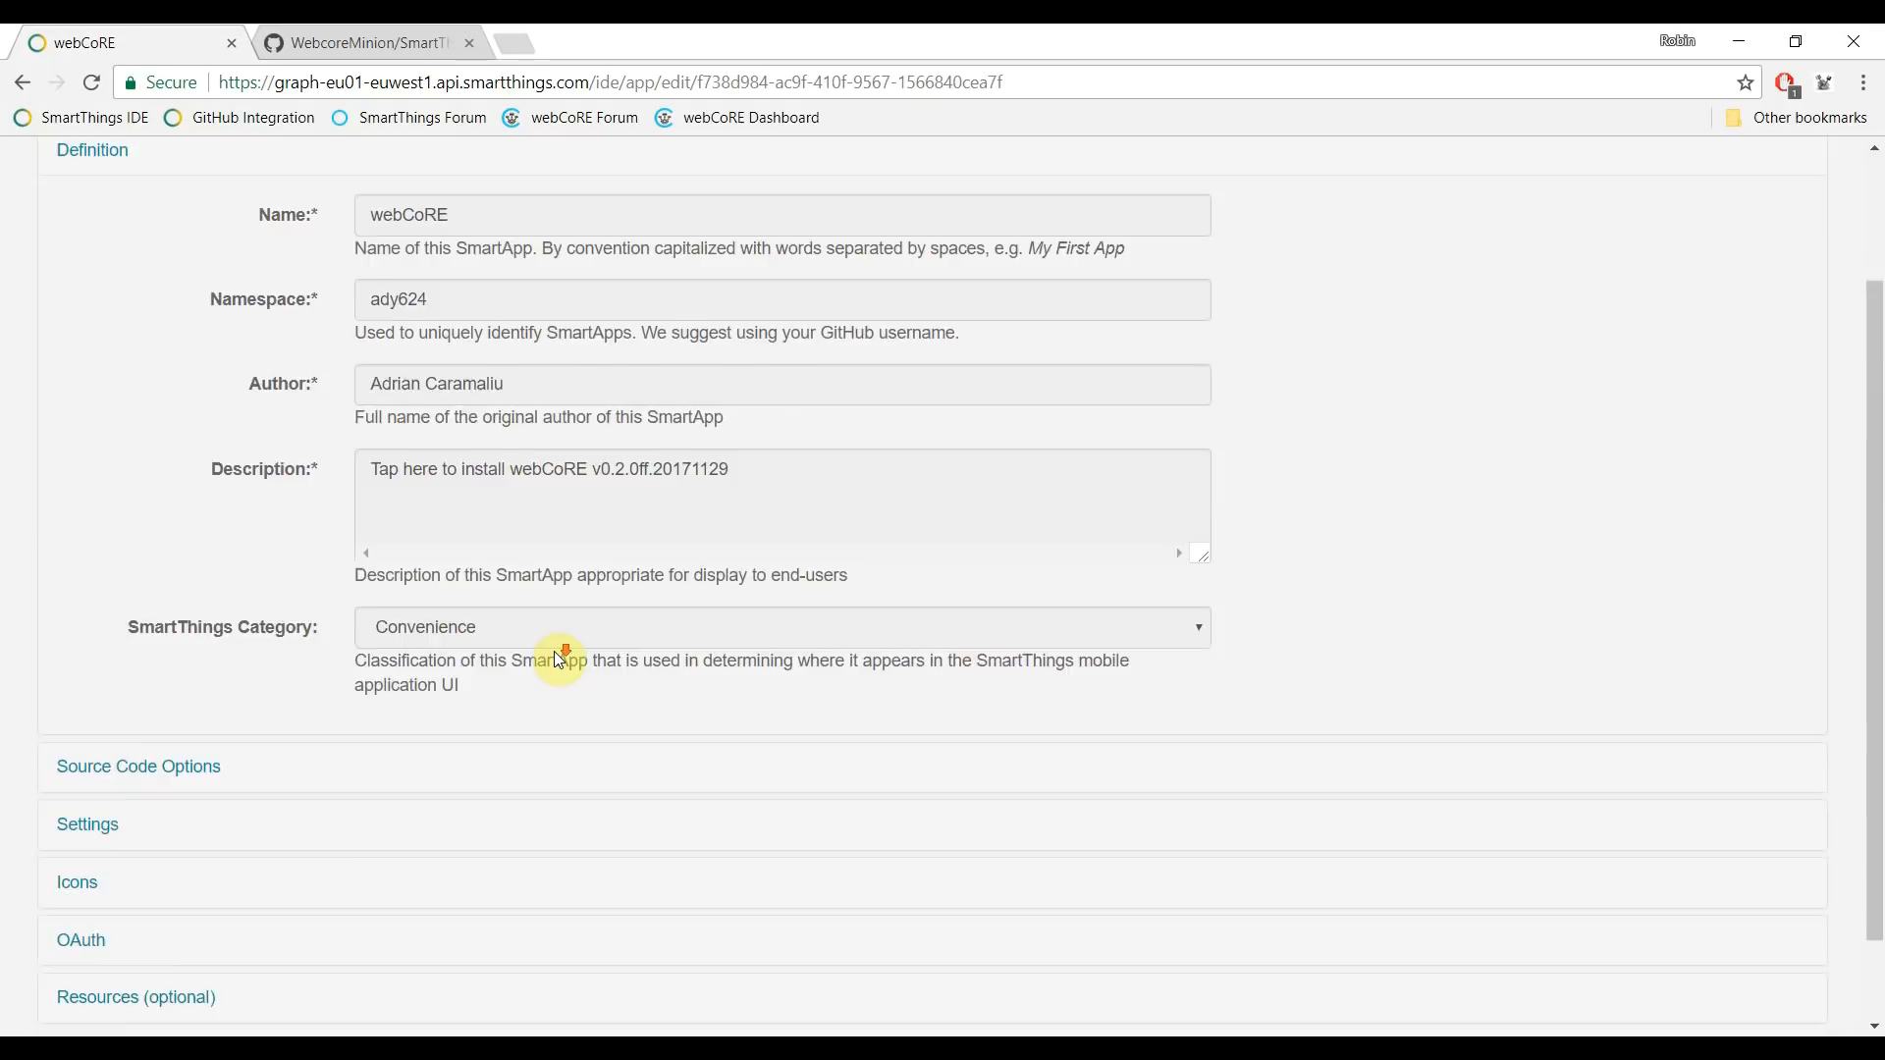
pyautogui.click(71, 846)
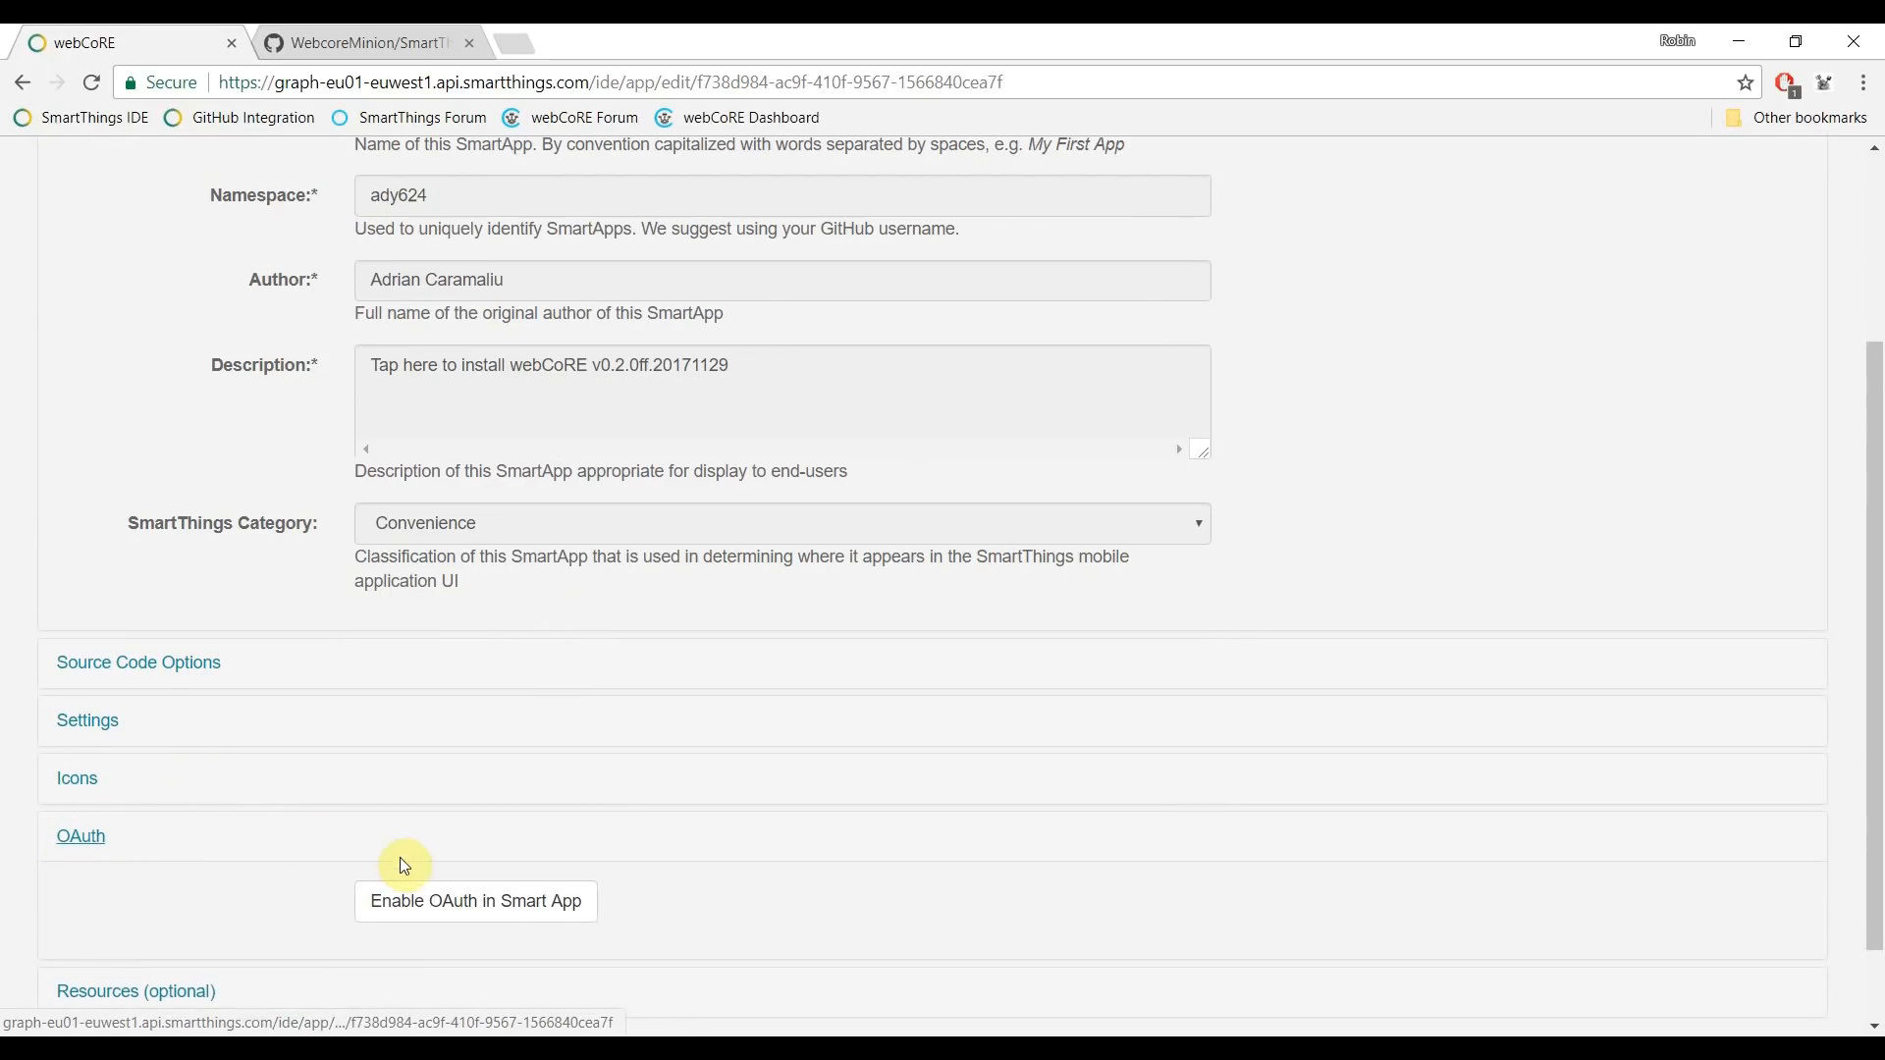
pyautogui.click(433, 899)
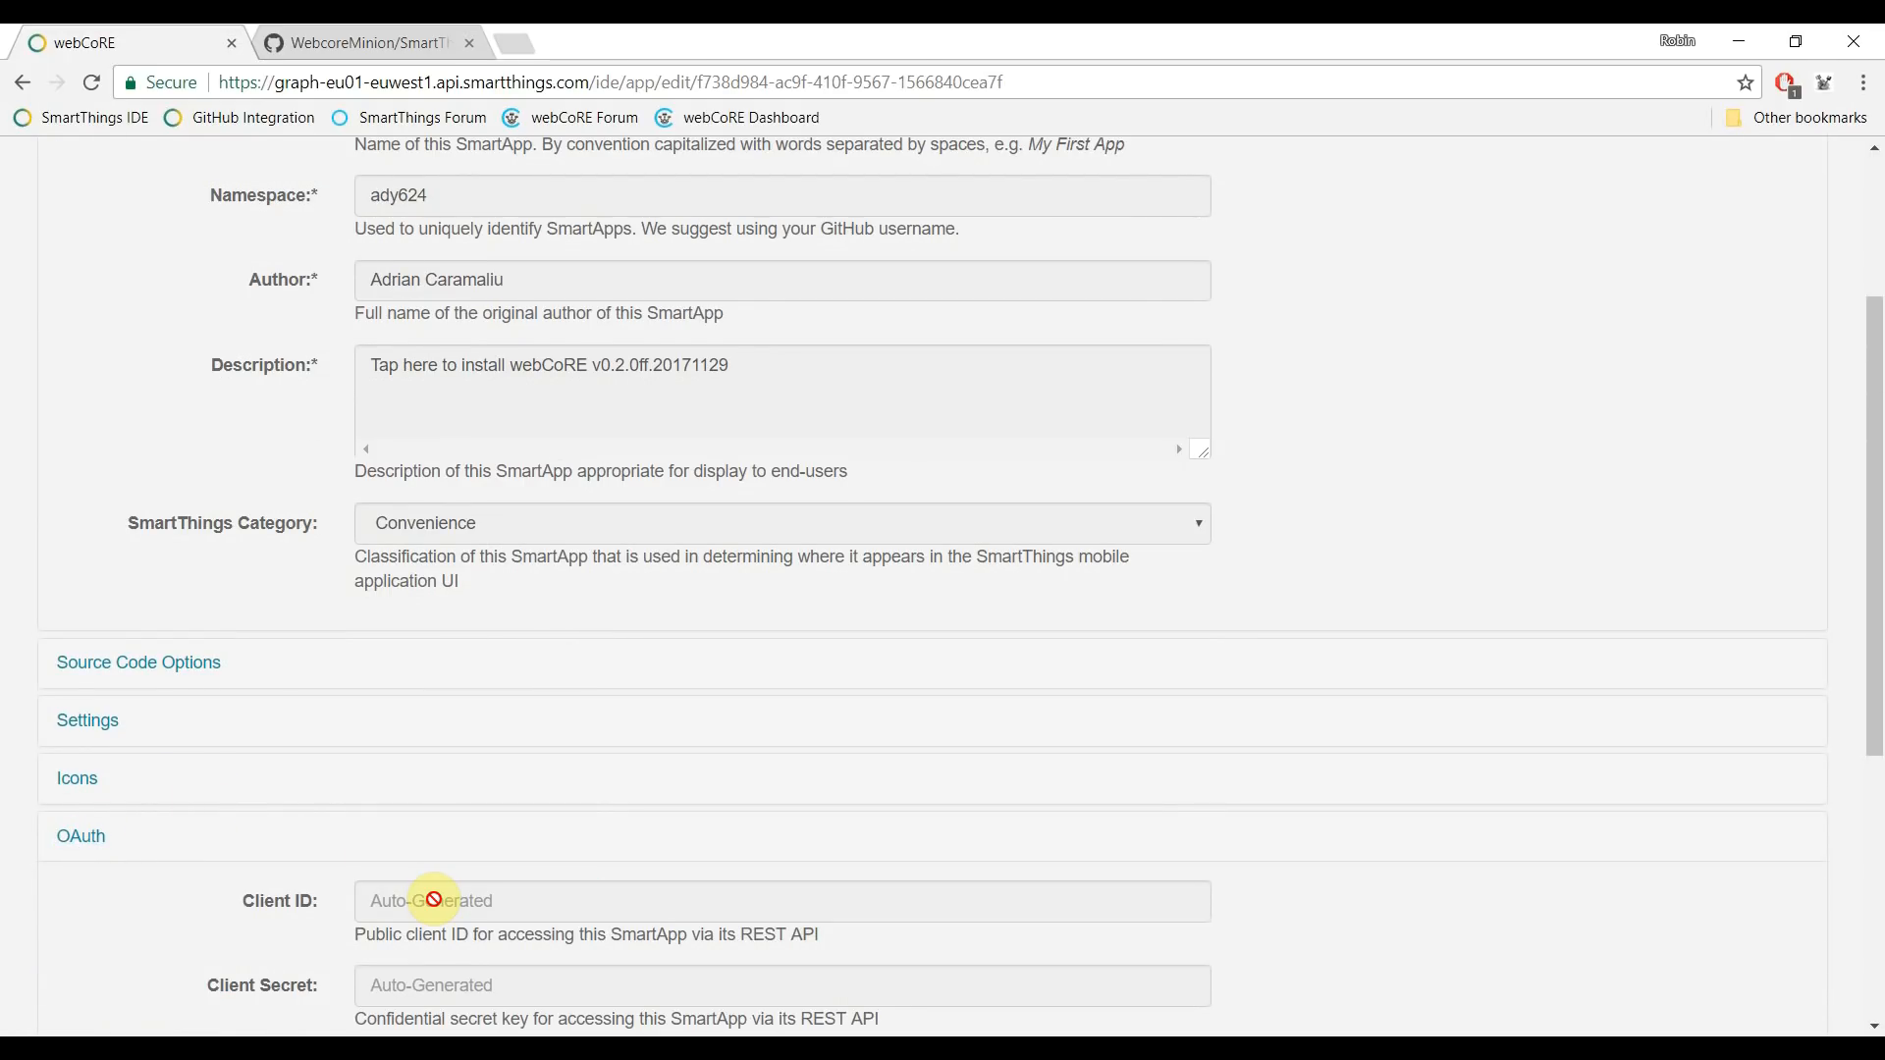
pyautogui.scroll(-5, 433, 899)
pyautogui.click(75, 970)
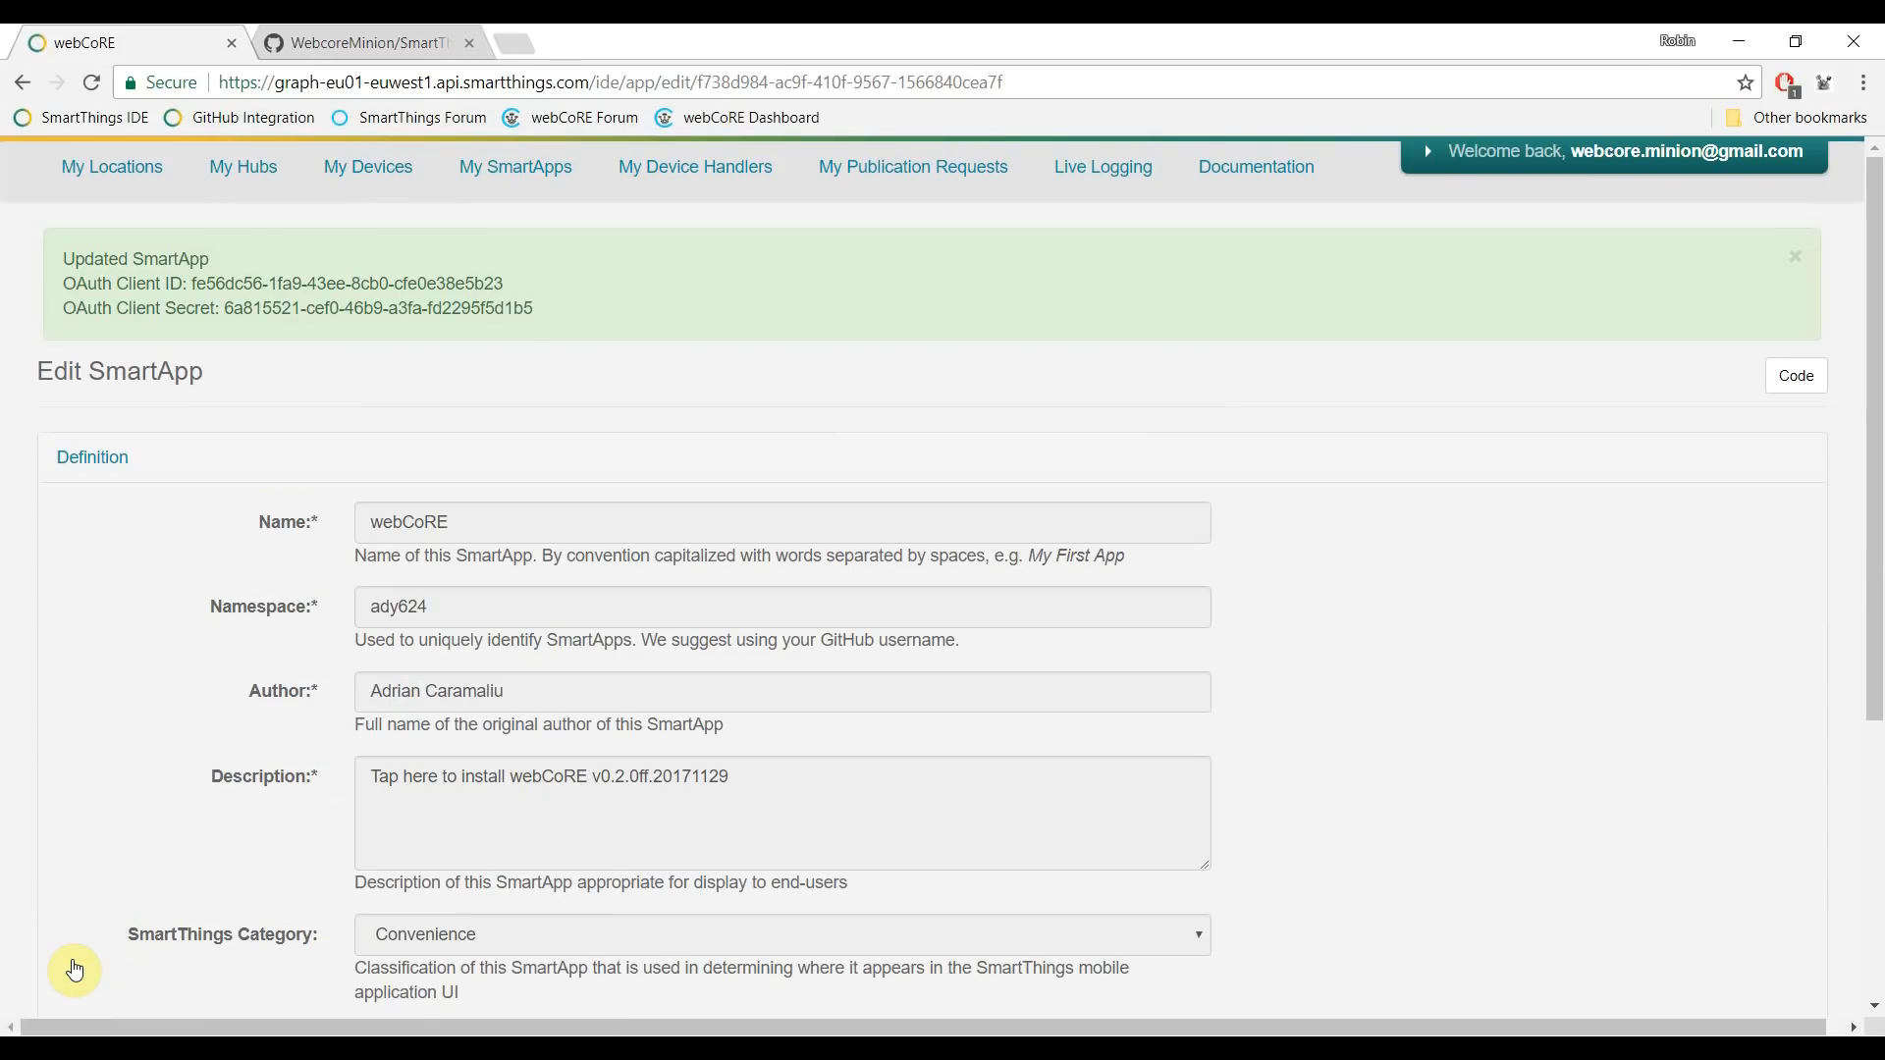
pyautogui.click(525, 172)
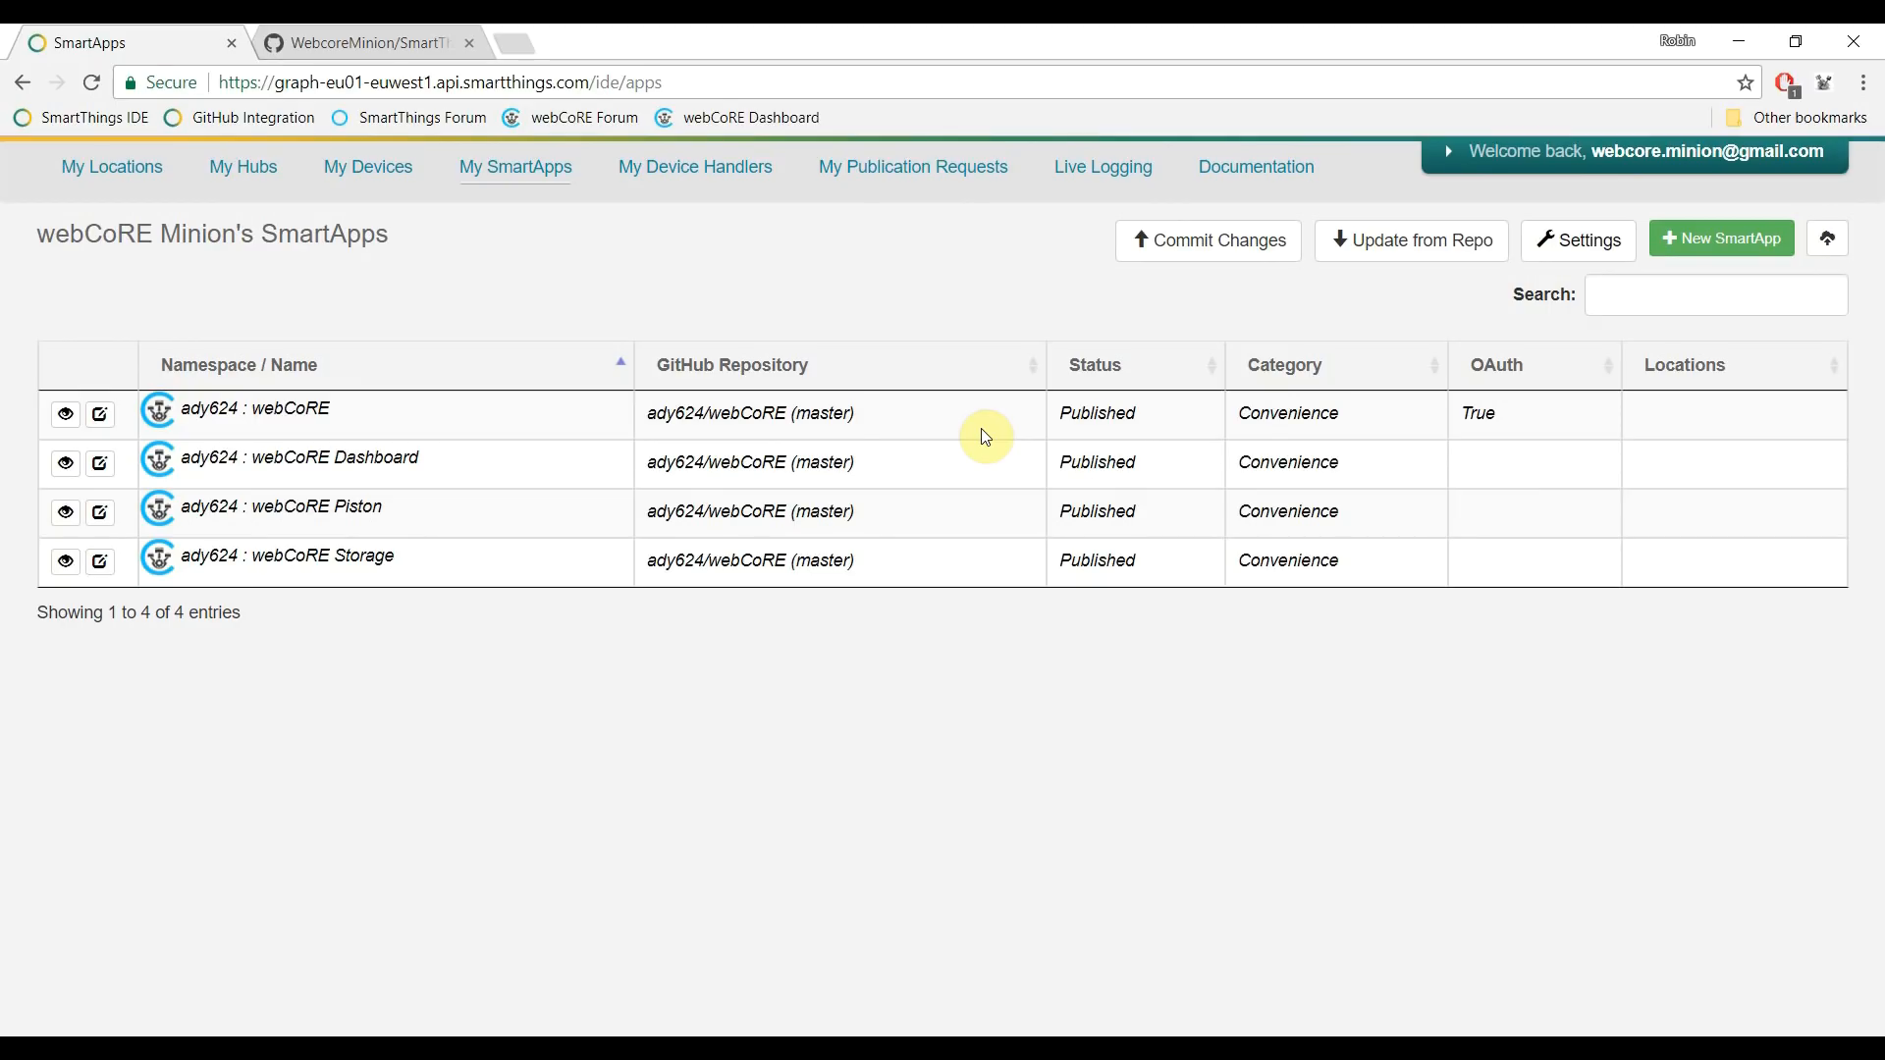
# - Import the webCoRE presence sensor device handler from webCoRE (master) and publish it
pyautogui.click(687, 173)
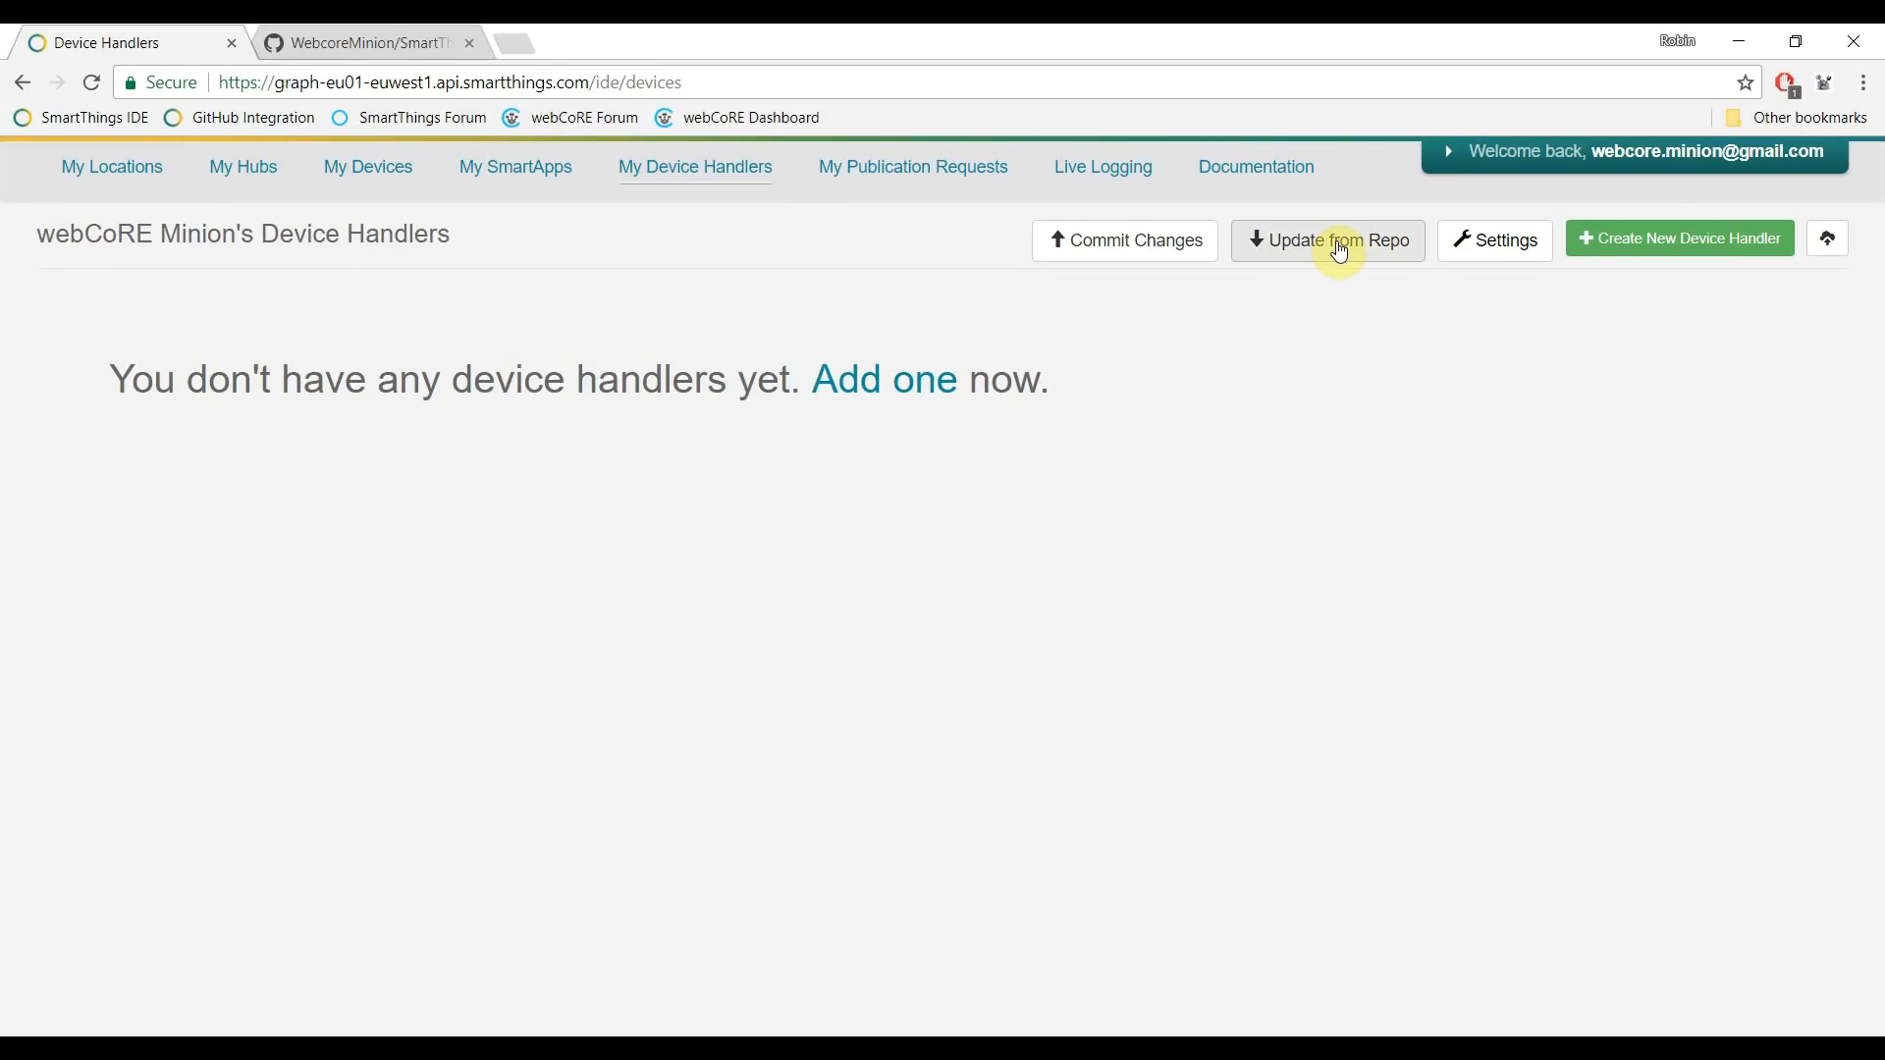
pyautogui.click(1340, 252)
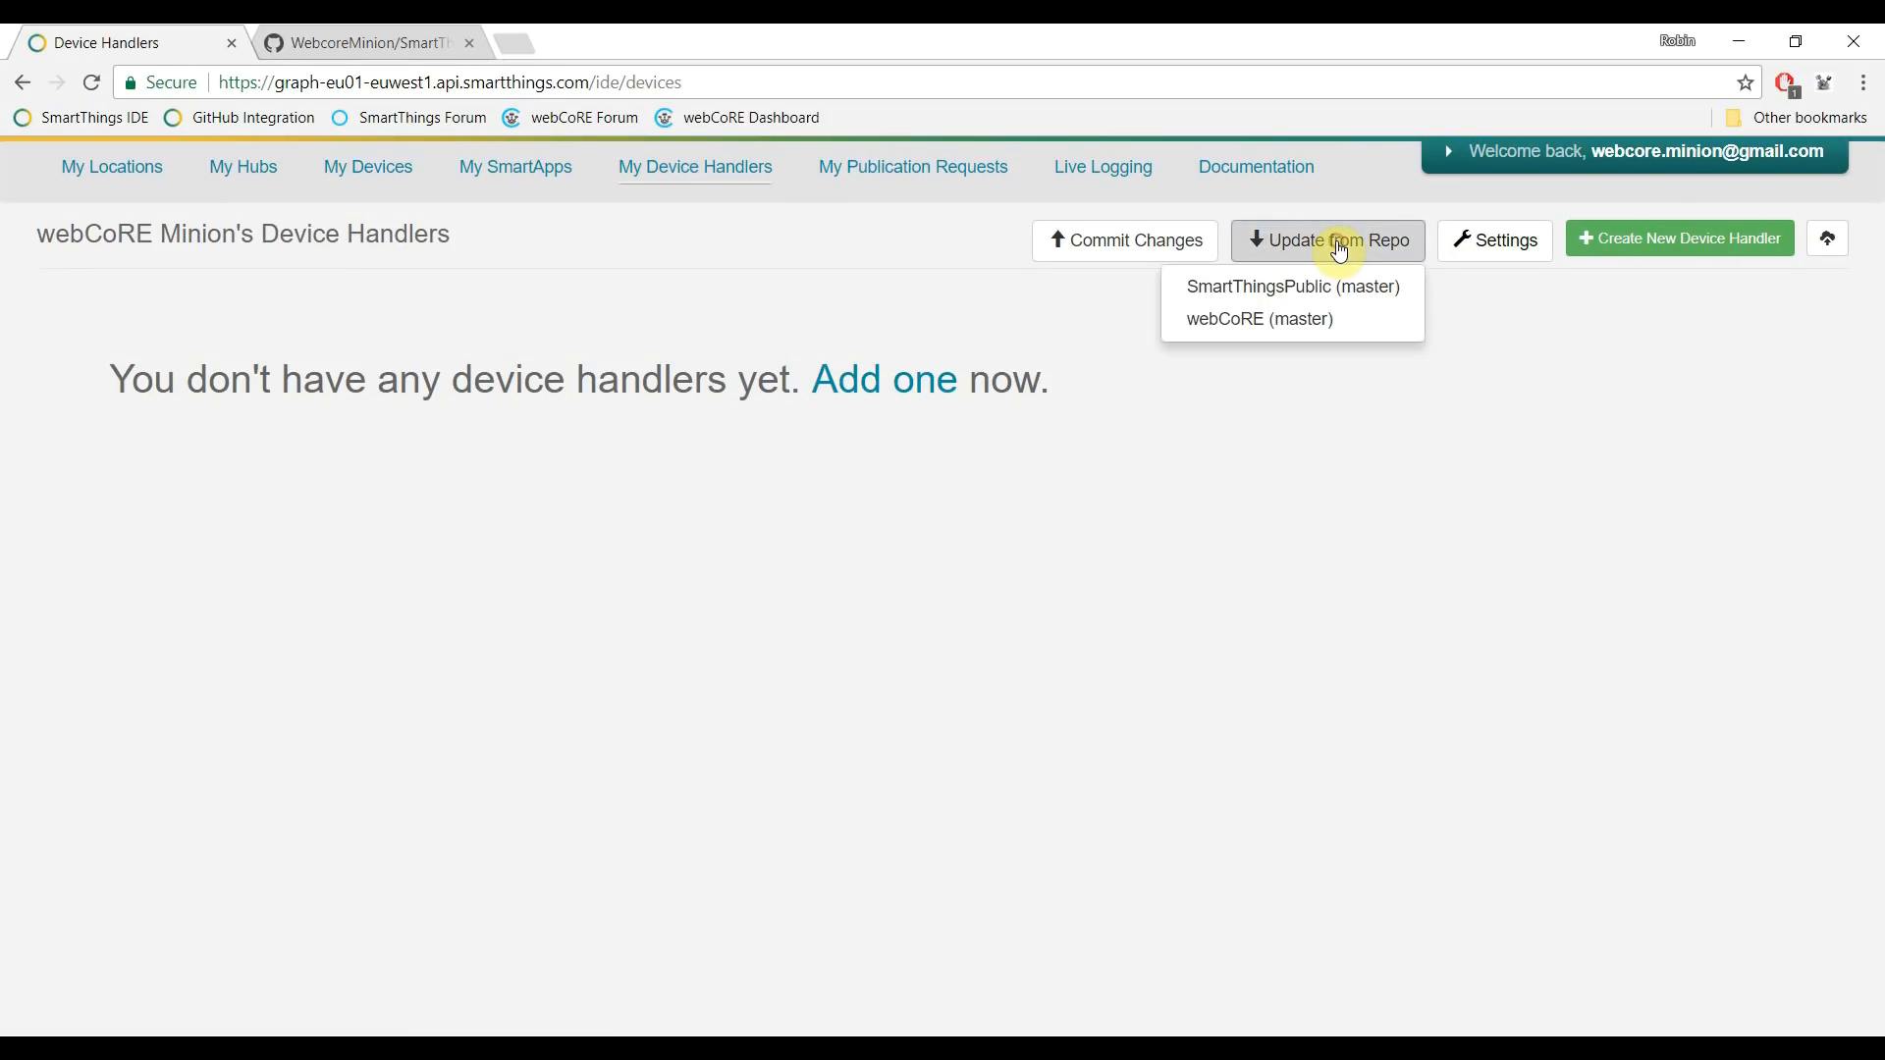
pyautogui.click(1253, 322)
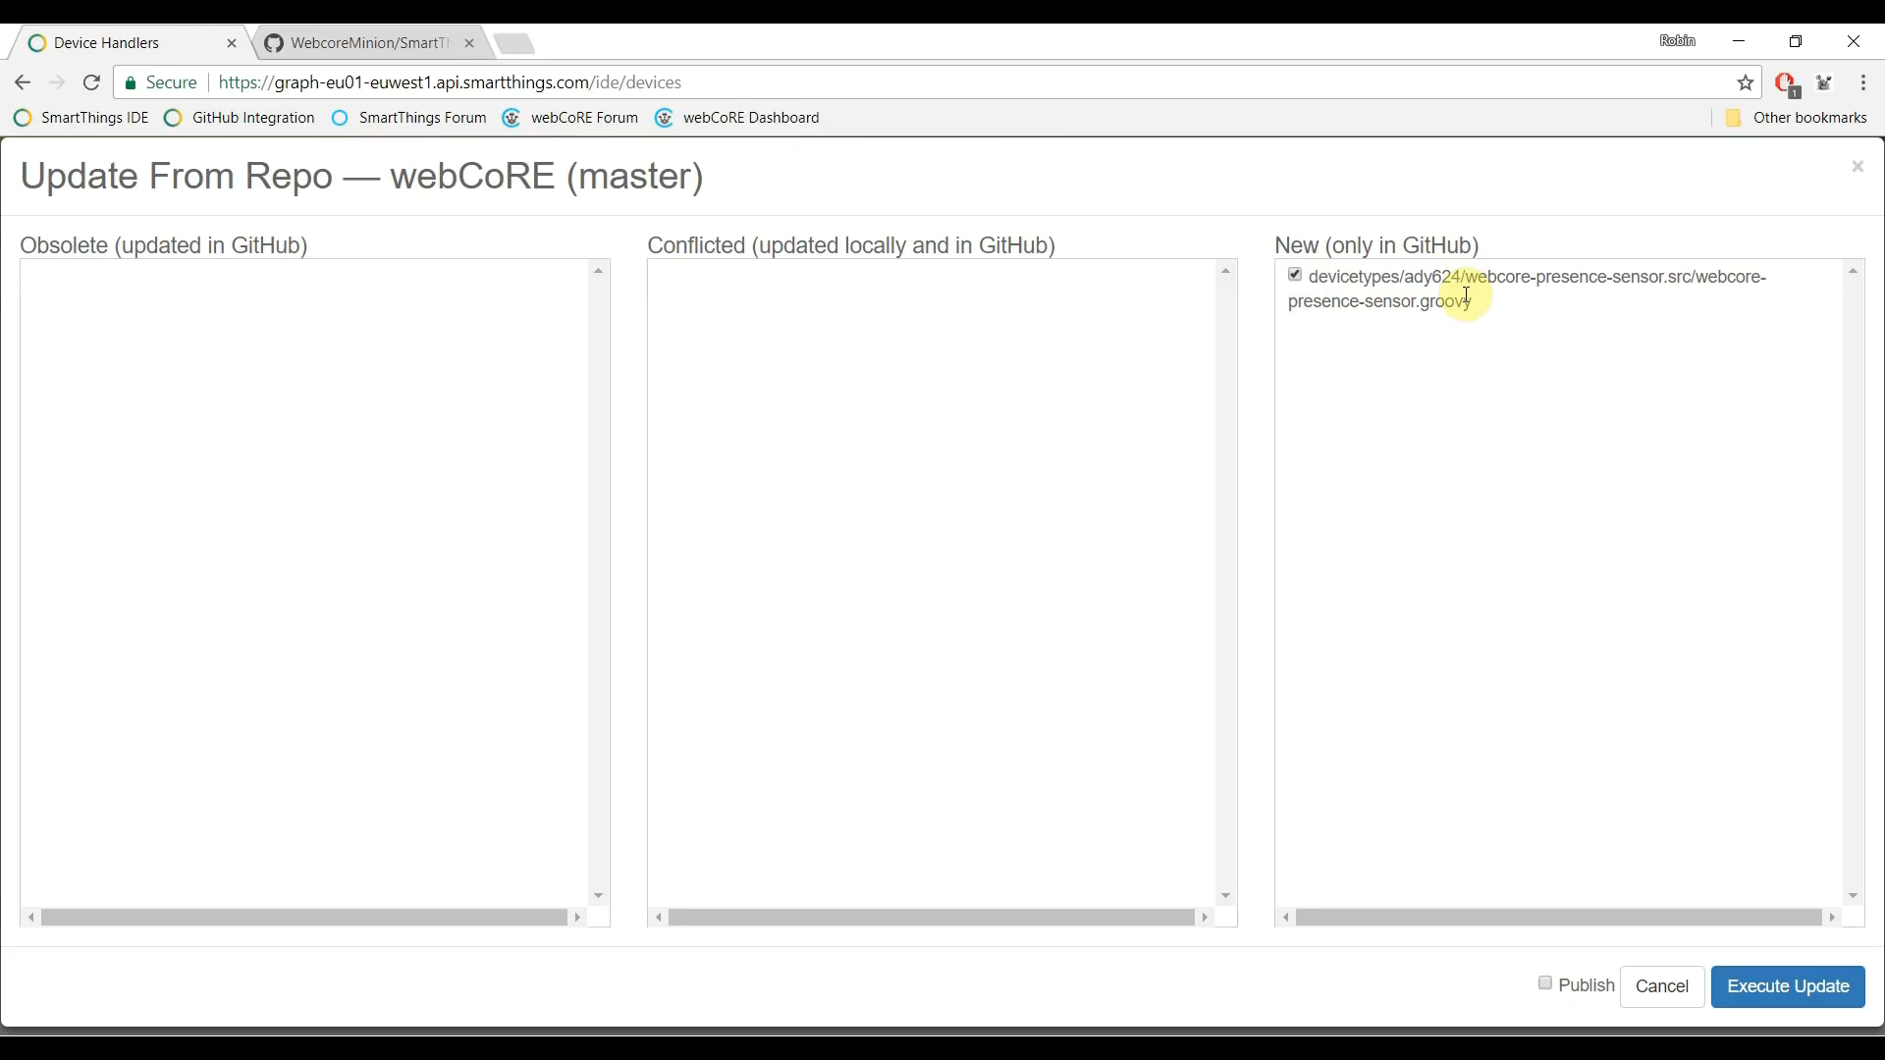
pyautogui.click(1548, 983)
pyautogui.click(1770, 995)
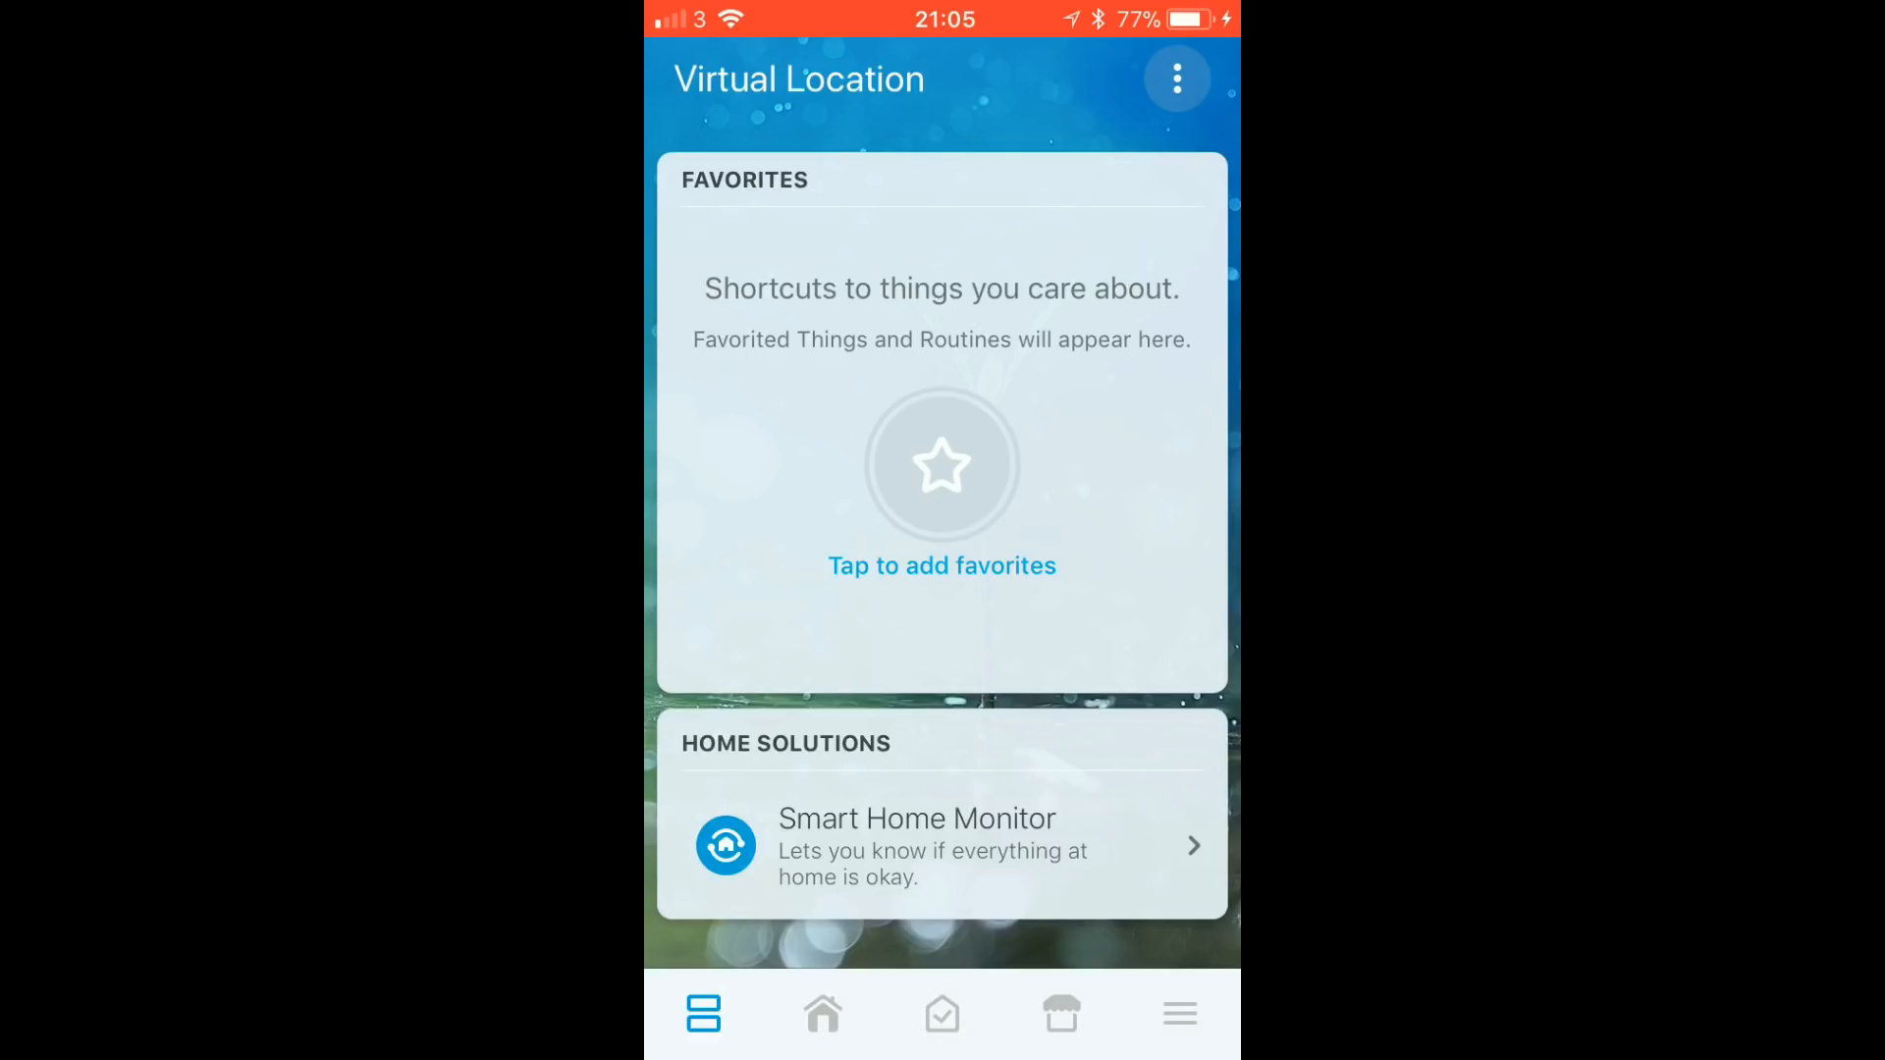
# - From Automation's SmartApps, add a SmartApp and pick webCoRE under My Apps
pyautogui.click(943, 1014)
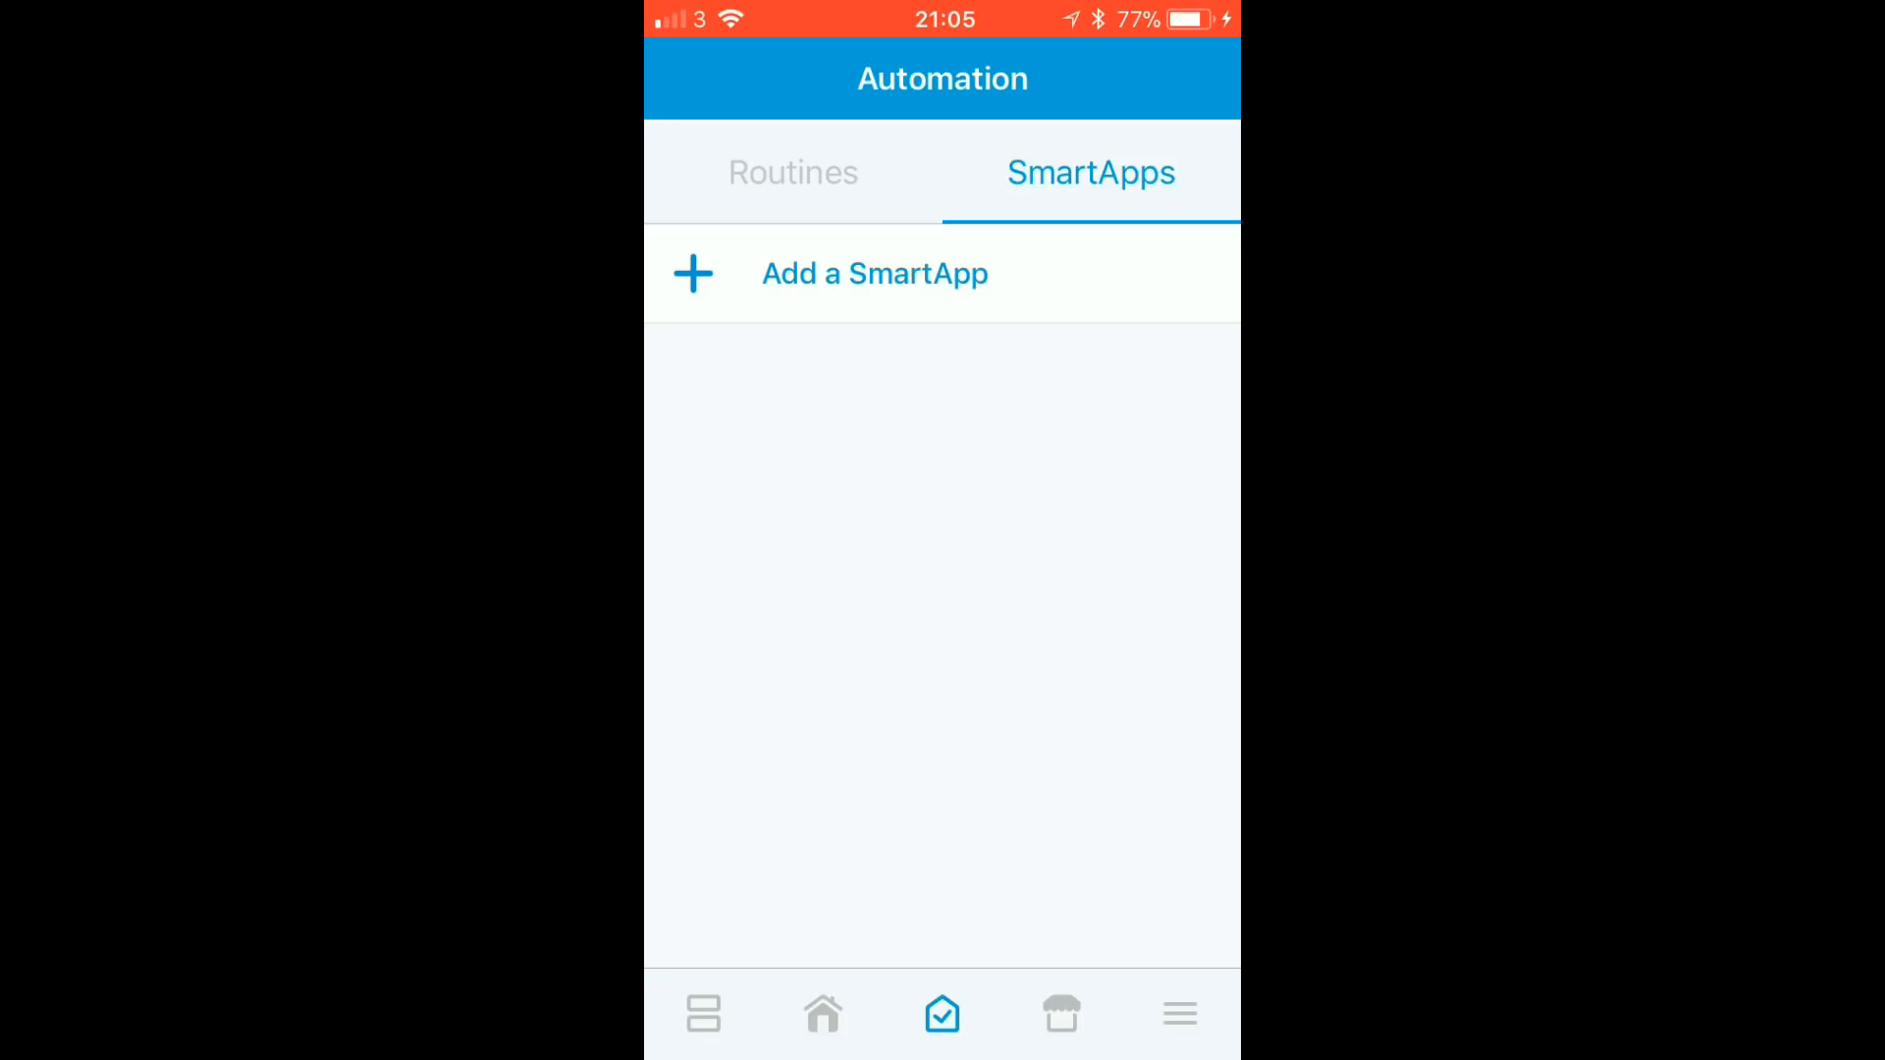
pyautogui.click(874, 274)
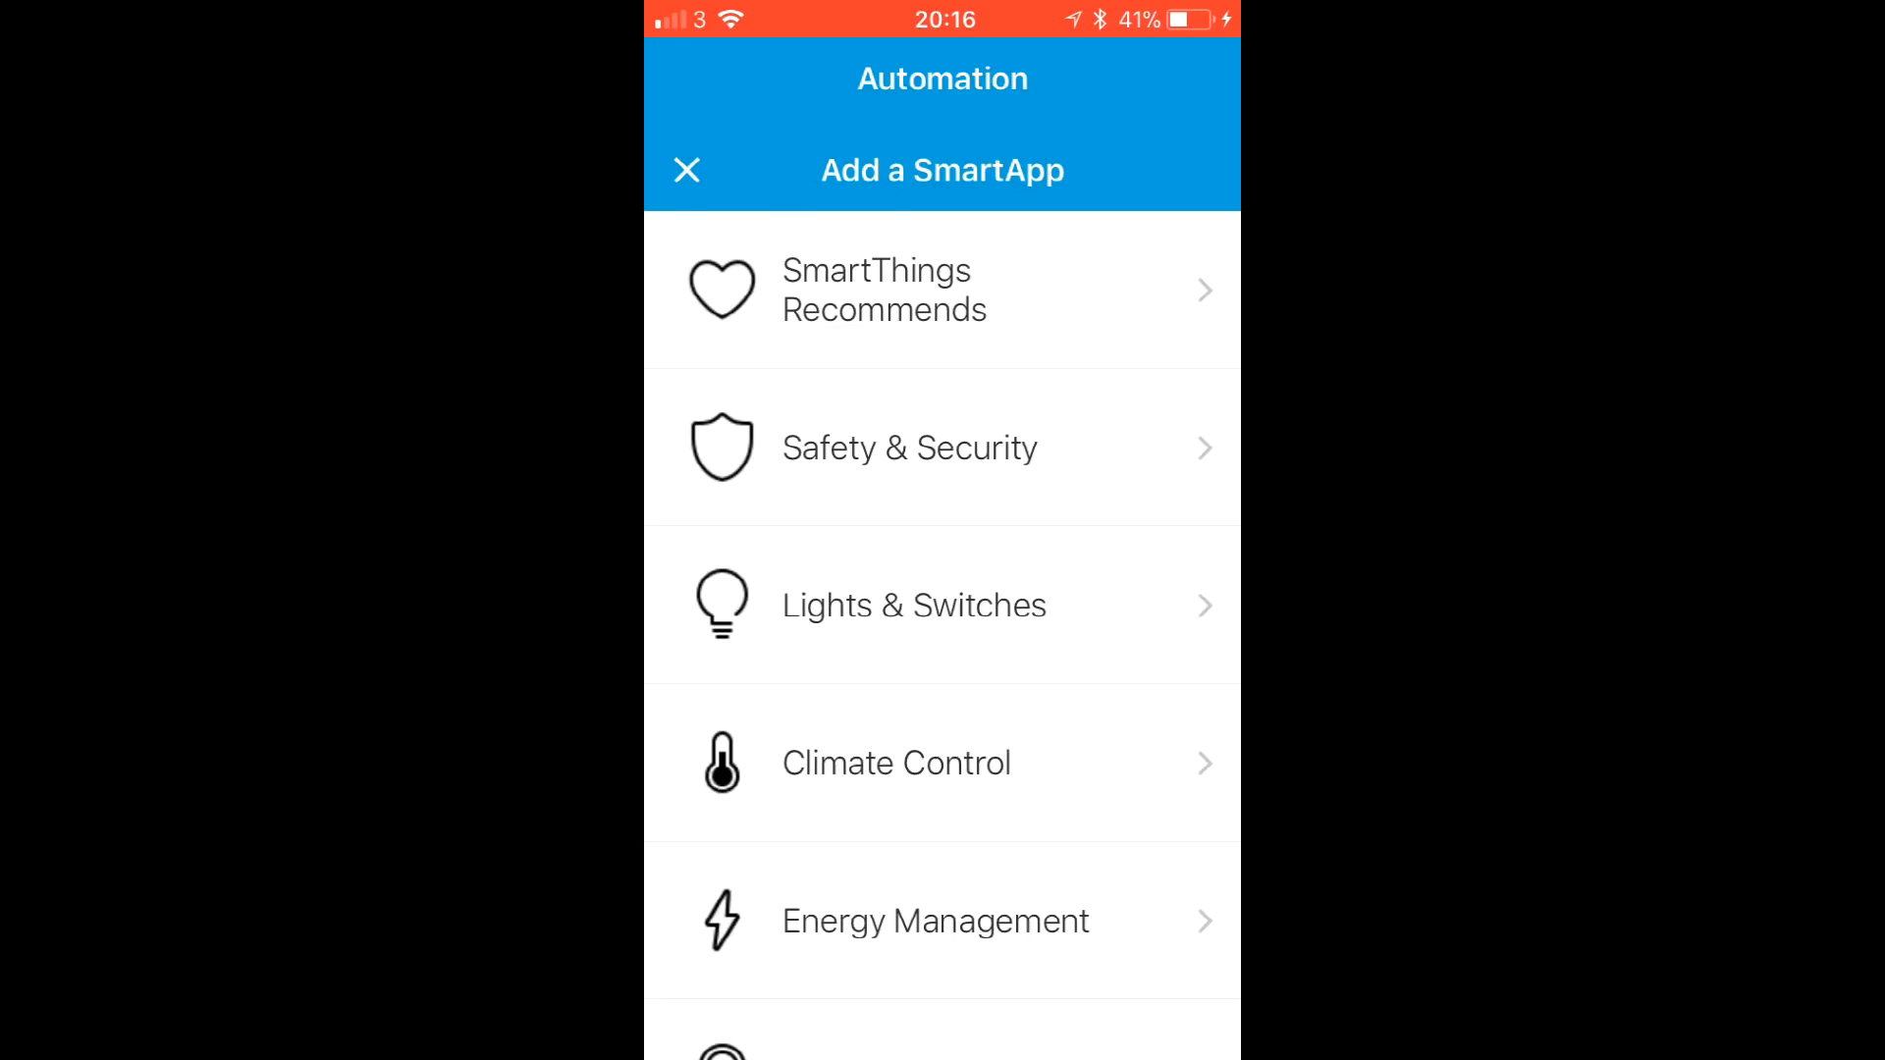
pyautogui.scroll(-9, 943, 589)
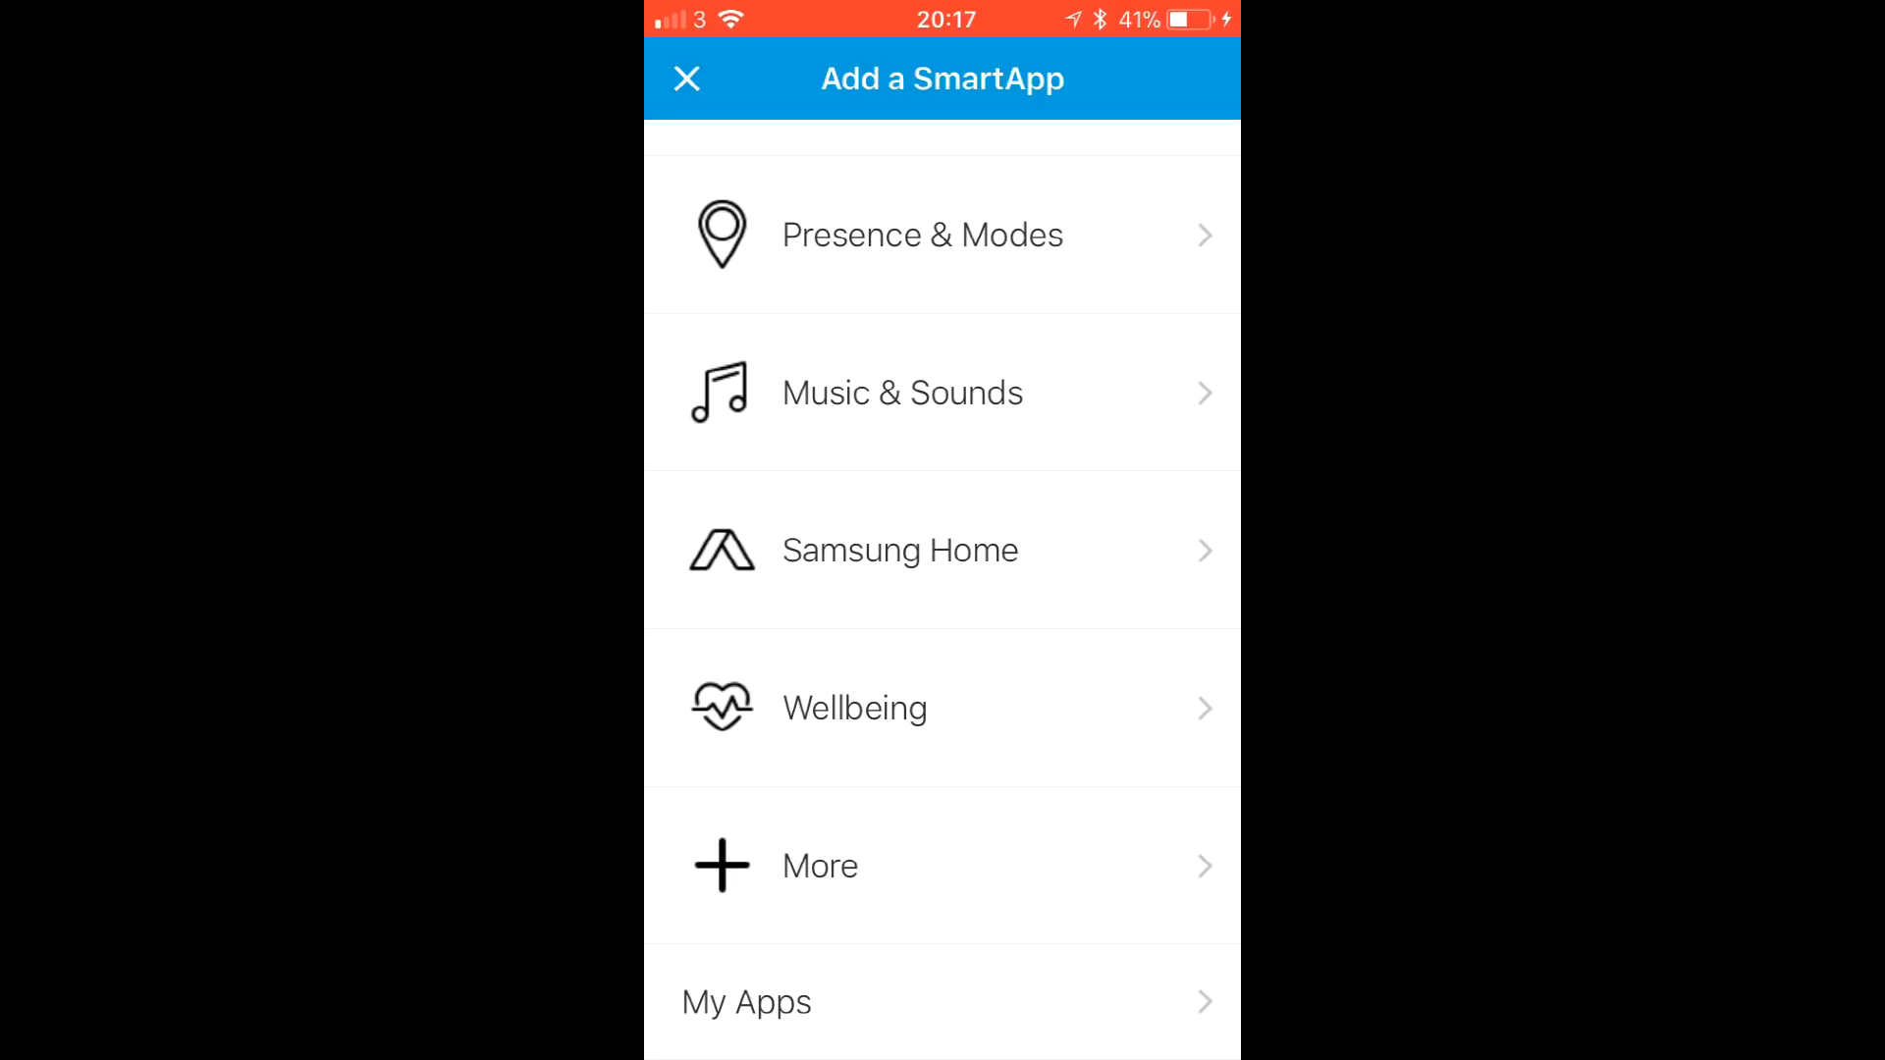
pyautogui.click(943, 1002)
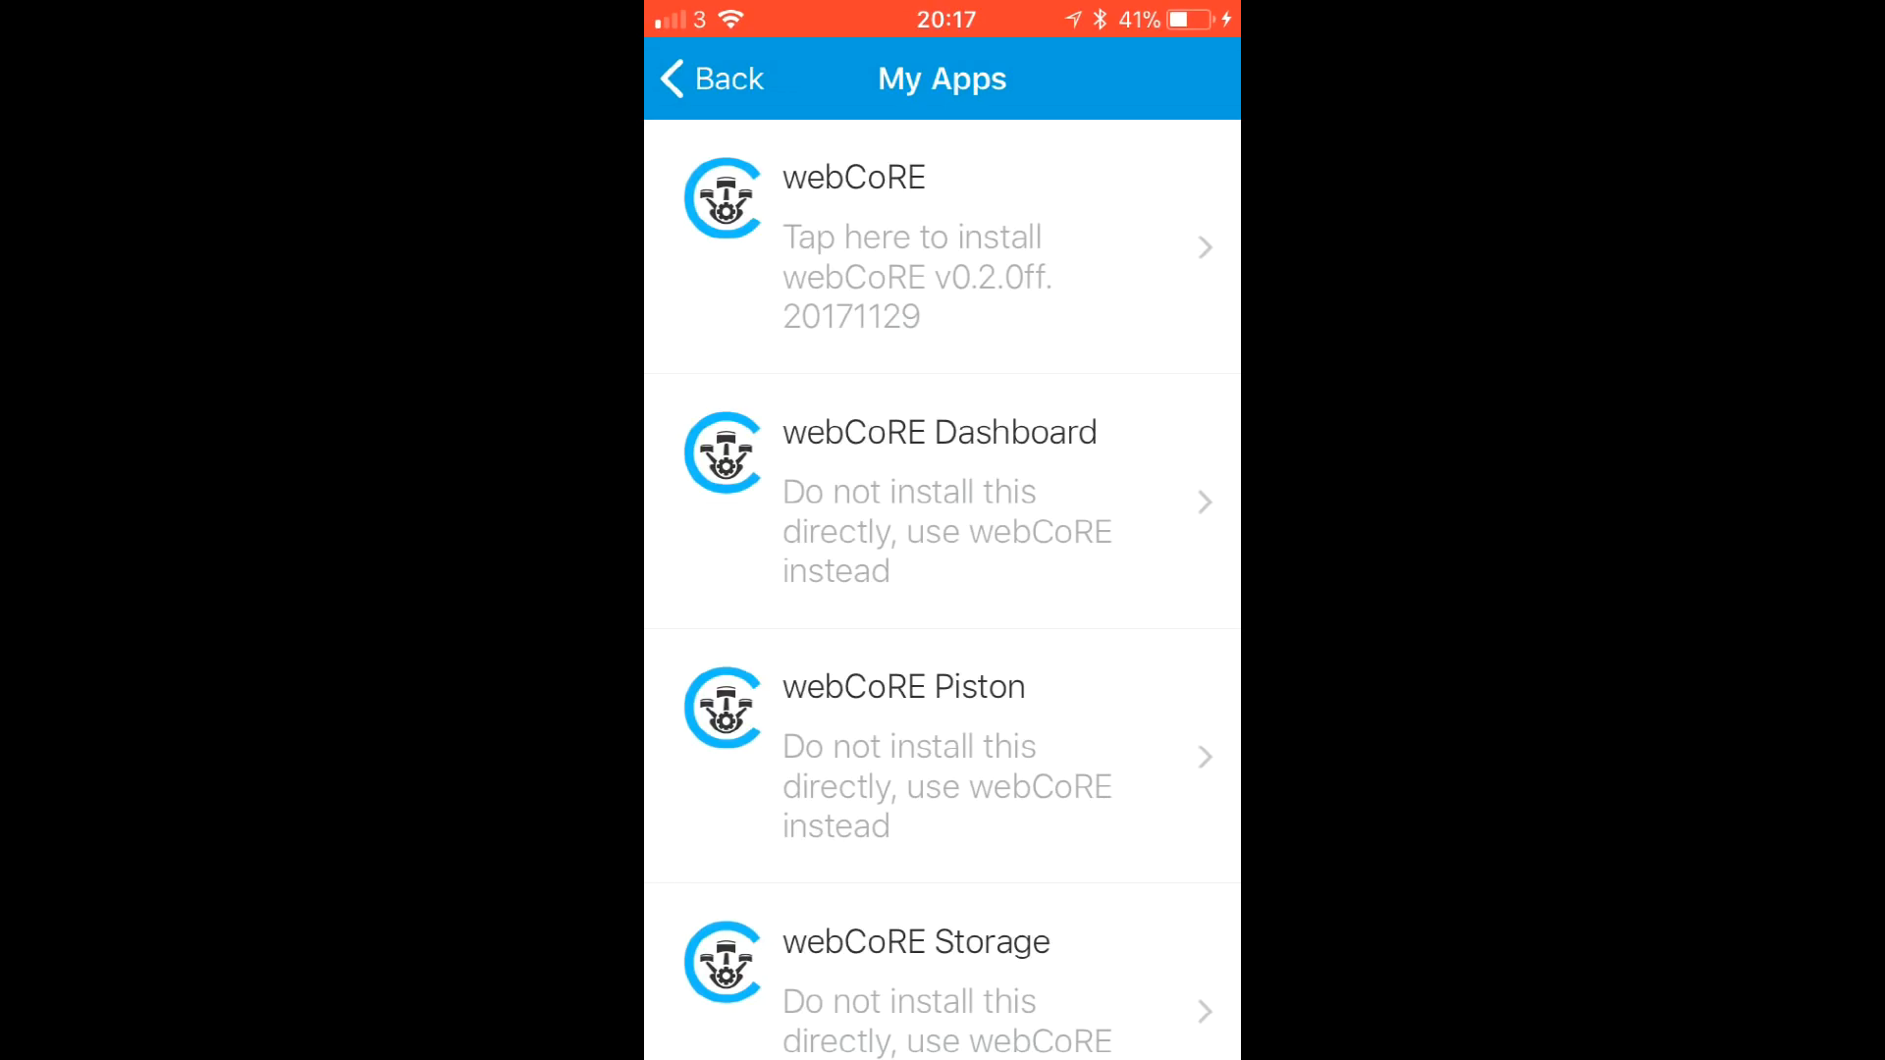
pyautogui.click(943, 247)
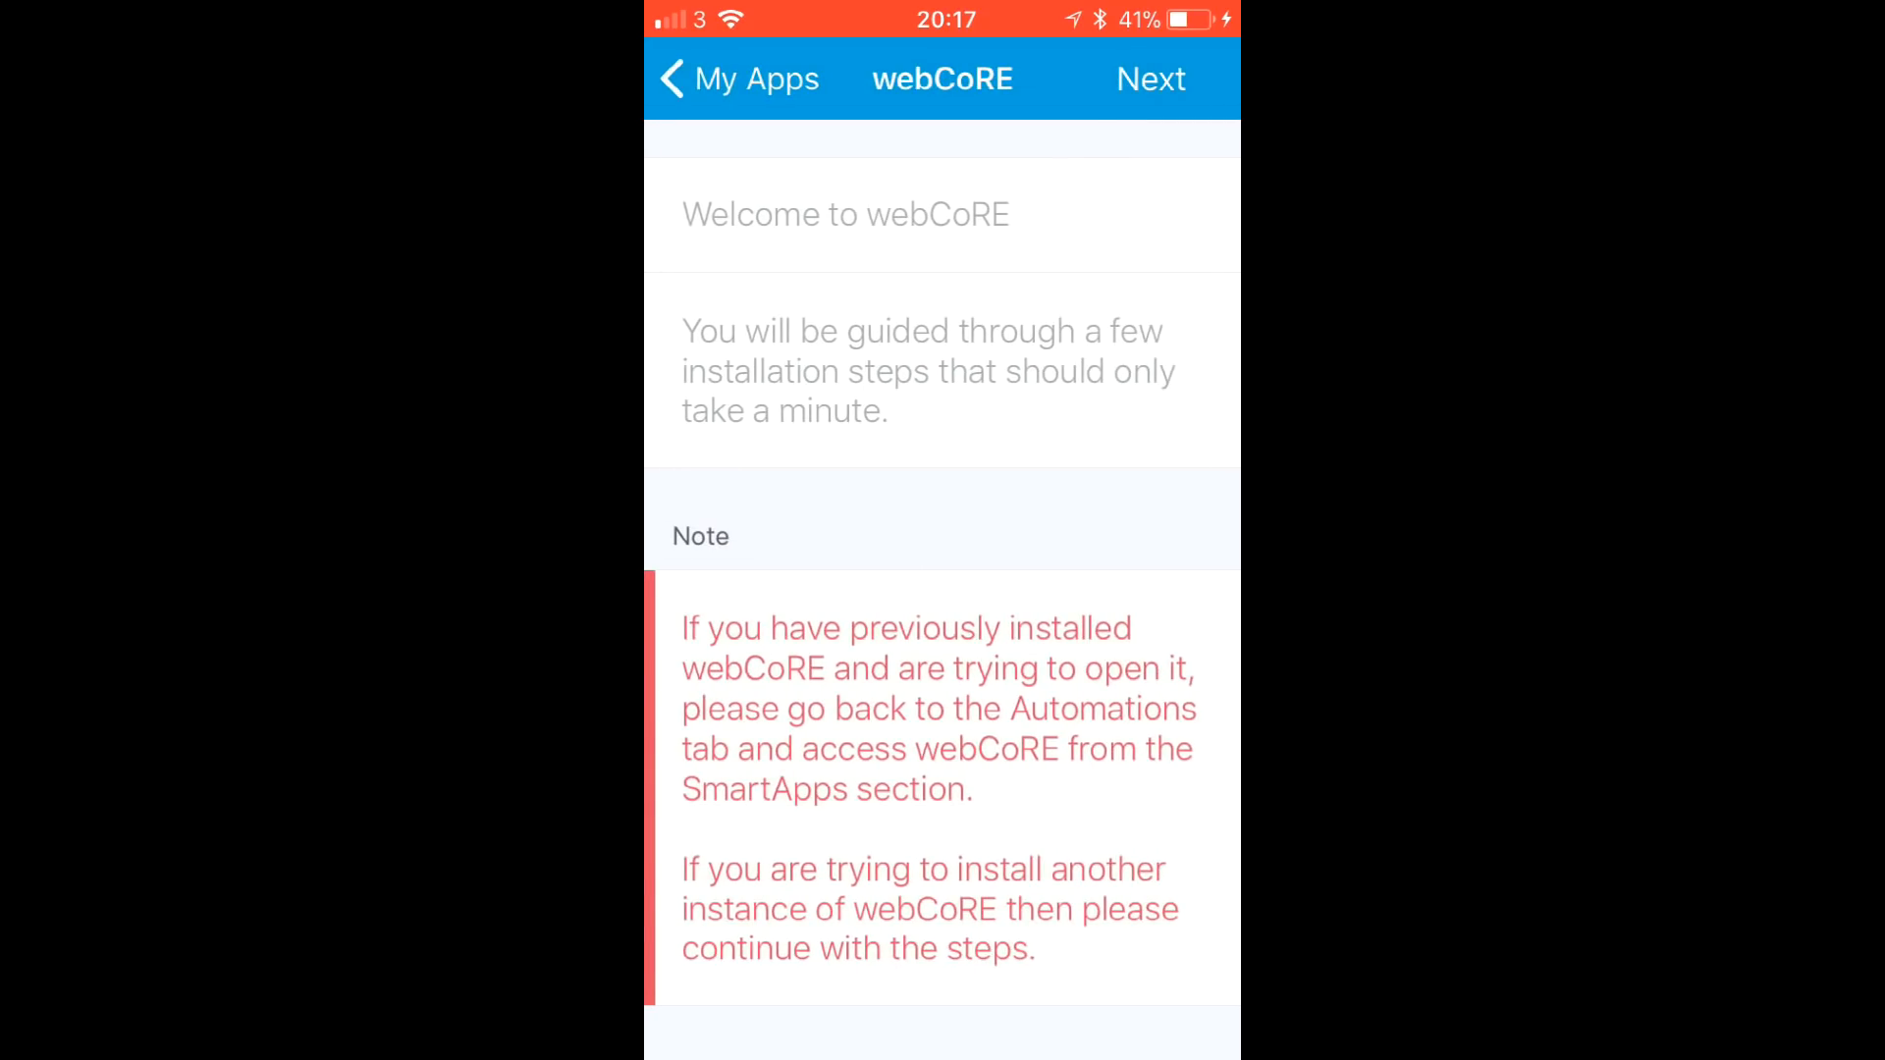
# - Continue past the webCoRE welcome screen to the dashboard security settings
pyautogui.click(1150, 79)
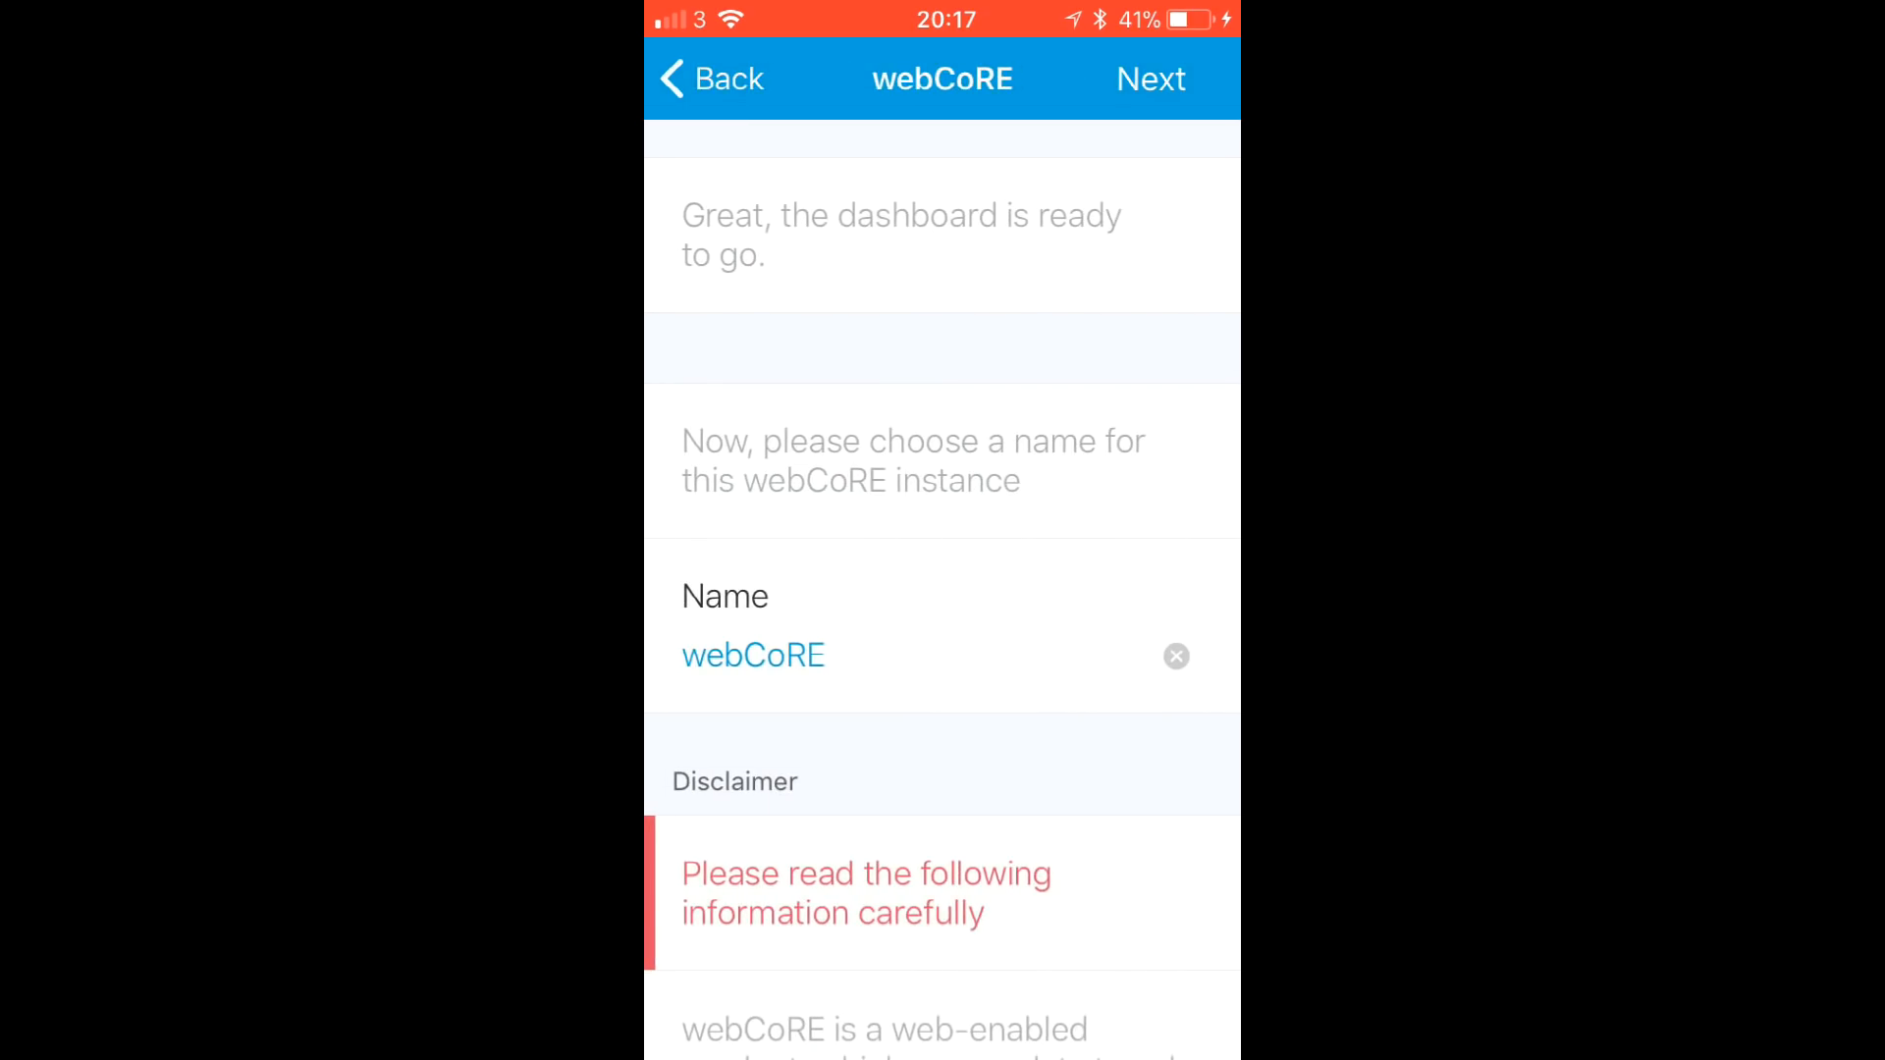
pyautogui.scroll(-3, 942, 589)
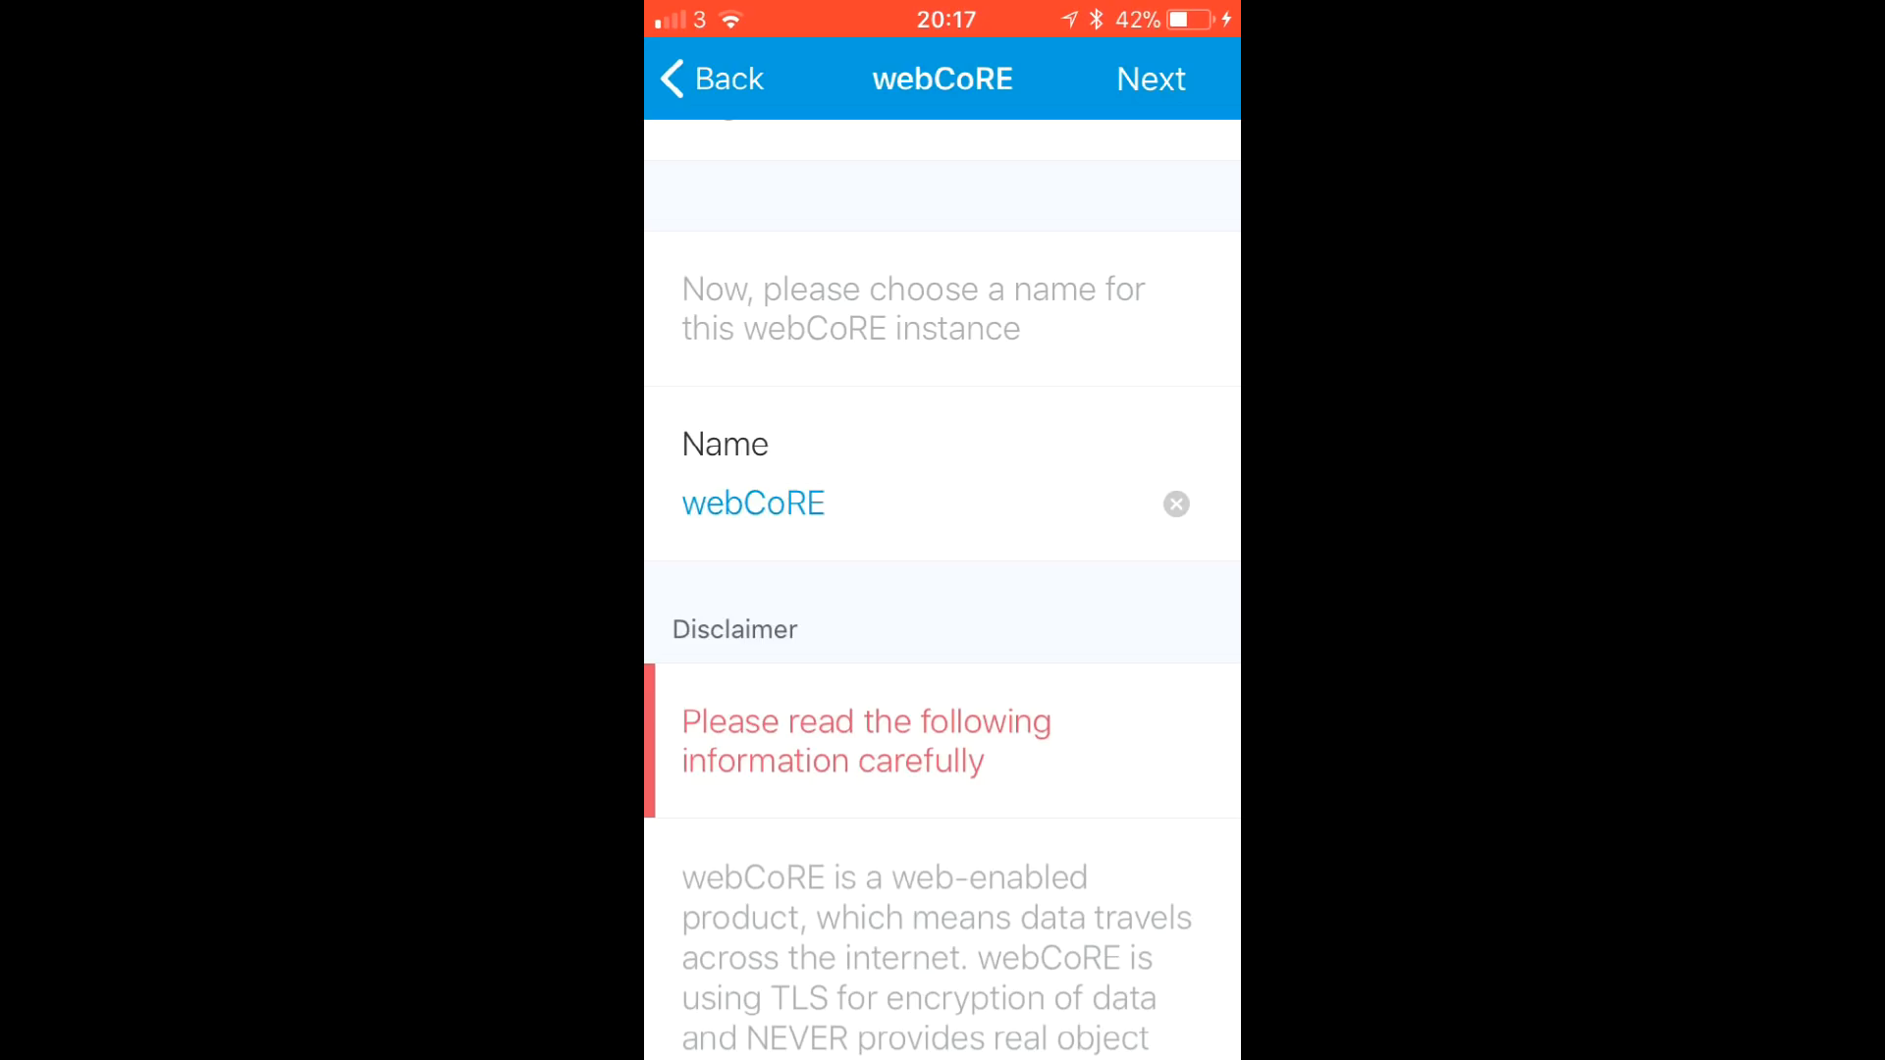
pyautogui.scroll(-15, 942, 589)
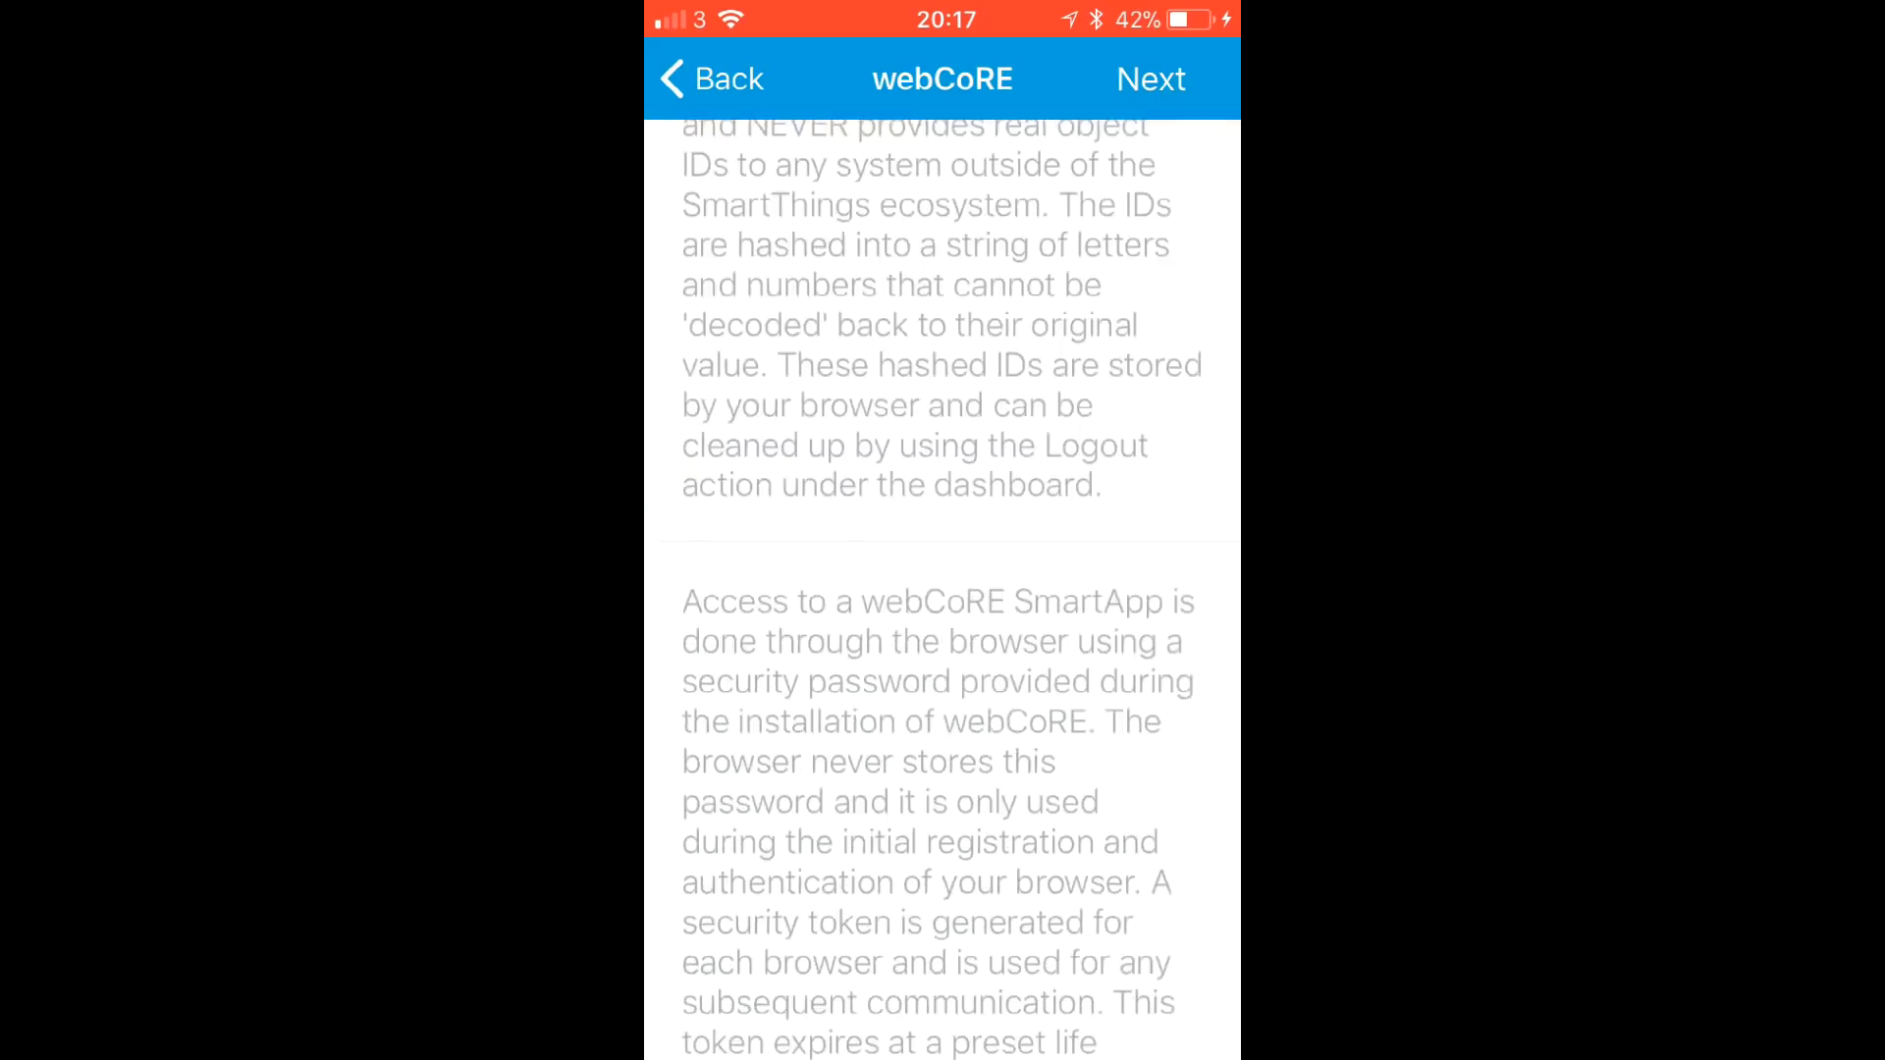
pyautogui.scroll(-15, 942, 589)
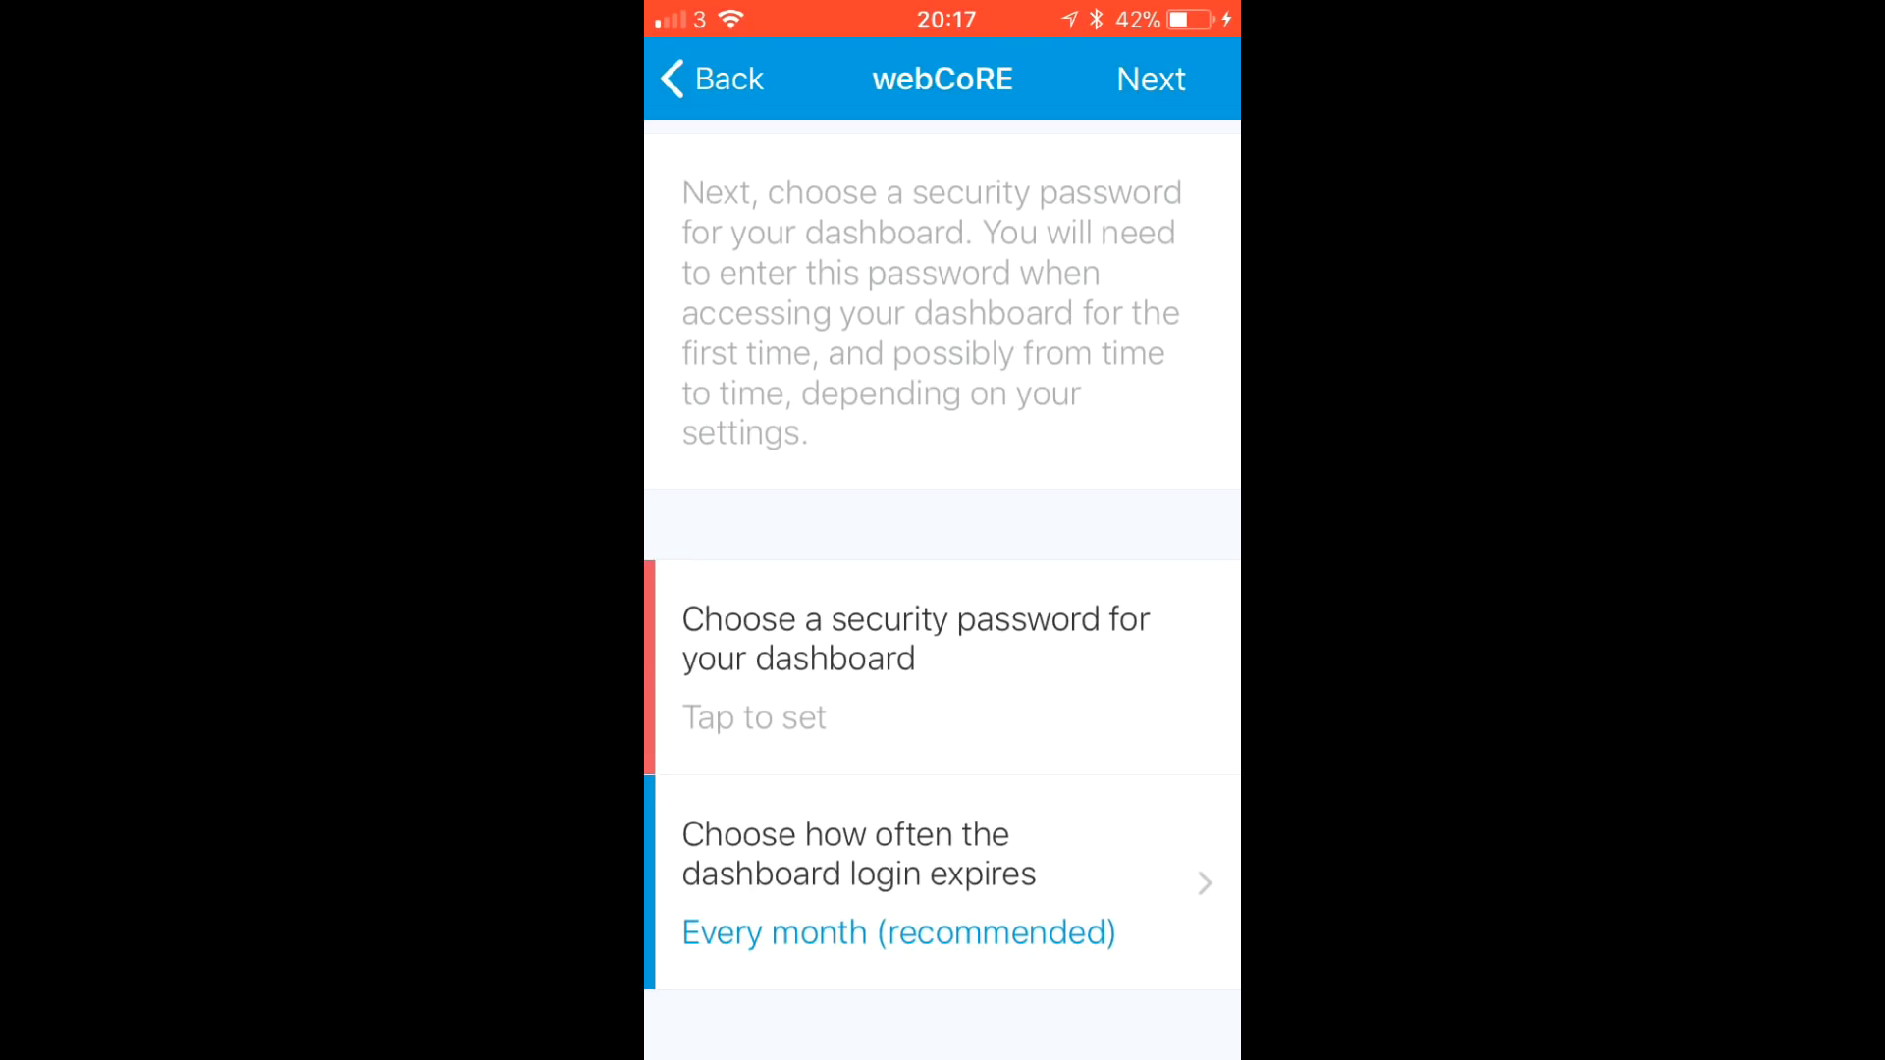
# - Enter a numeric dashboard security password and proceed to device selection
pyautogui.click(754, 717)
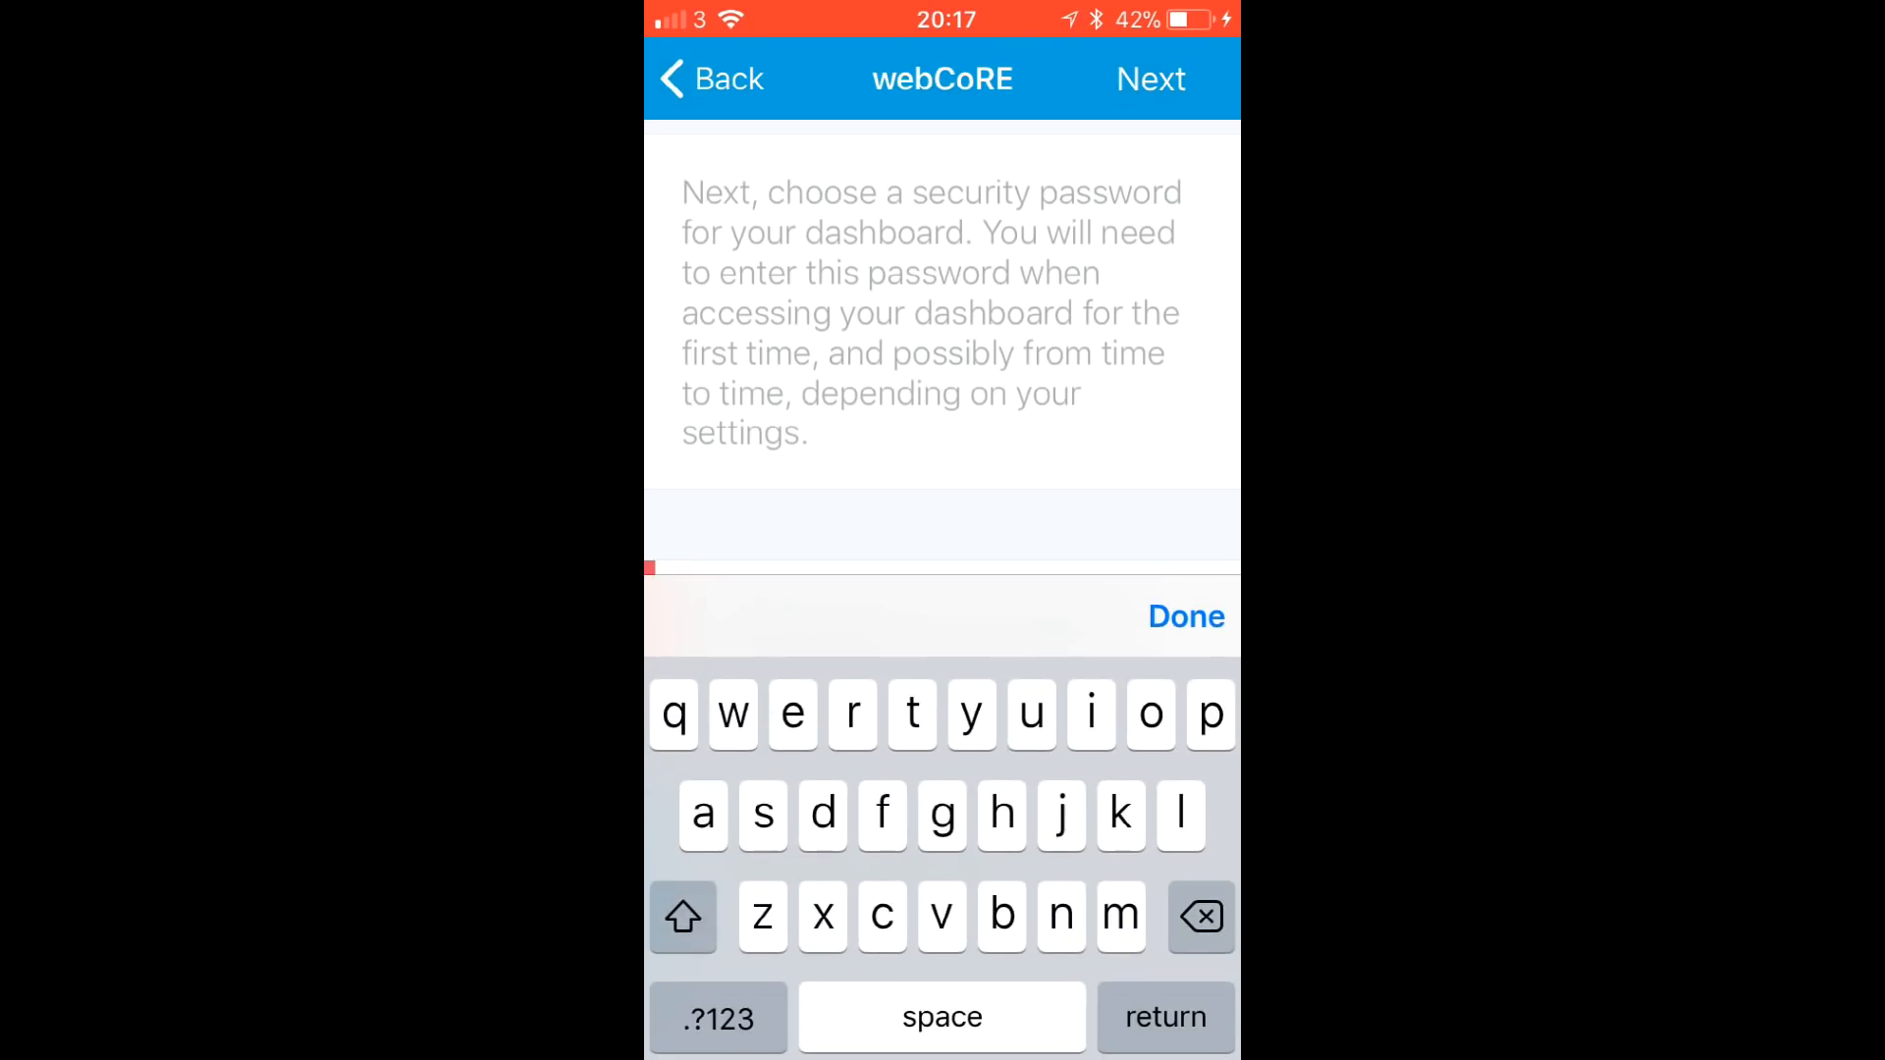
pyautogui.click(715, 1017)
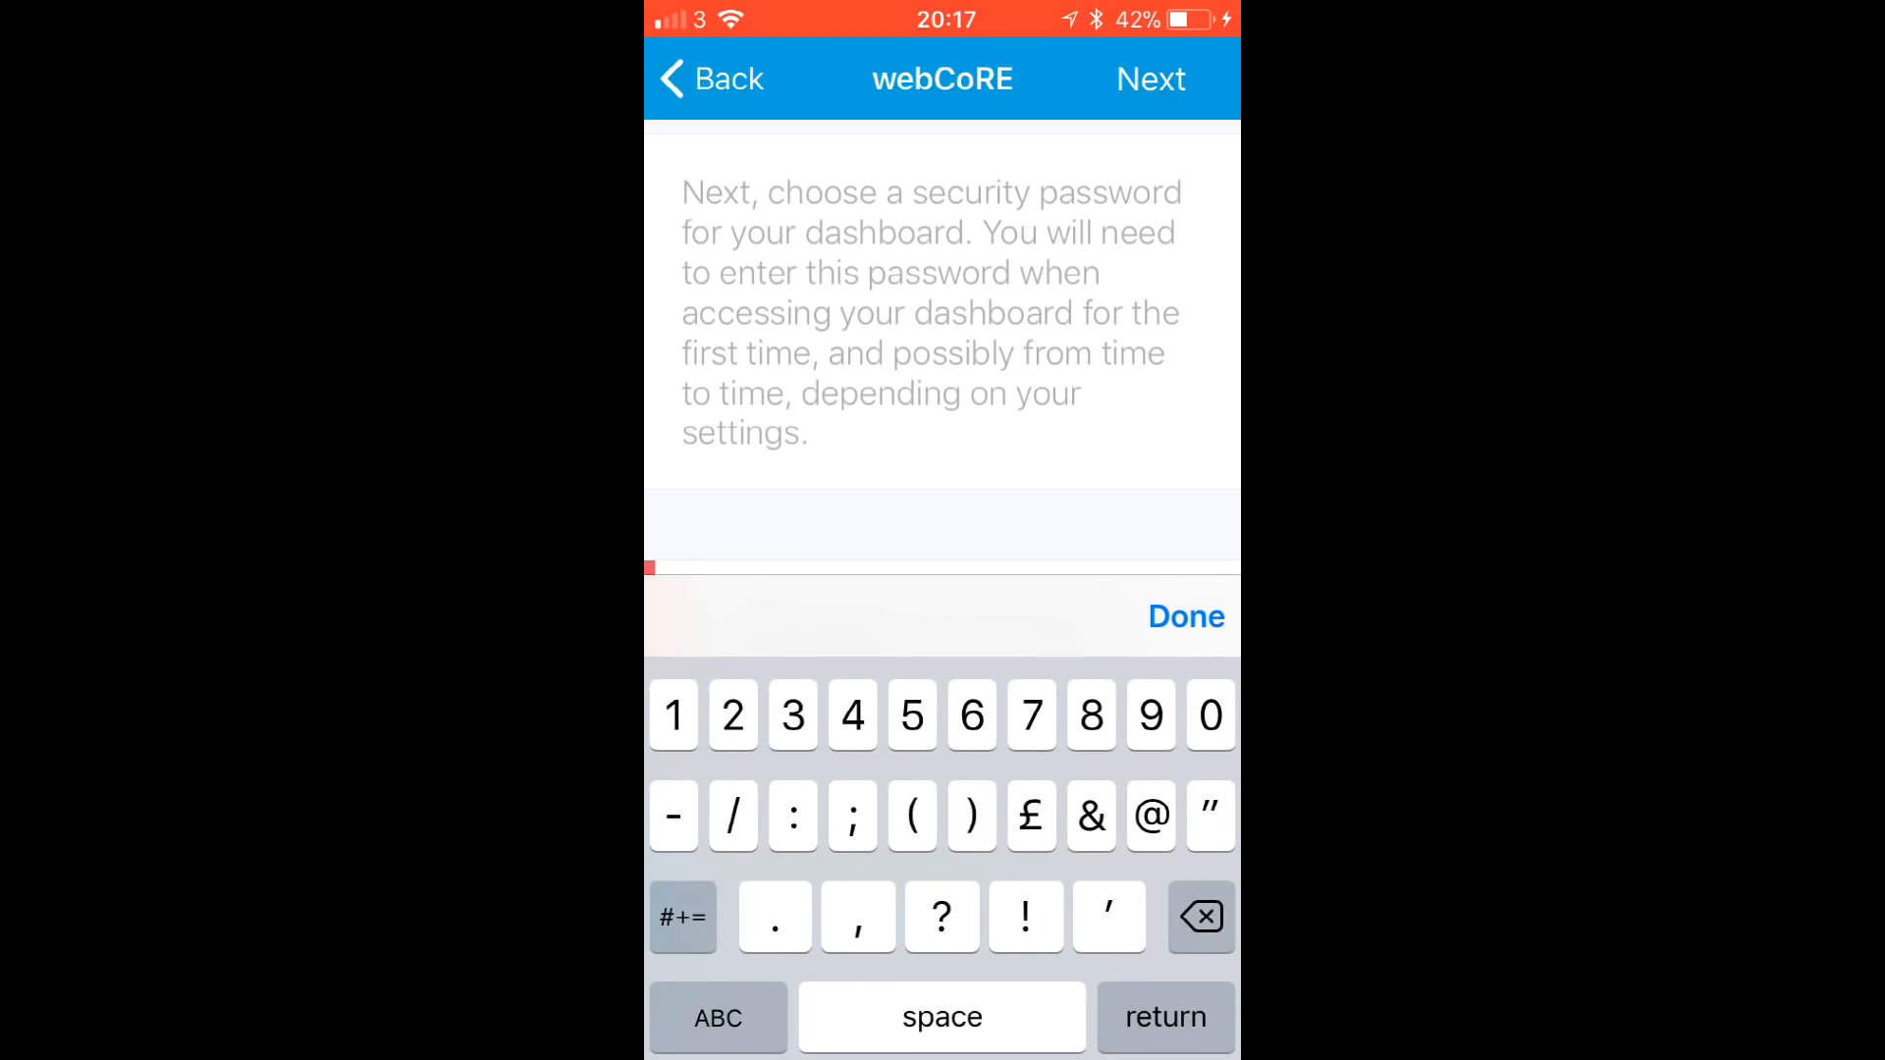
pyautogui.click(1186, 616)
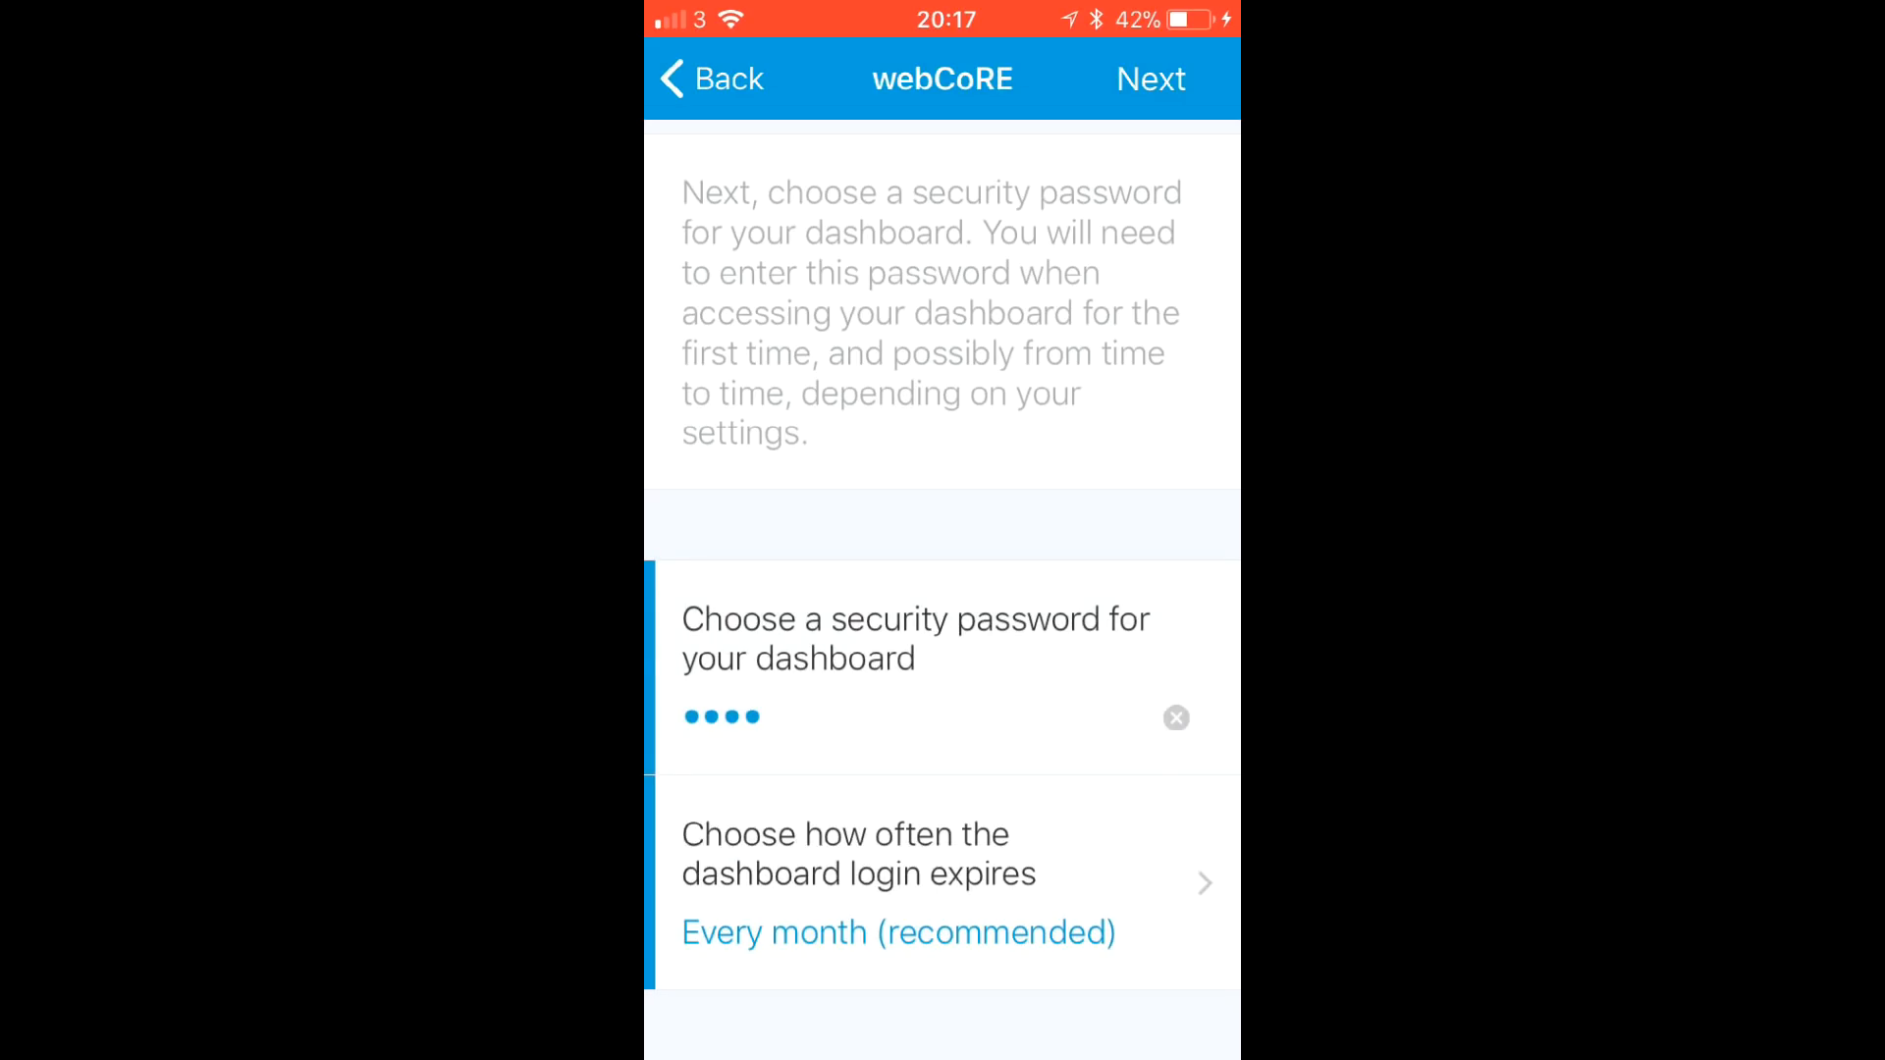
pyautogui.click(1150, 78)
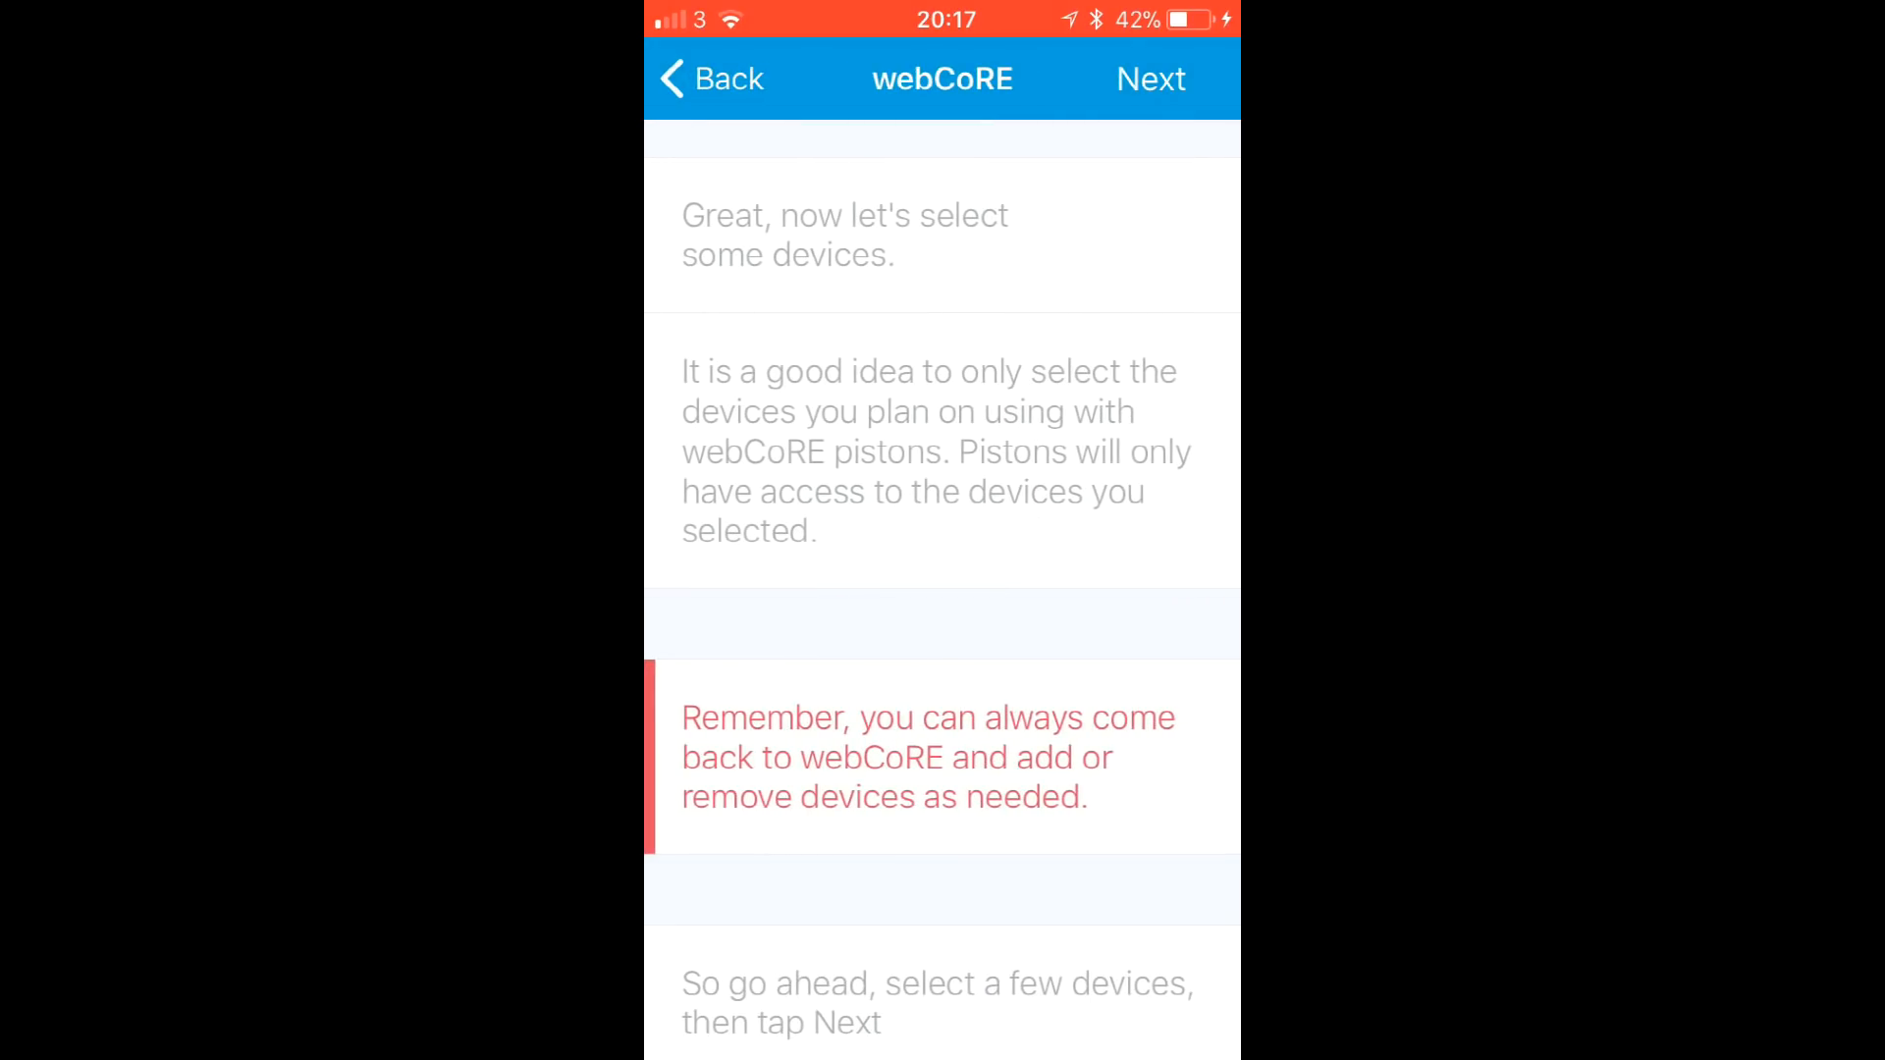
# - Select the Kitchen and Living Room actuators for webCoRE
pyautogui.scroll(-5, 943, 599)
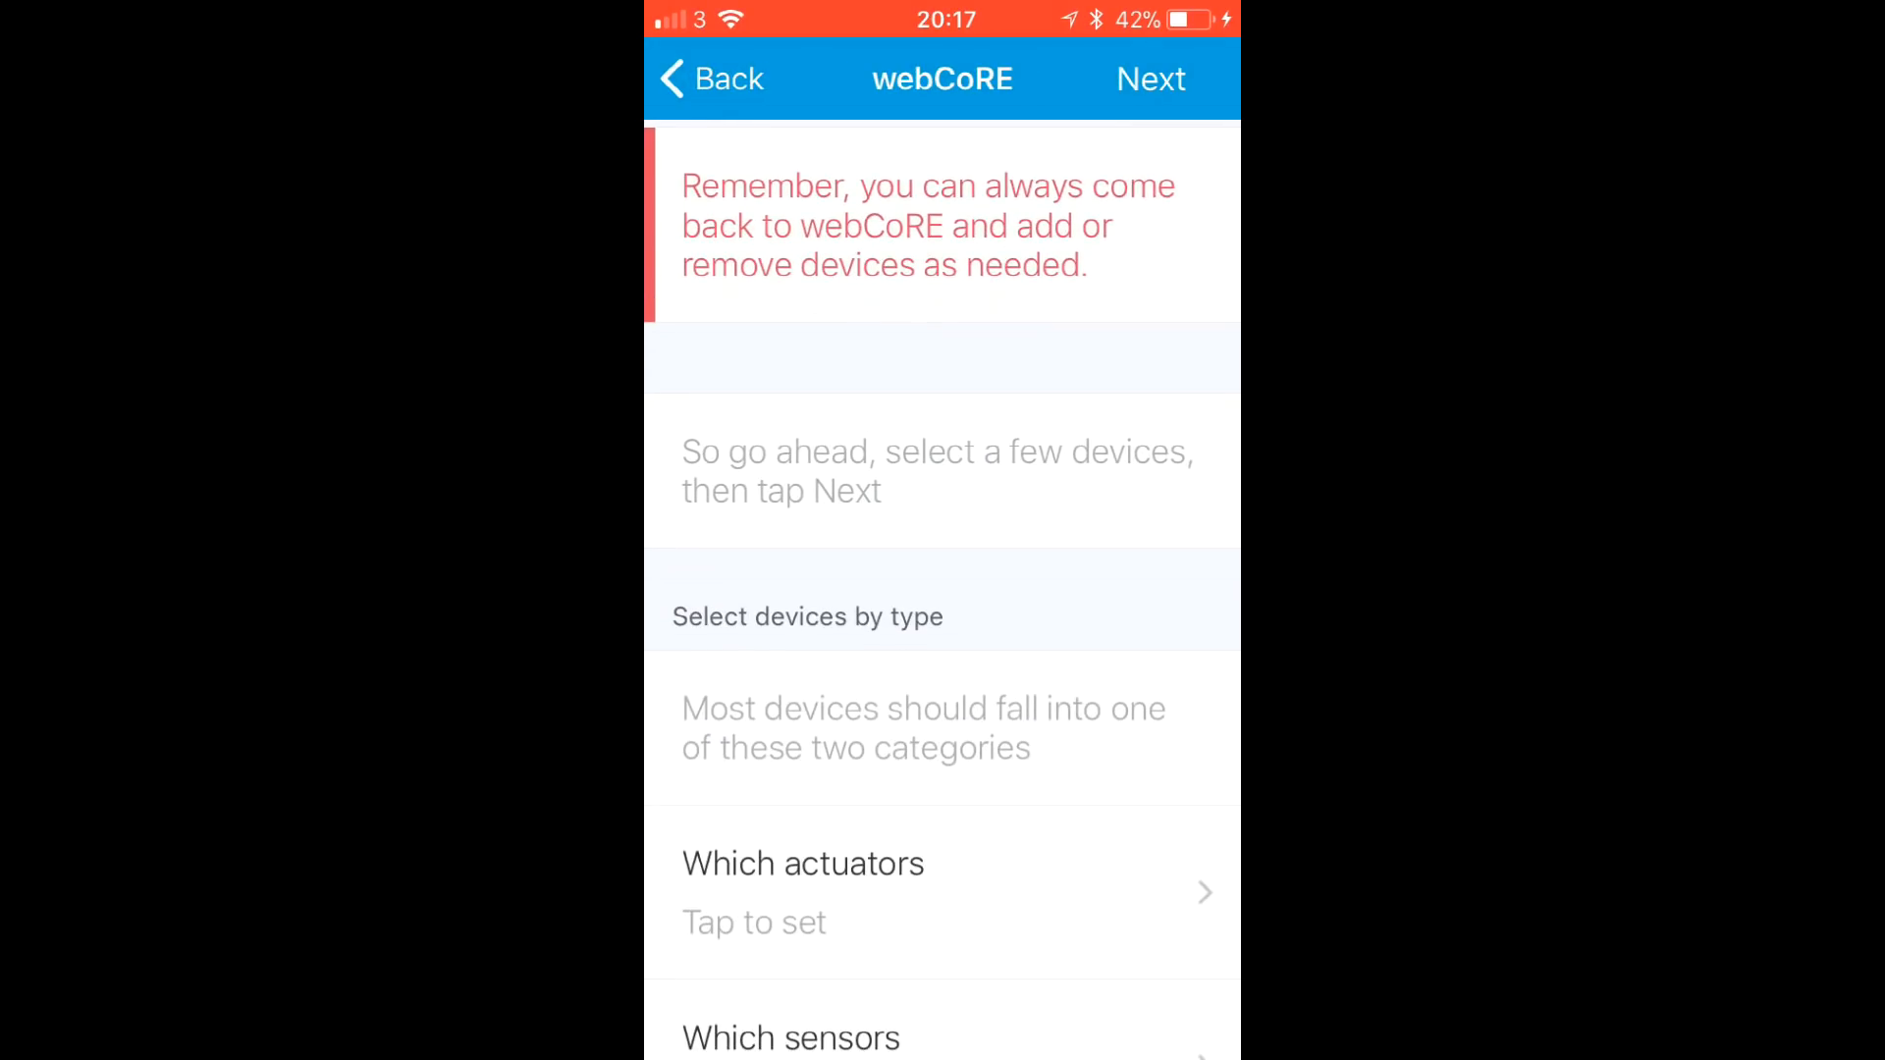
pyautogui.scroll(-4, 943, 599)
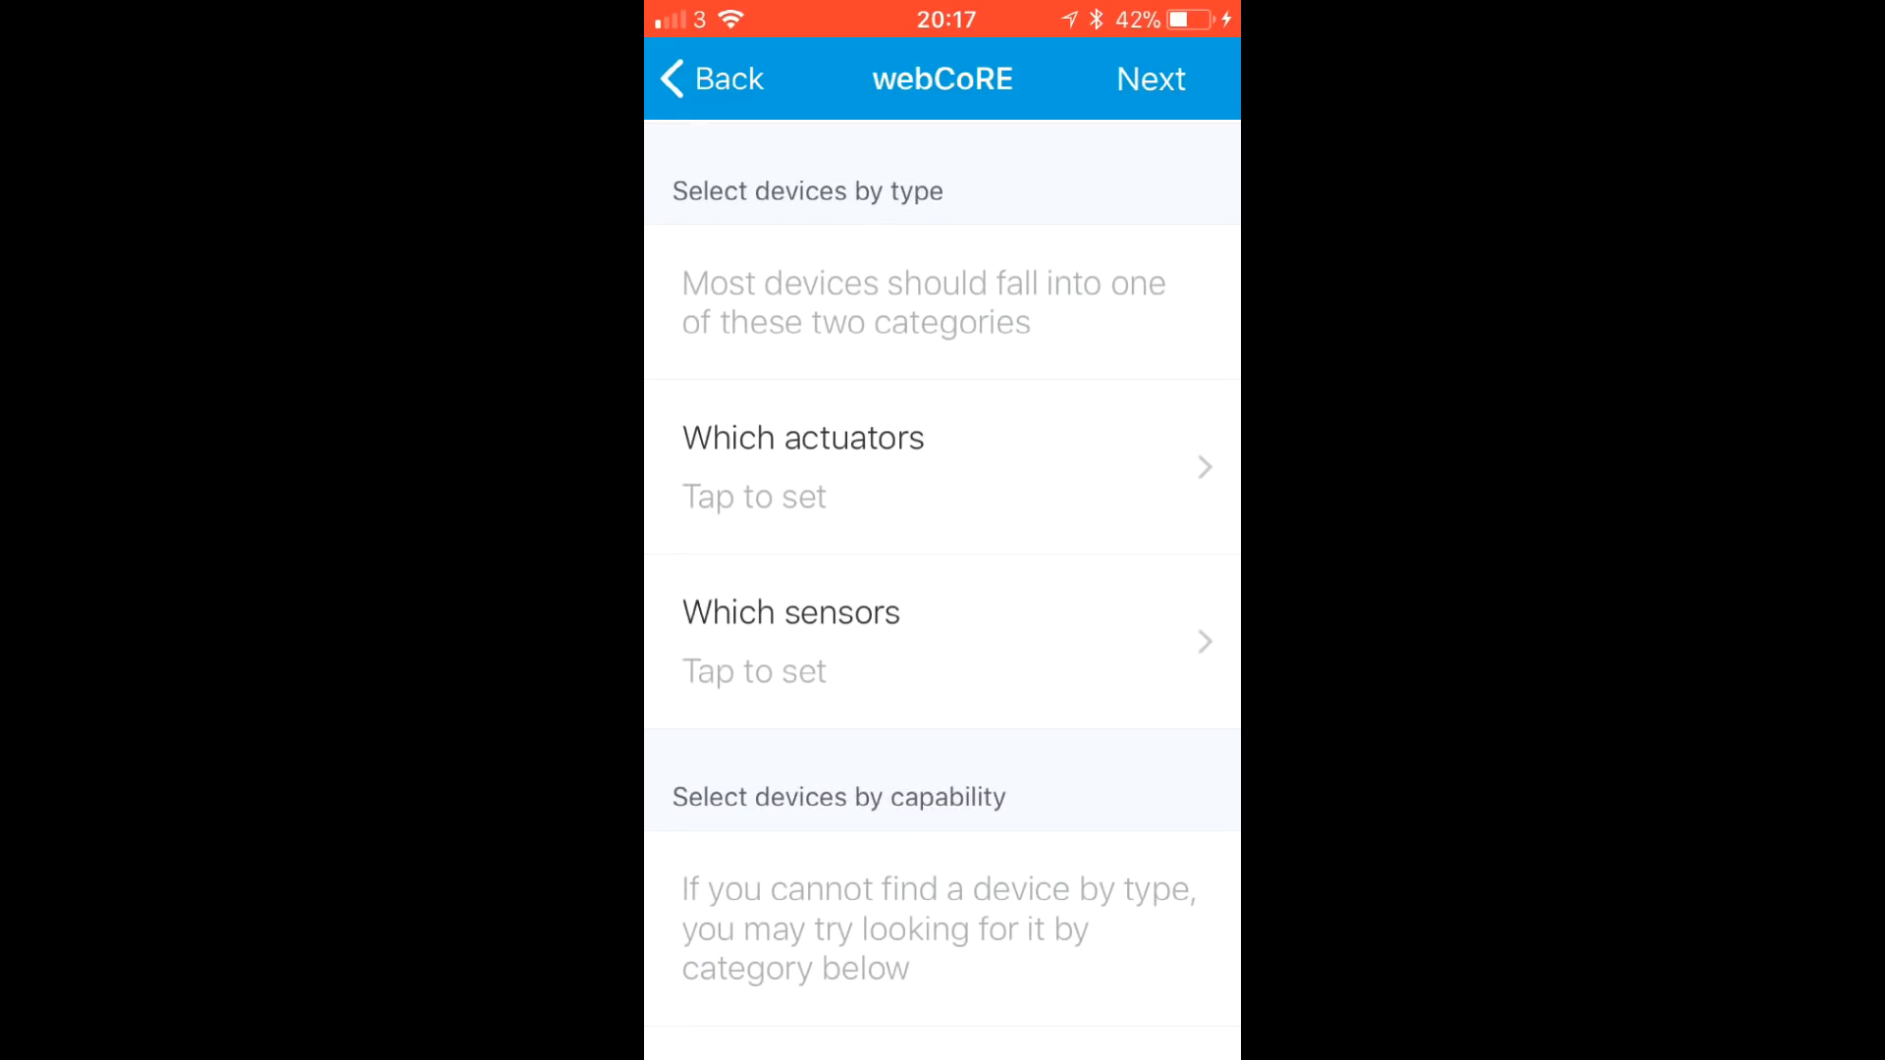
pyautogui.click(803, 467)
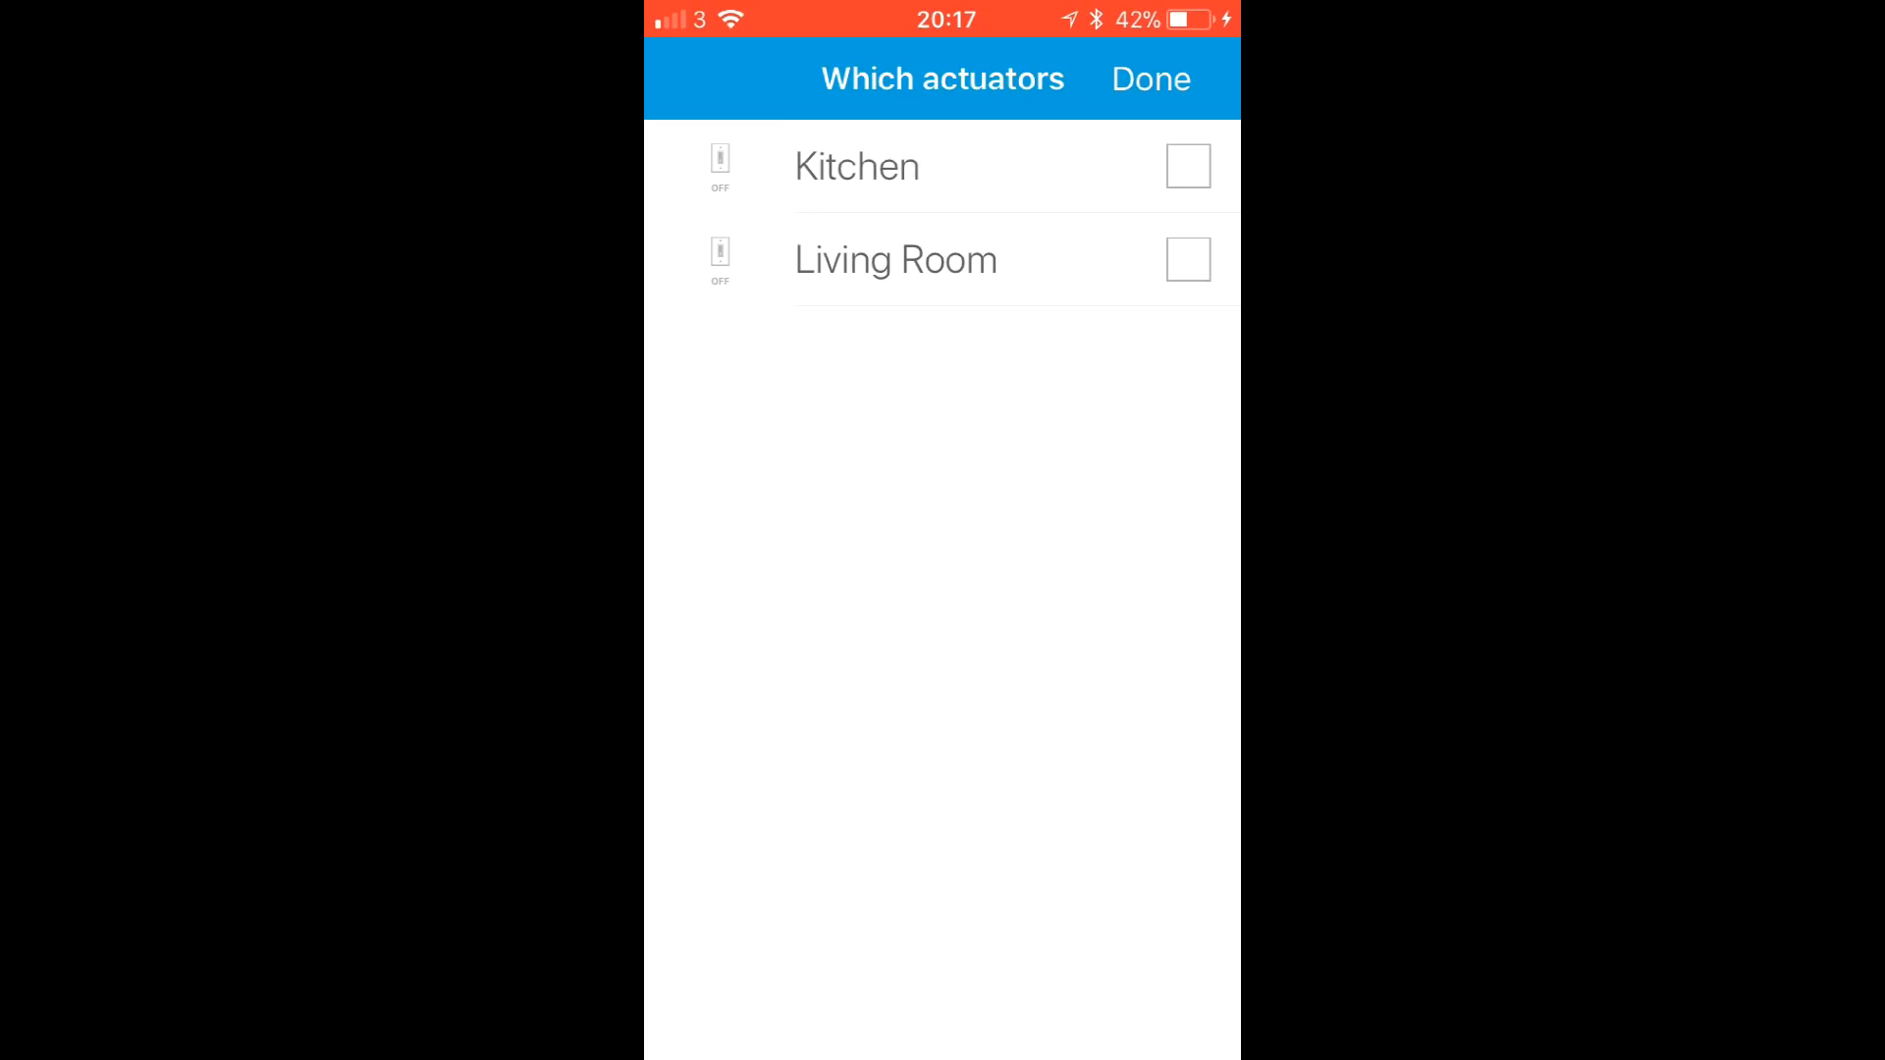
pyautogui.click(1188, 166)
pyautogui.click(1188, 259)
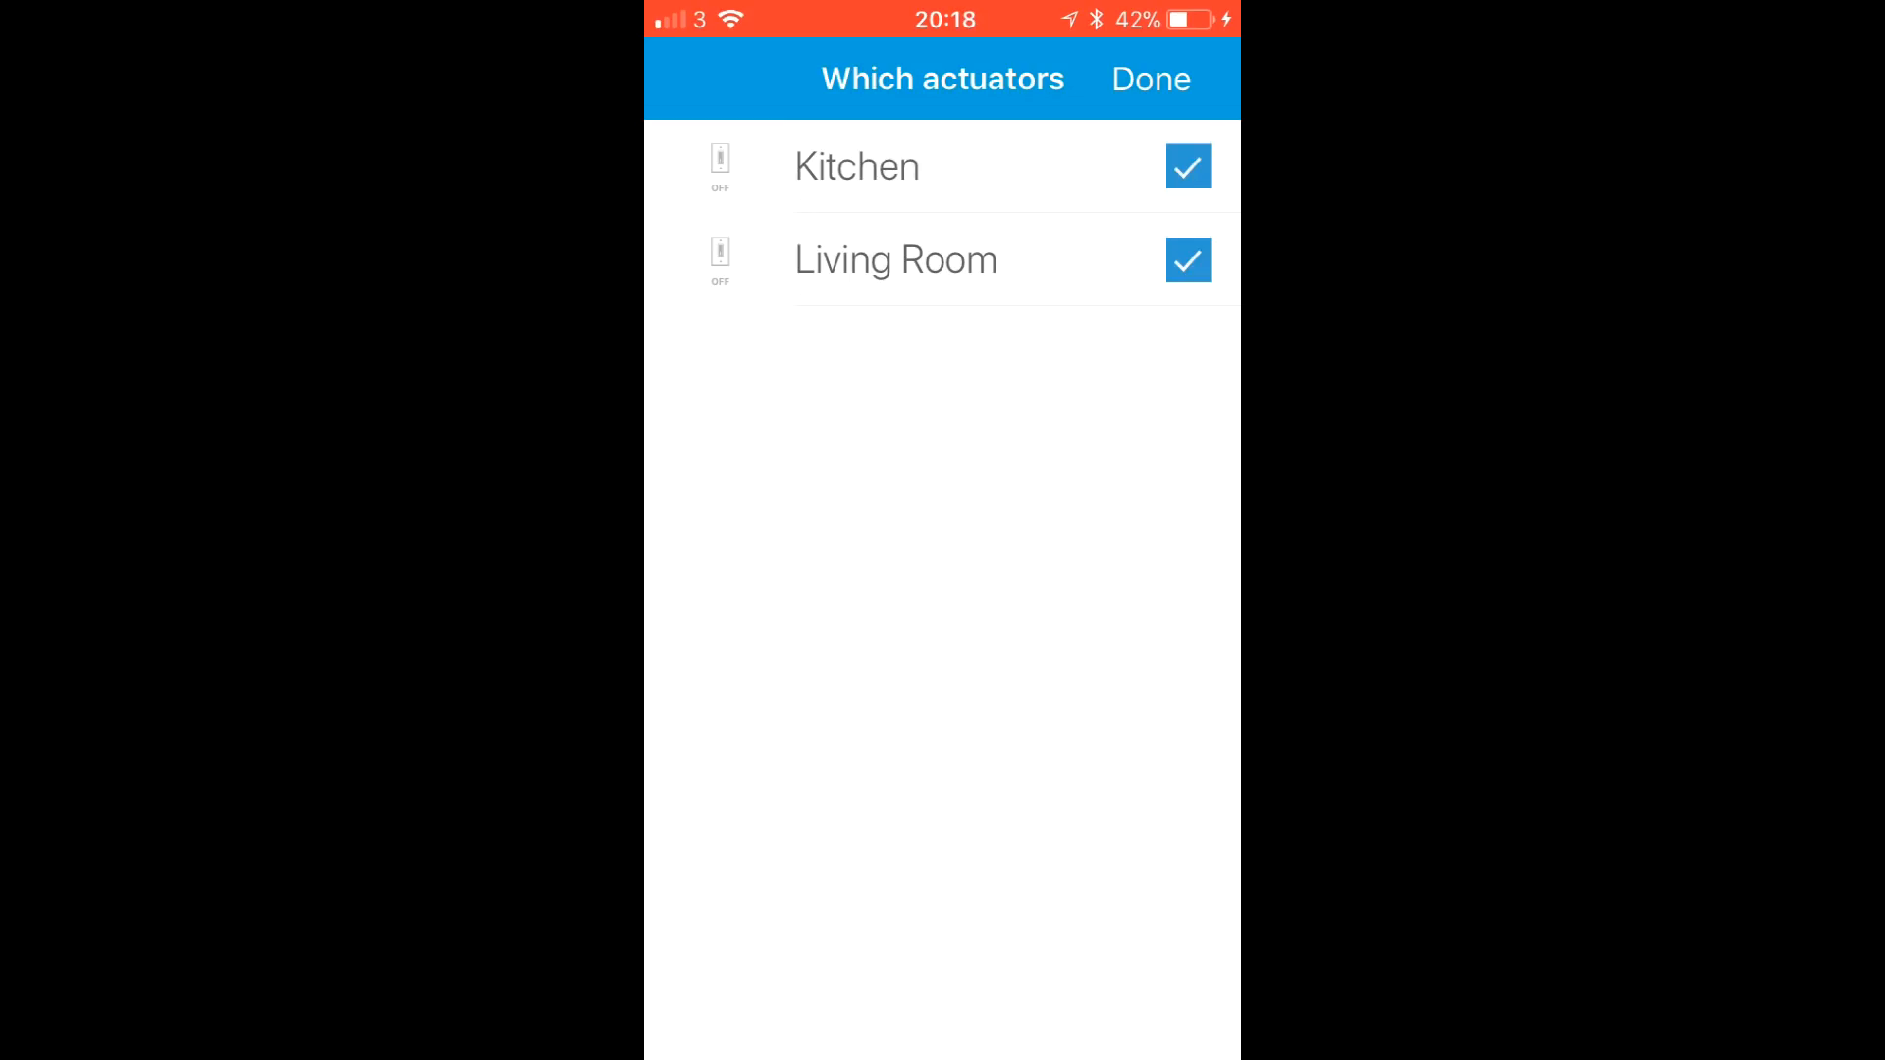
pyautogui.click(1150, 78)
# - Select the Front Door, Minion and Outside Motion sensors for webCoRE
pyautogui.scroll(-1, 942, 589)
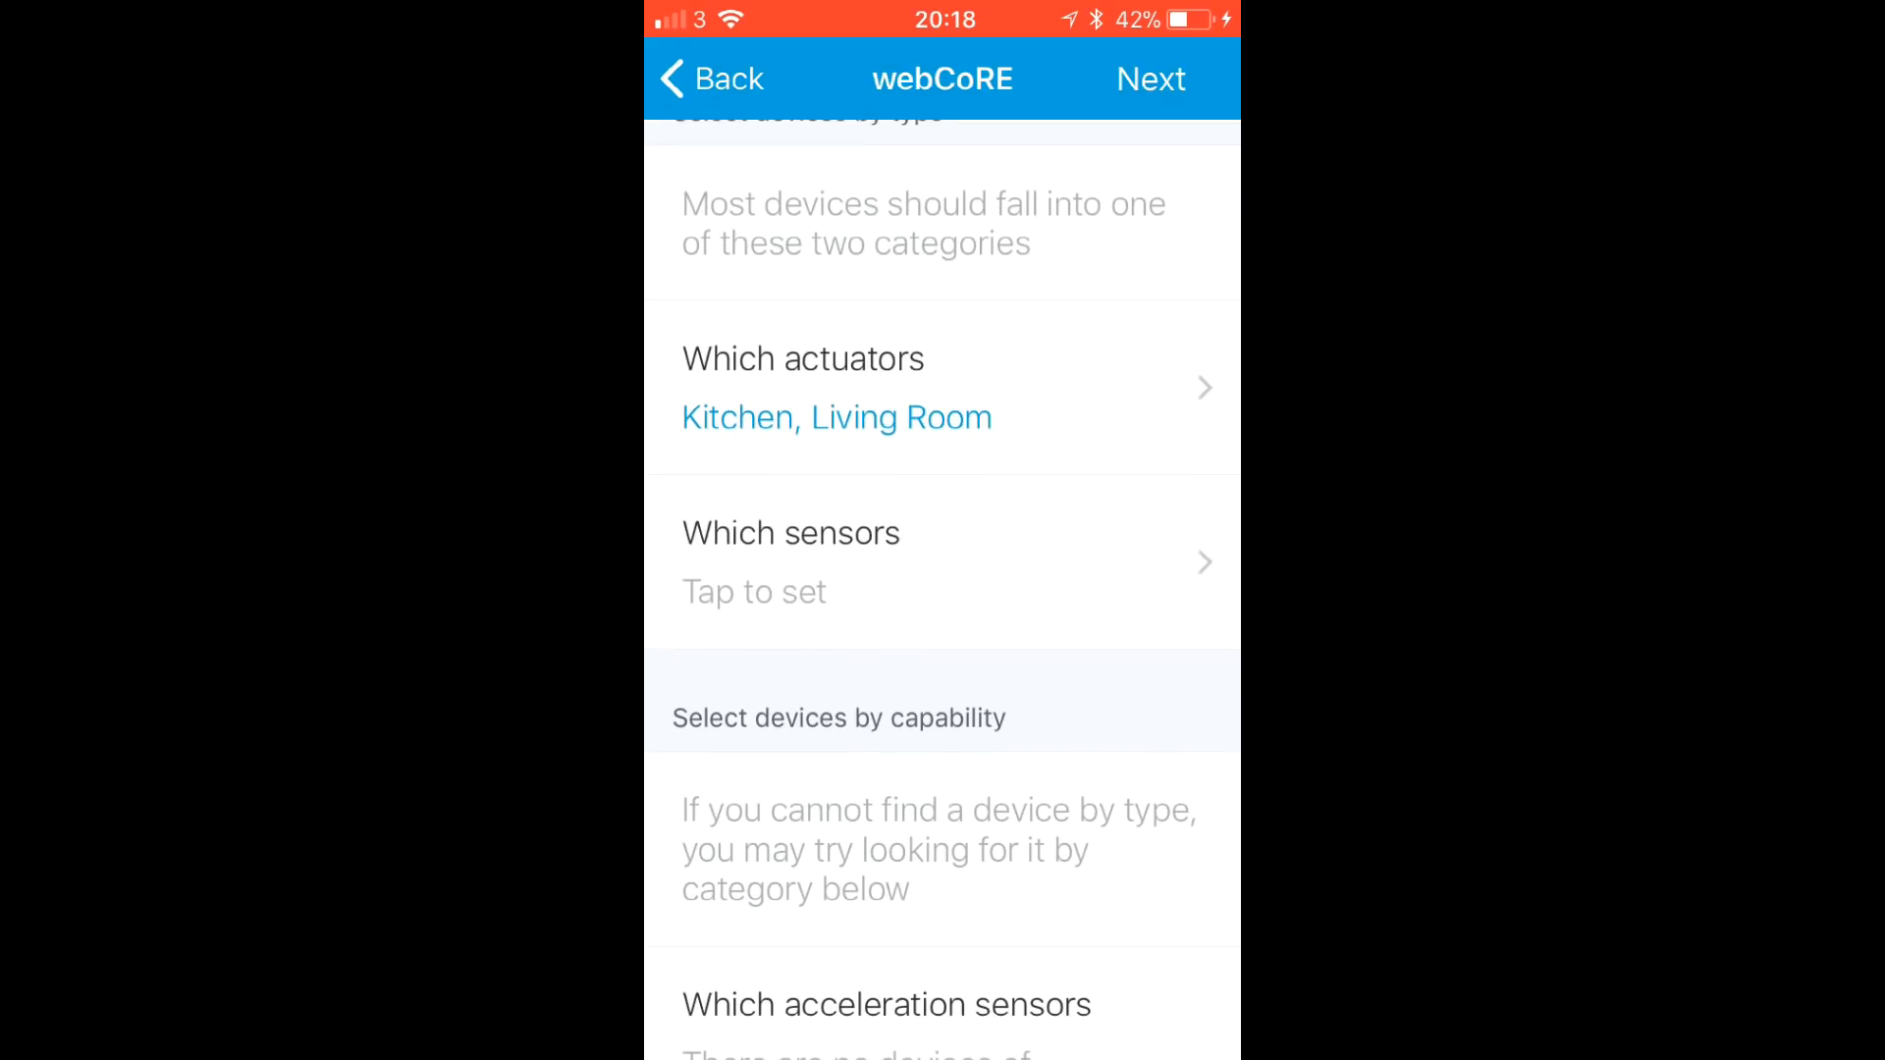
pyautogui.click(791, 560)
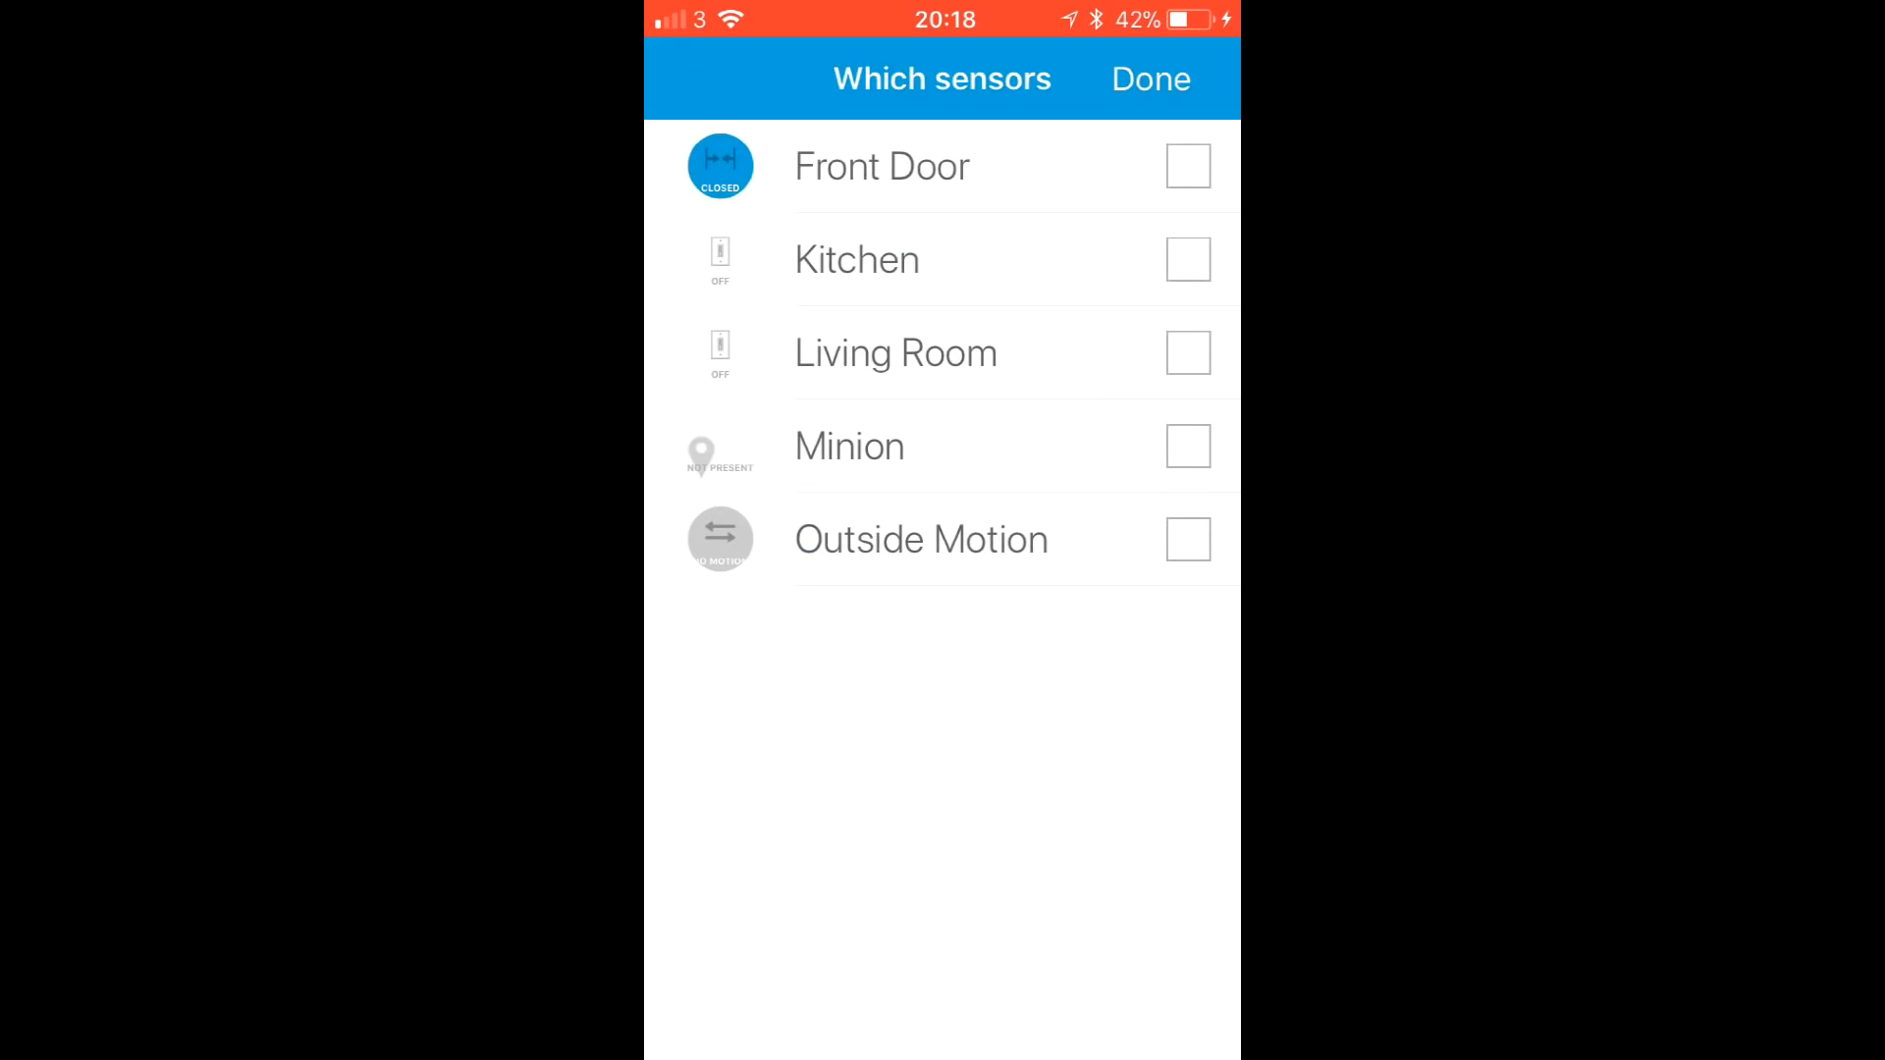
pyautogui.click(1188, 165)
pyautogui.click(1188, 445)
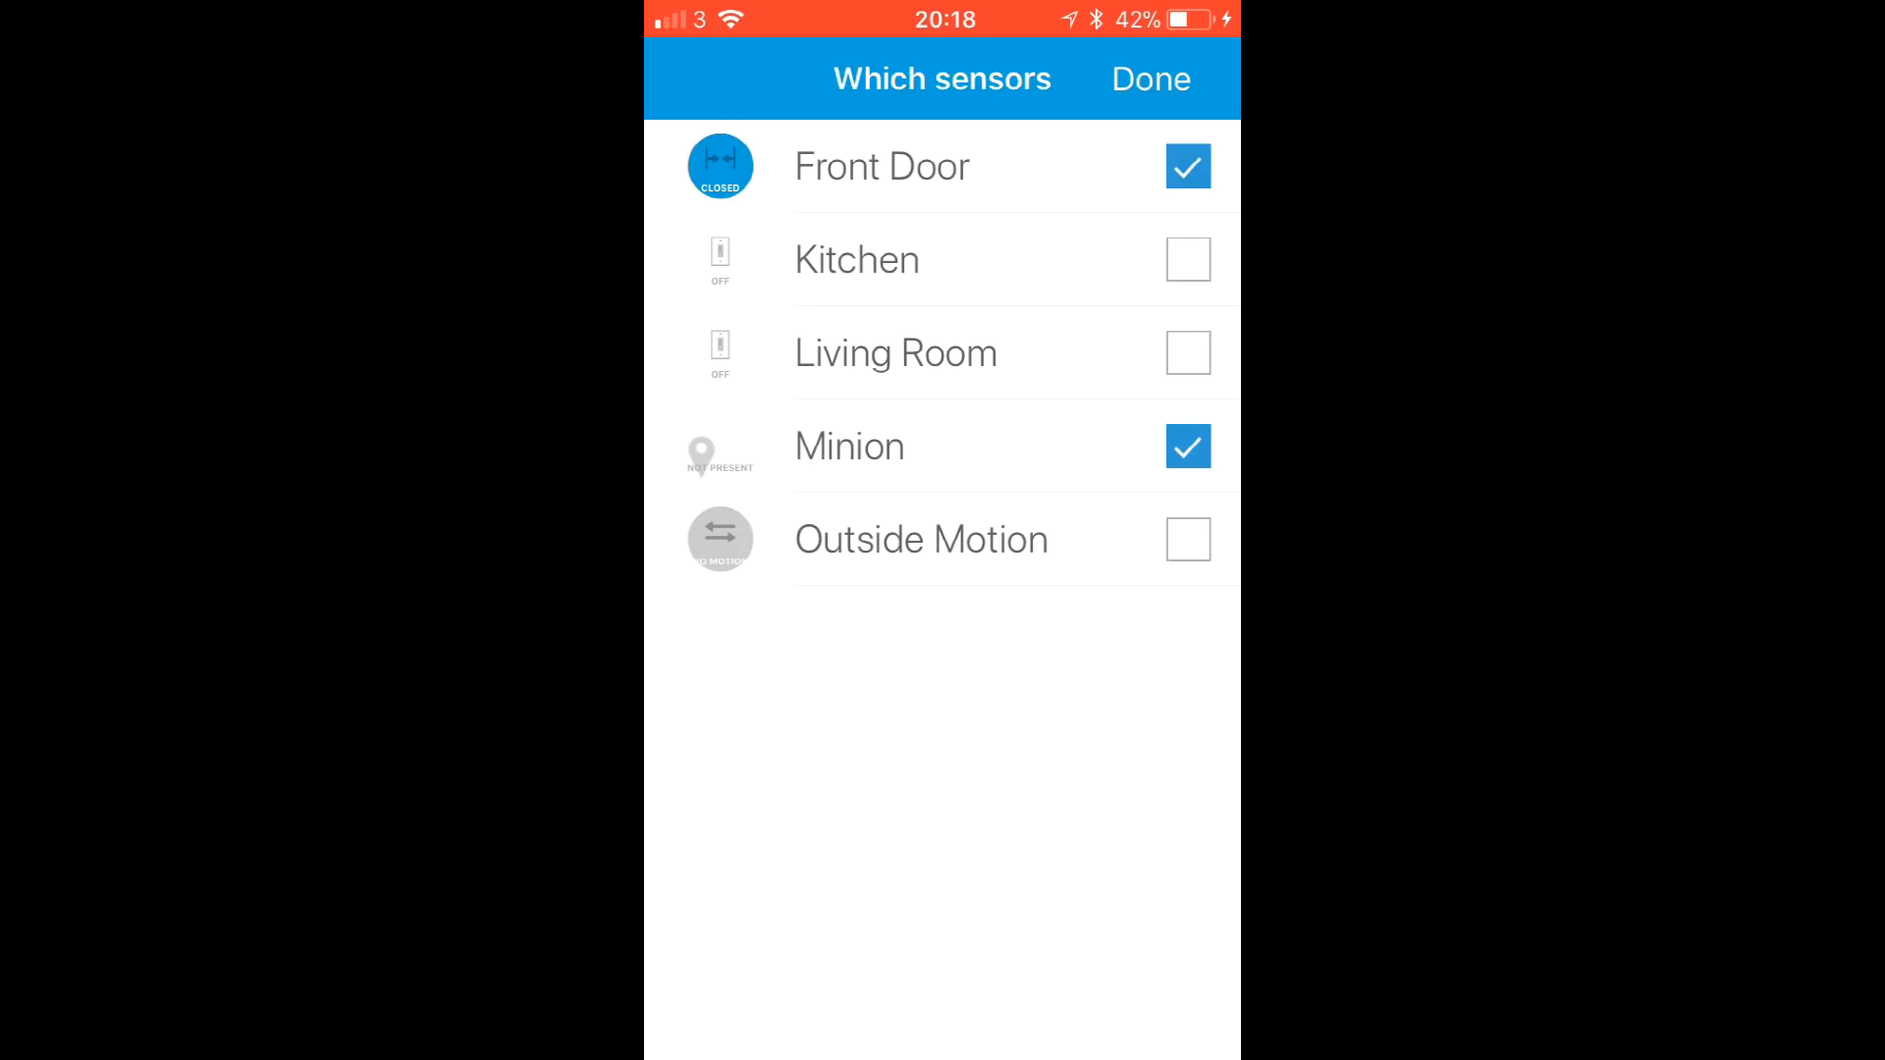
pyautogui.click(1188, 539)
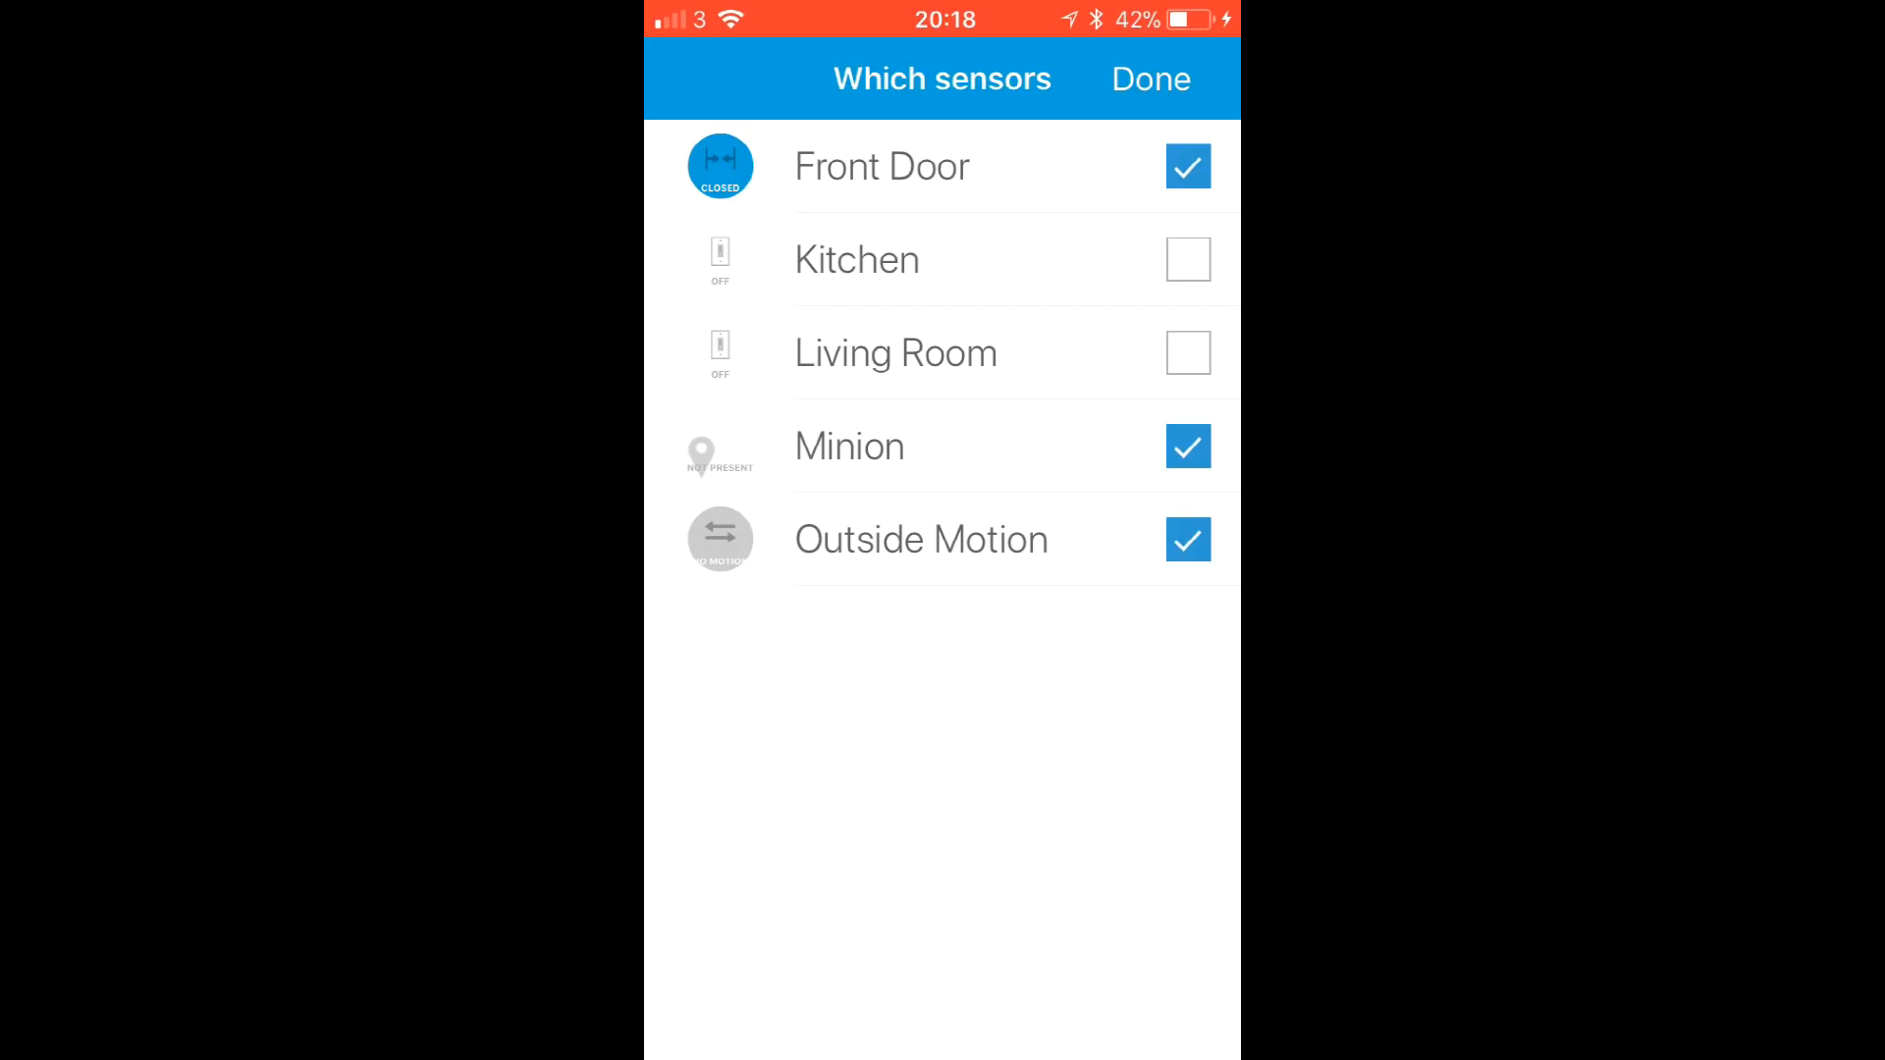
pyautogui.click(1151, 79)
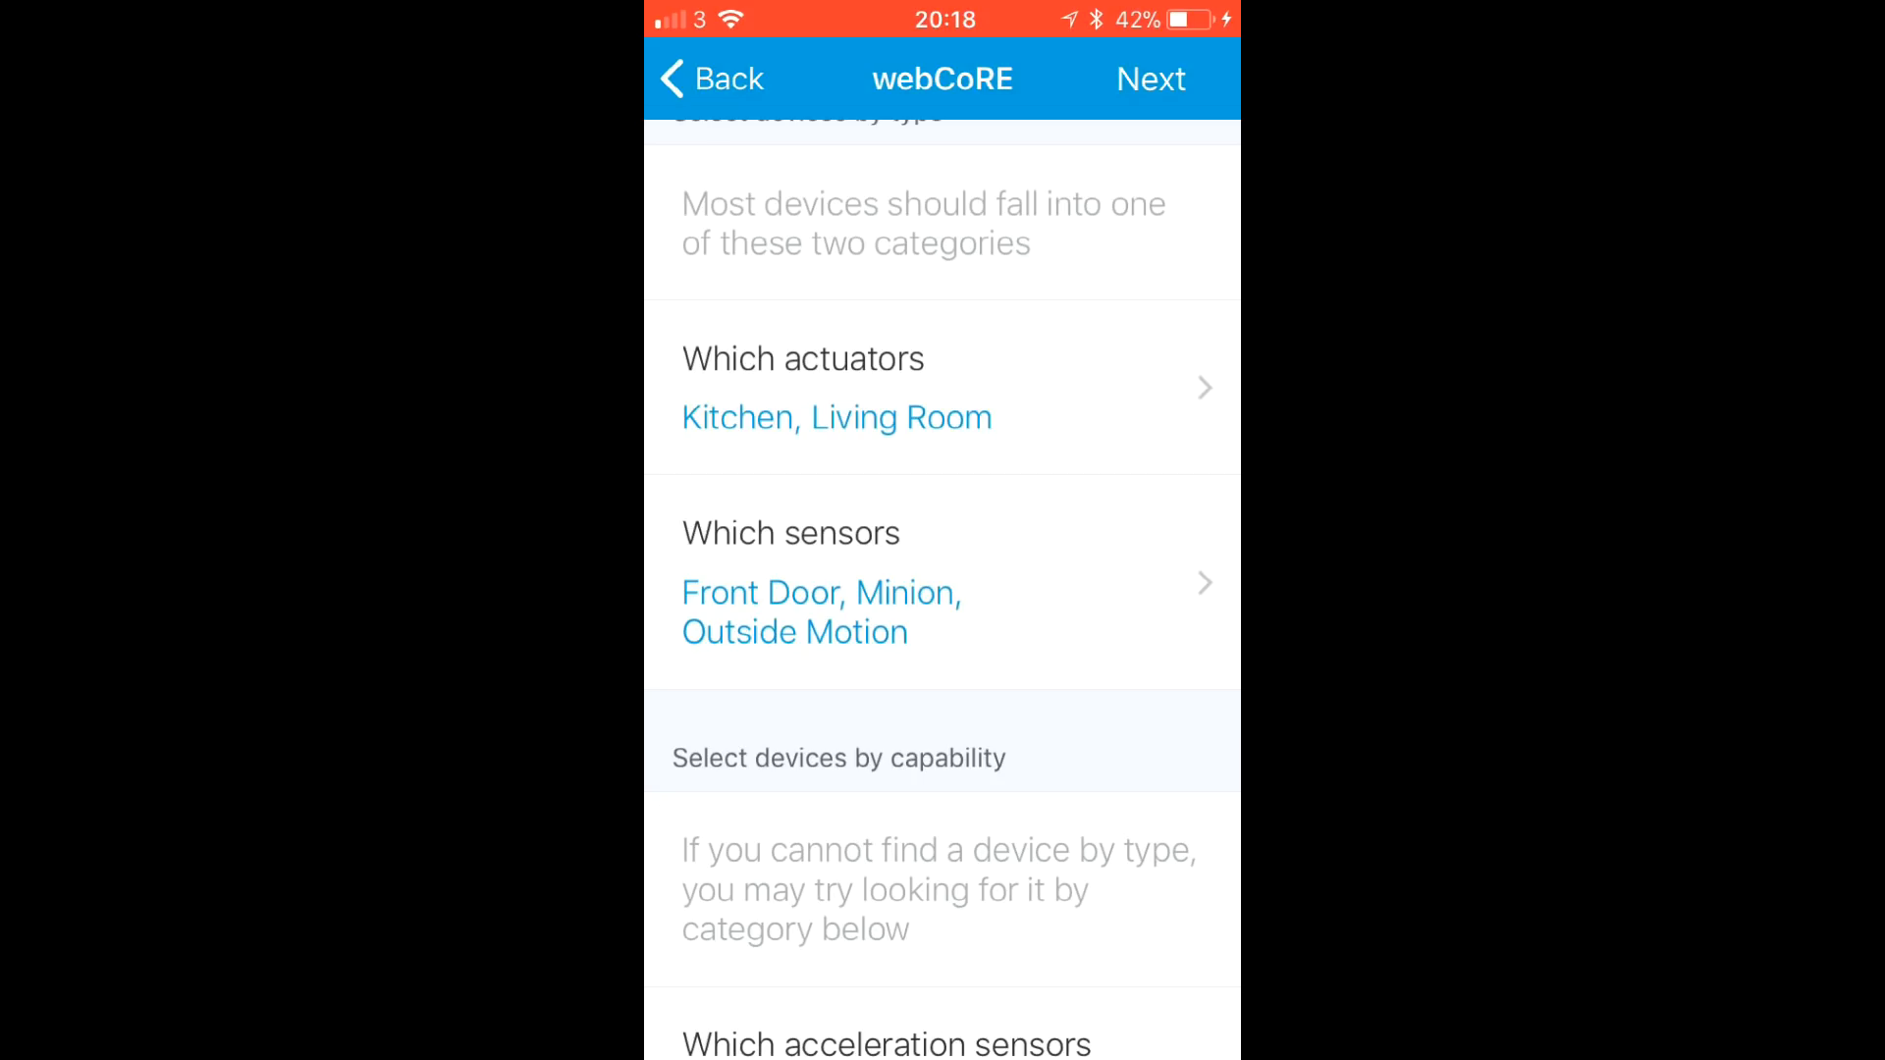
# - Review the device choices and advance to the final setup page
pyautogui.scroll(-15, 942, 589)
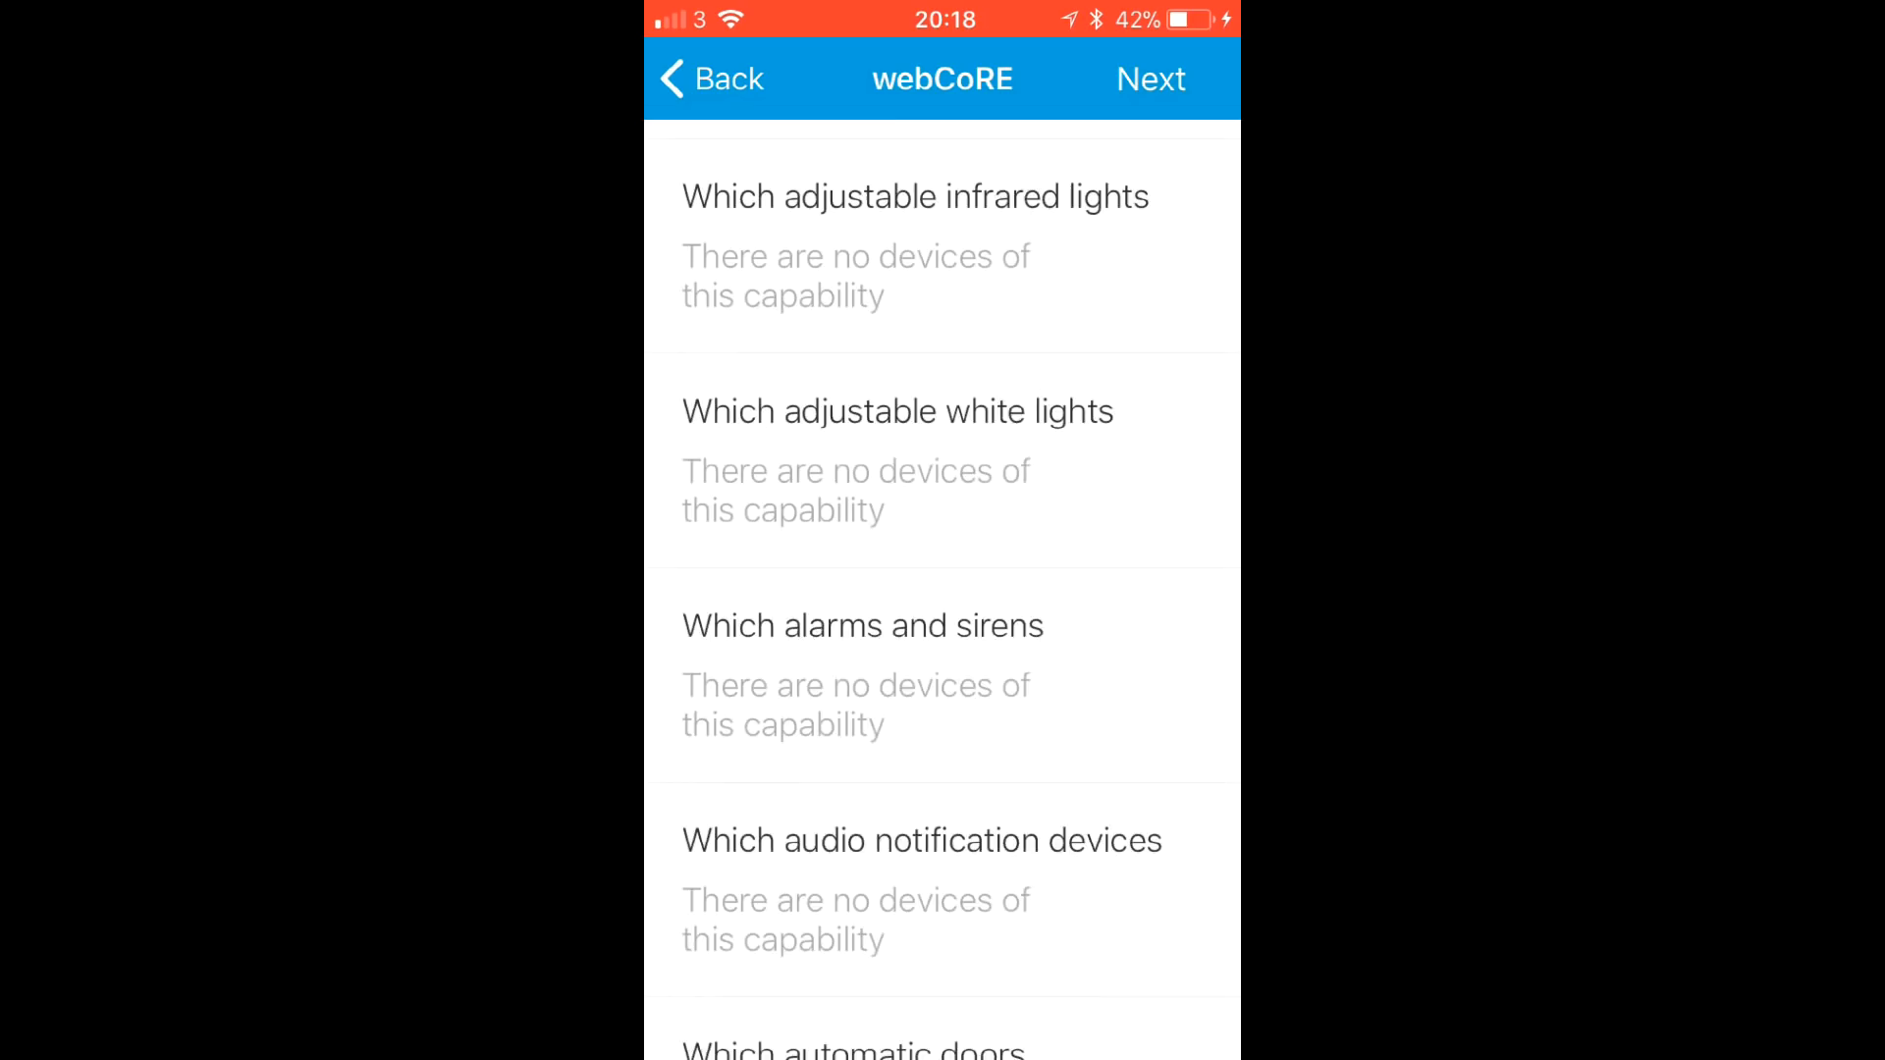
pyautogui.scroll(-15, 943, 589)
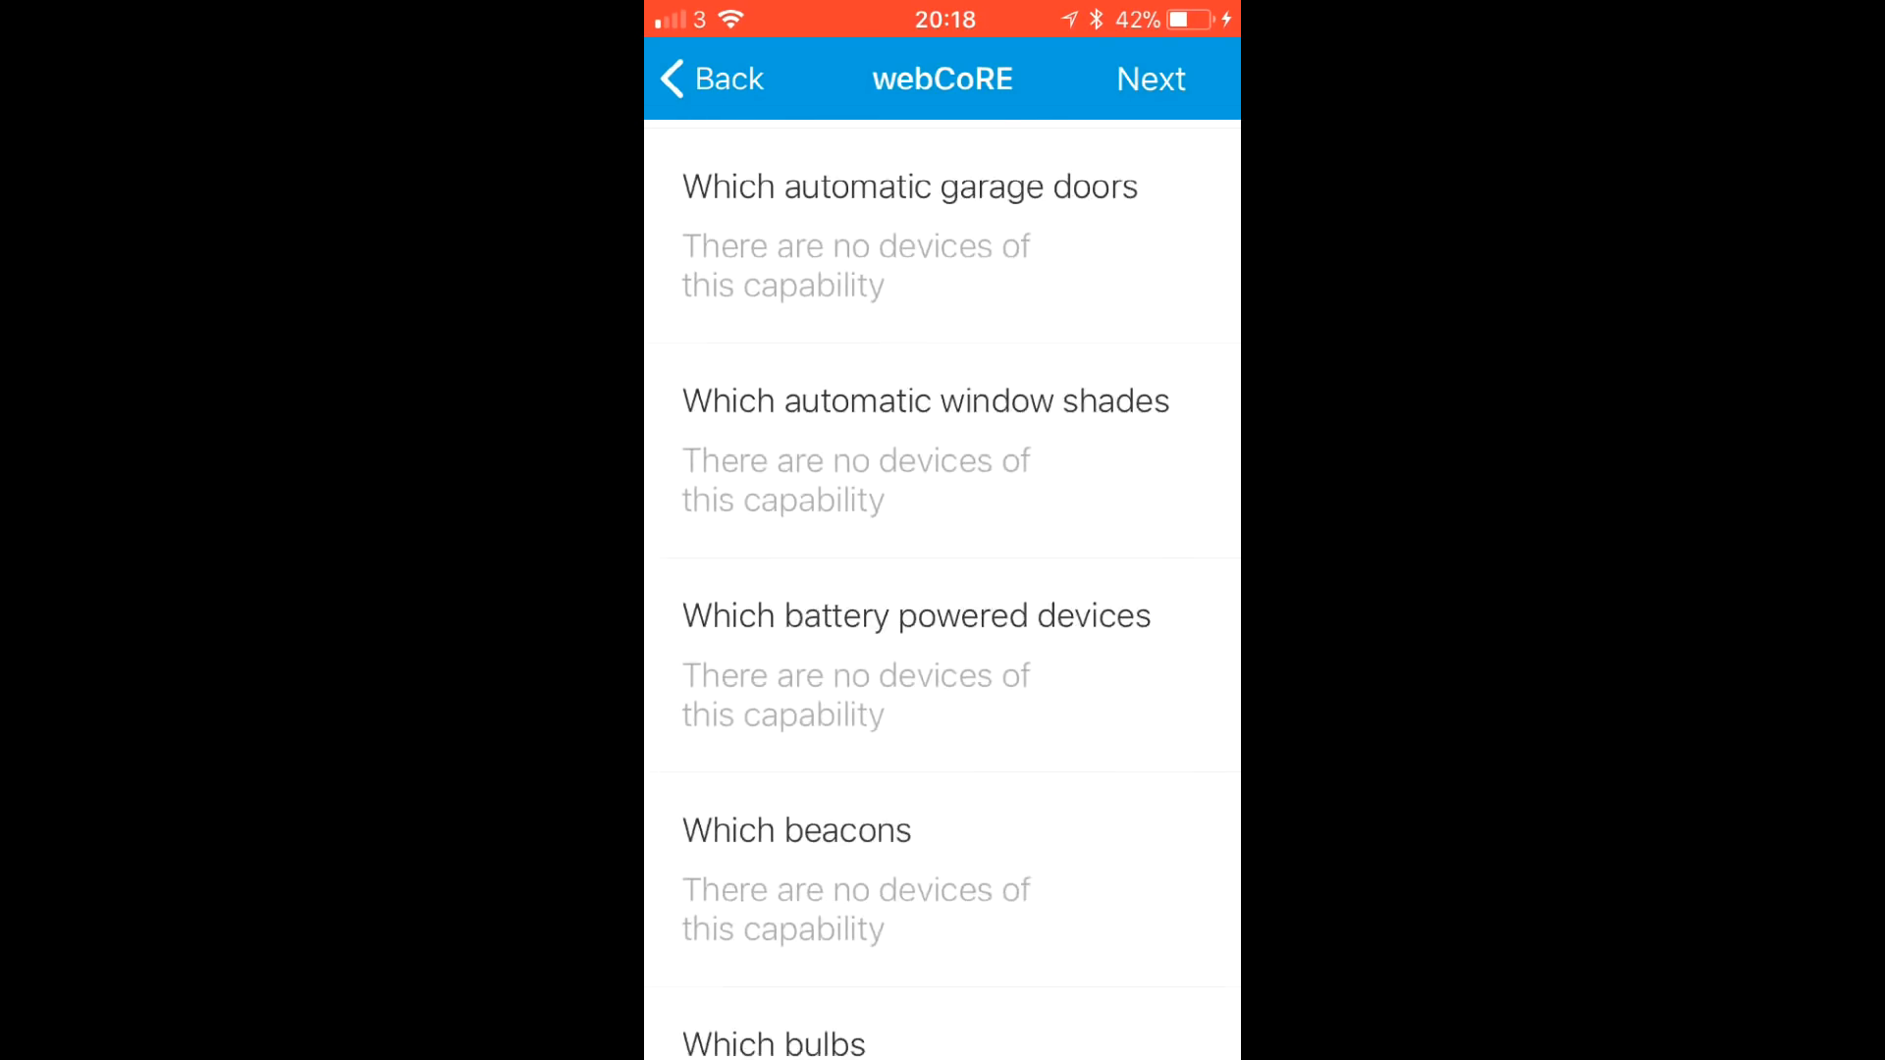
pyautogui.scroll(20, 943, 589)
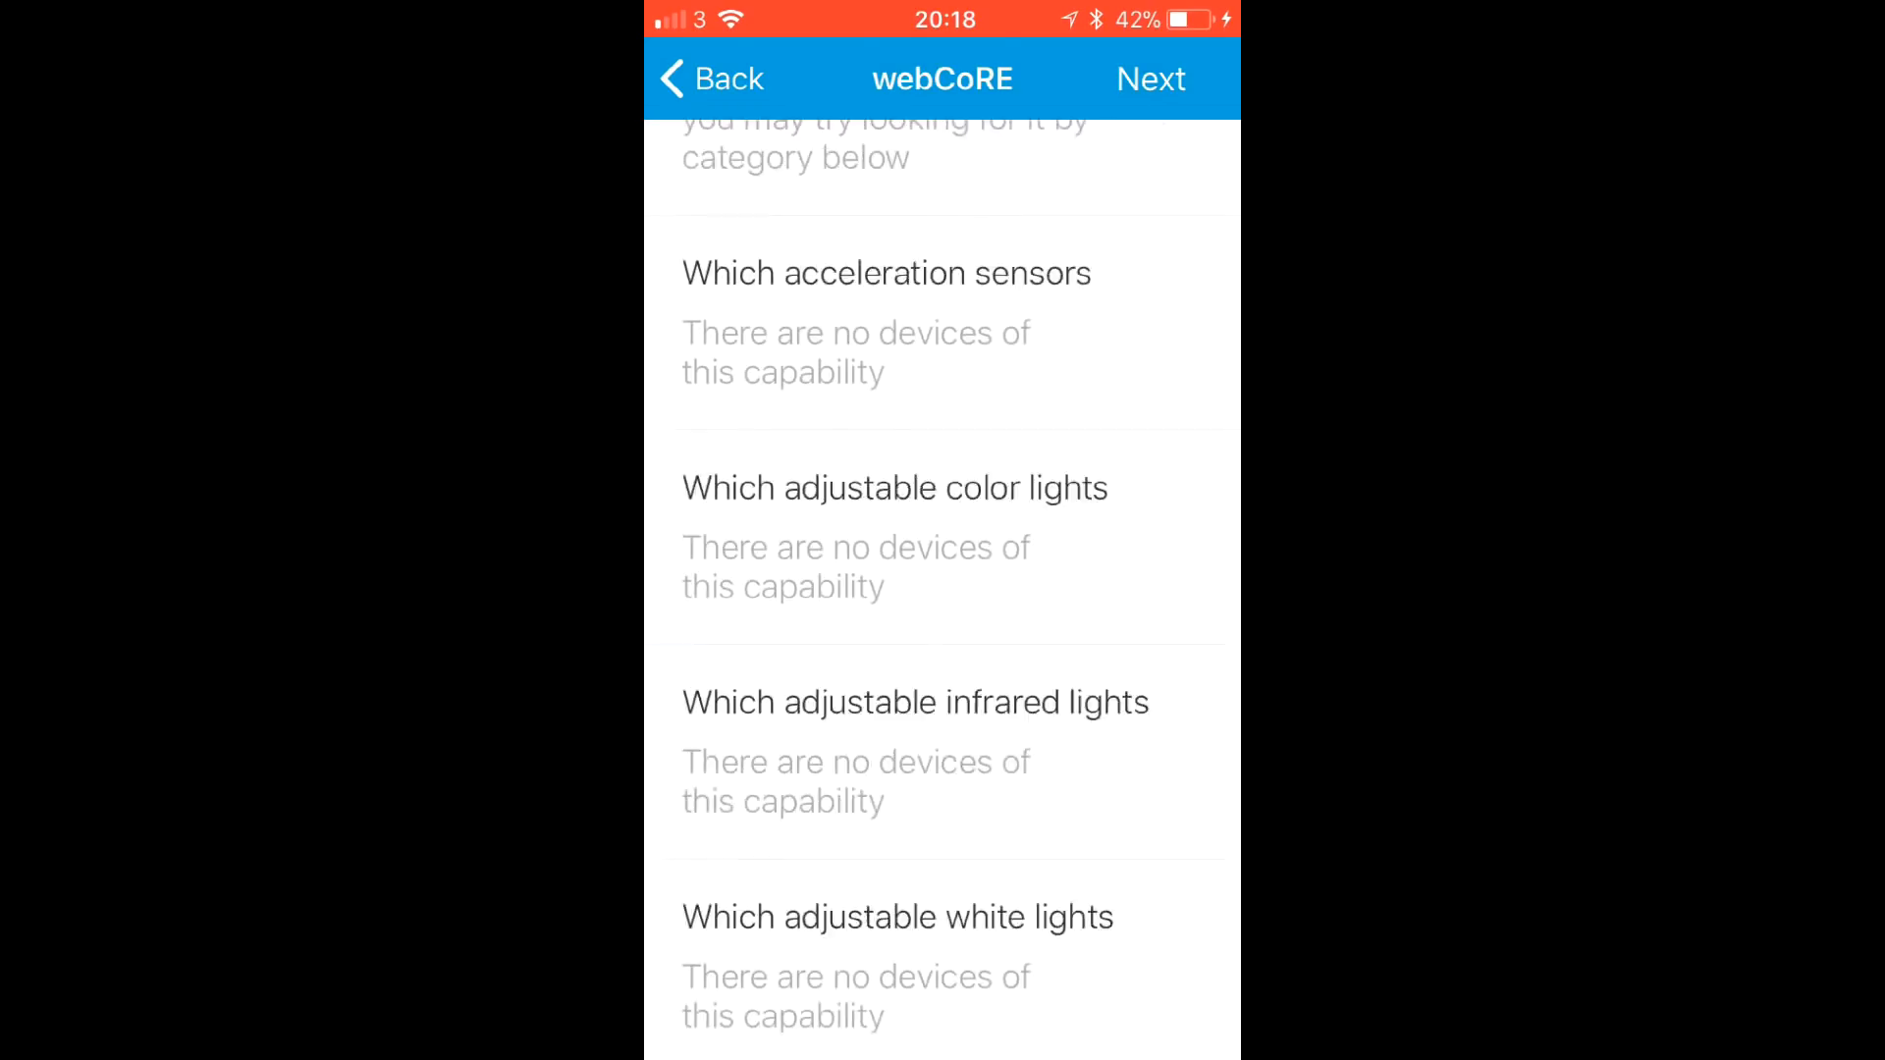
pyautogui.scroll(-10, 942, 589)
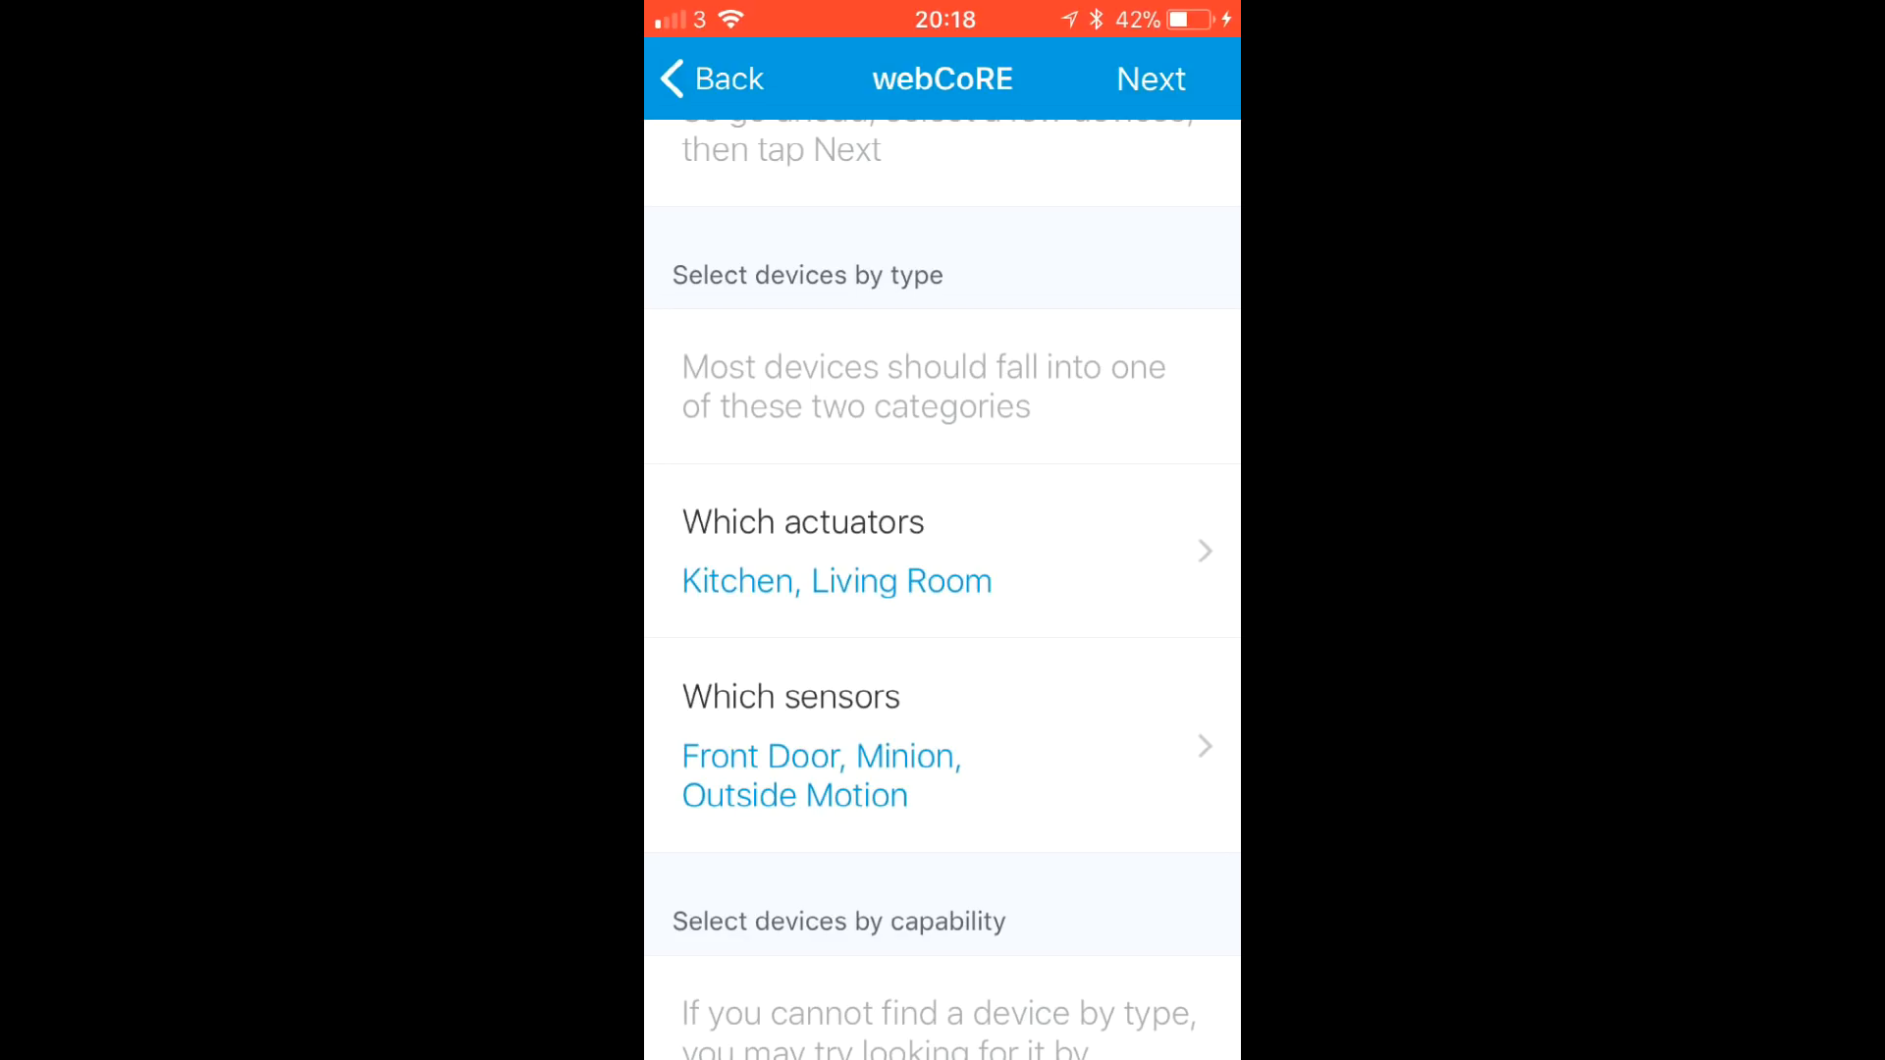
pyautogui.click(1151, 79)
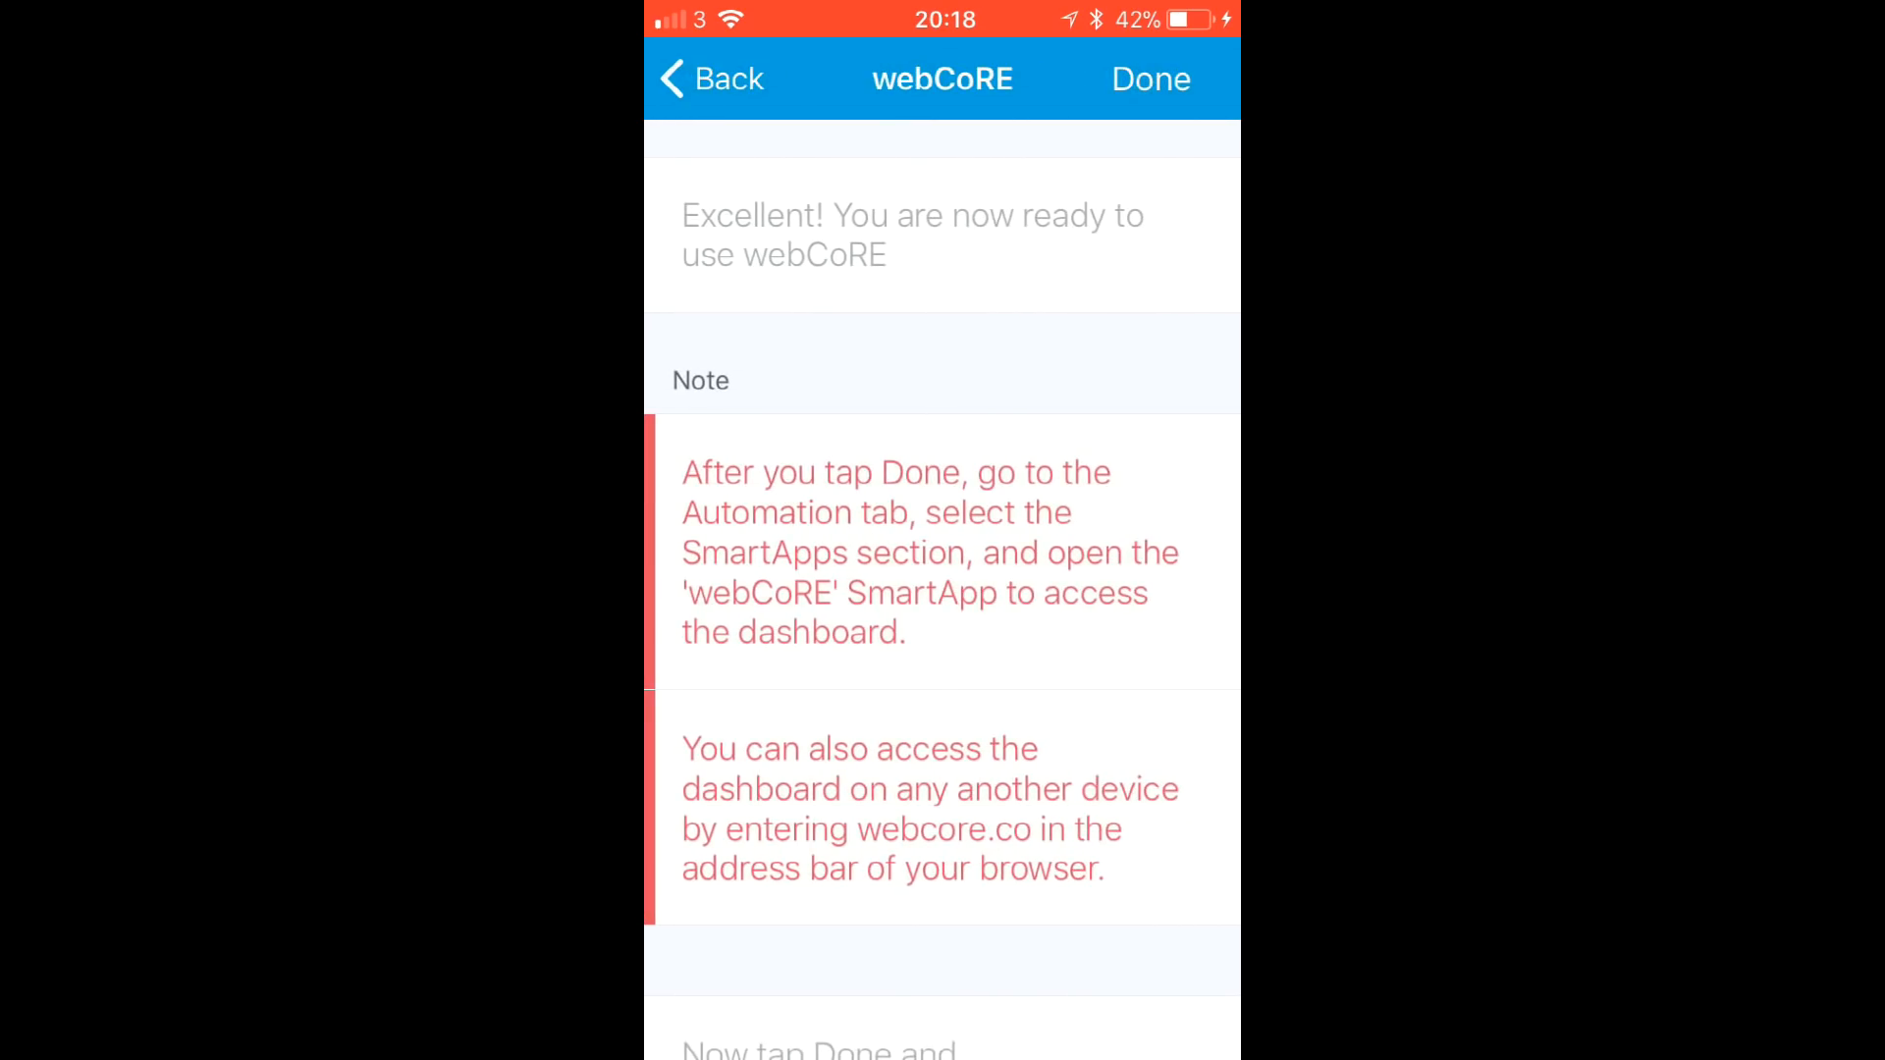
# - Complete the webCoRE install, reopen the webCoRE SmartApp and request a browser registration code
pyautogui.click(1151, 79)
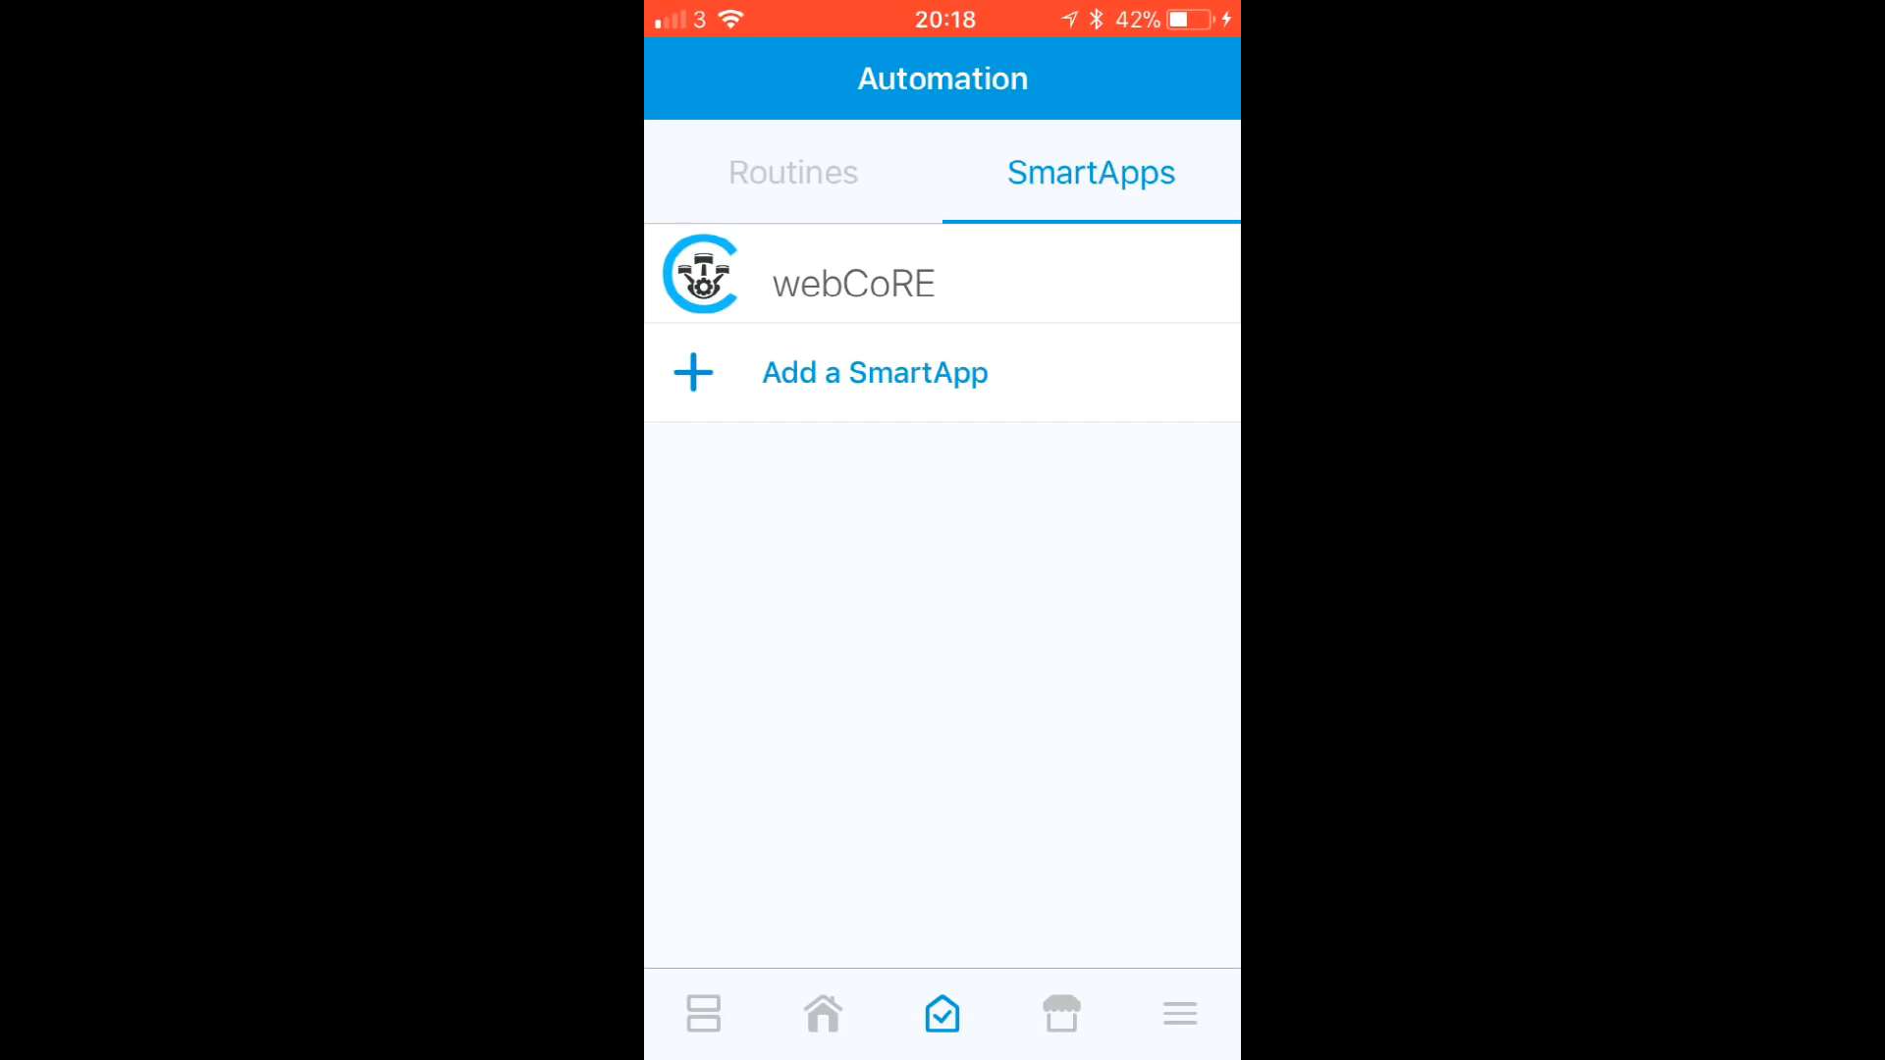
pyautogui.click(854, 284)
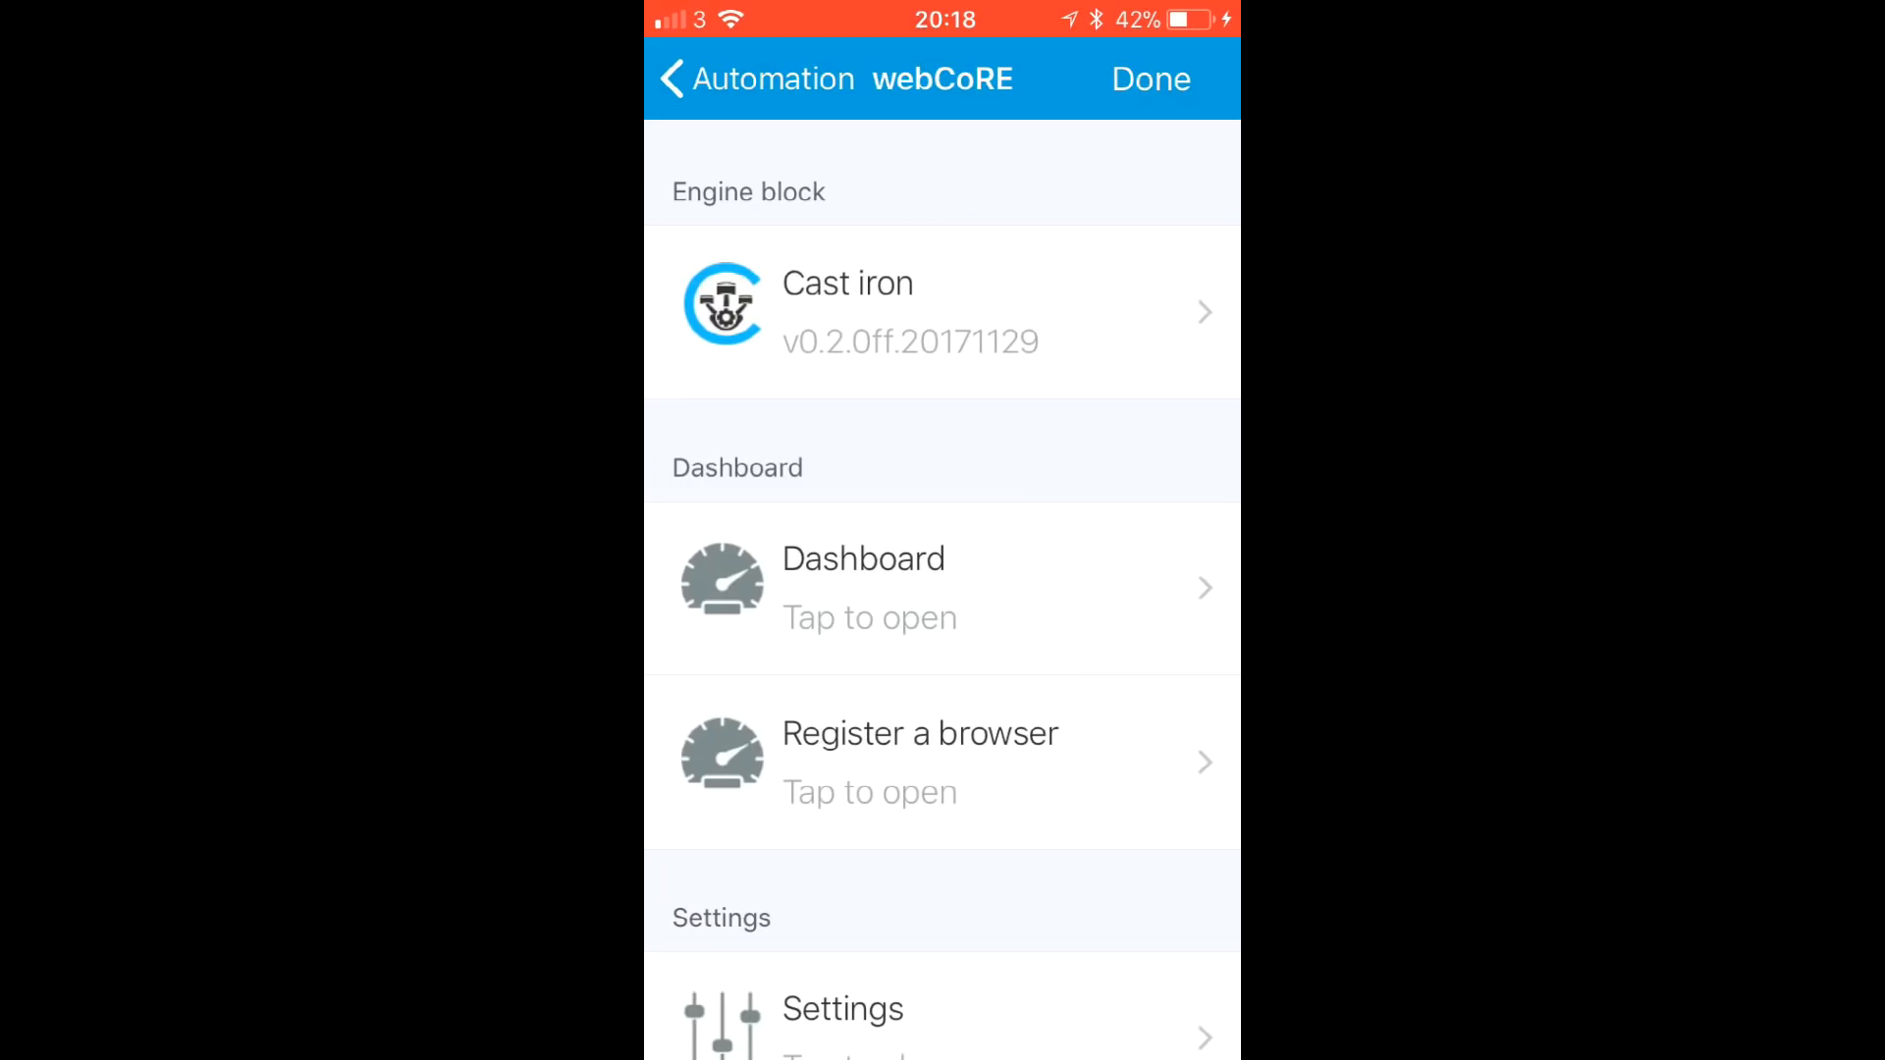
pyautogui.click(920, 756)
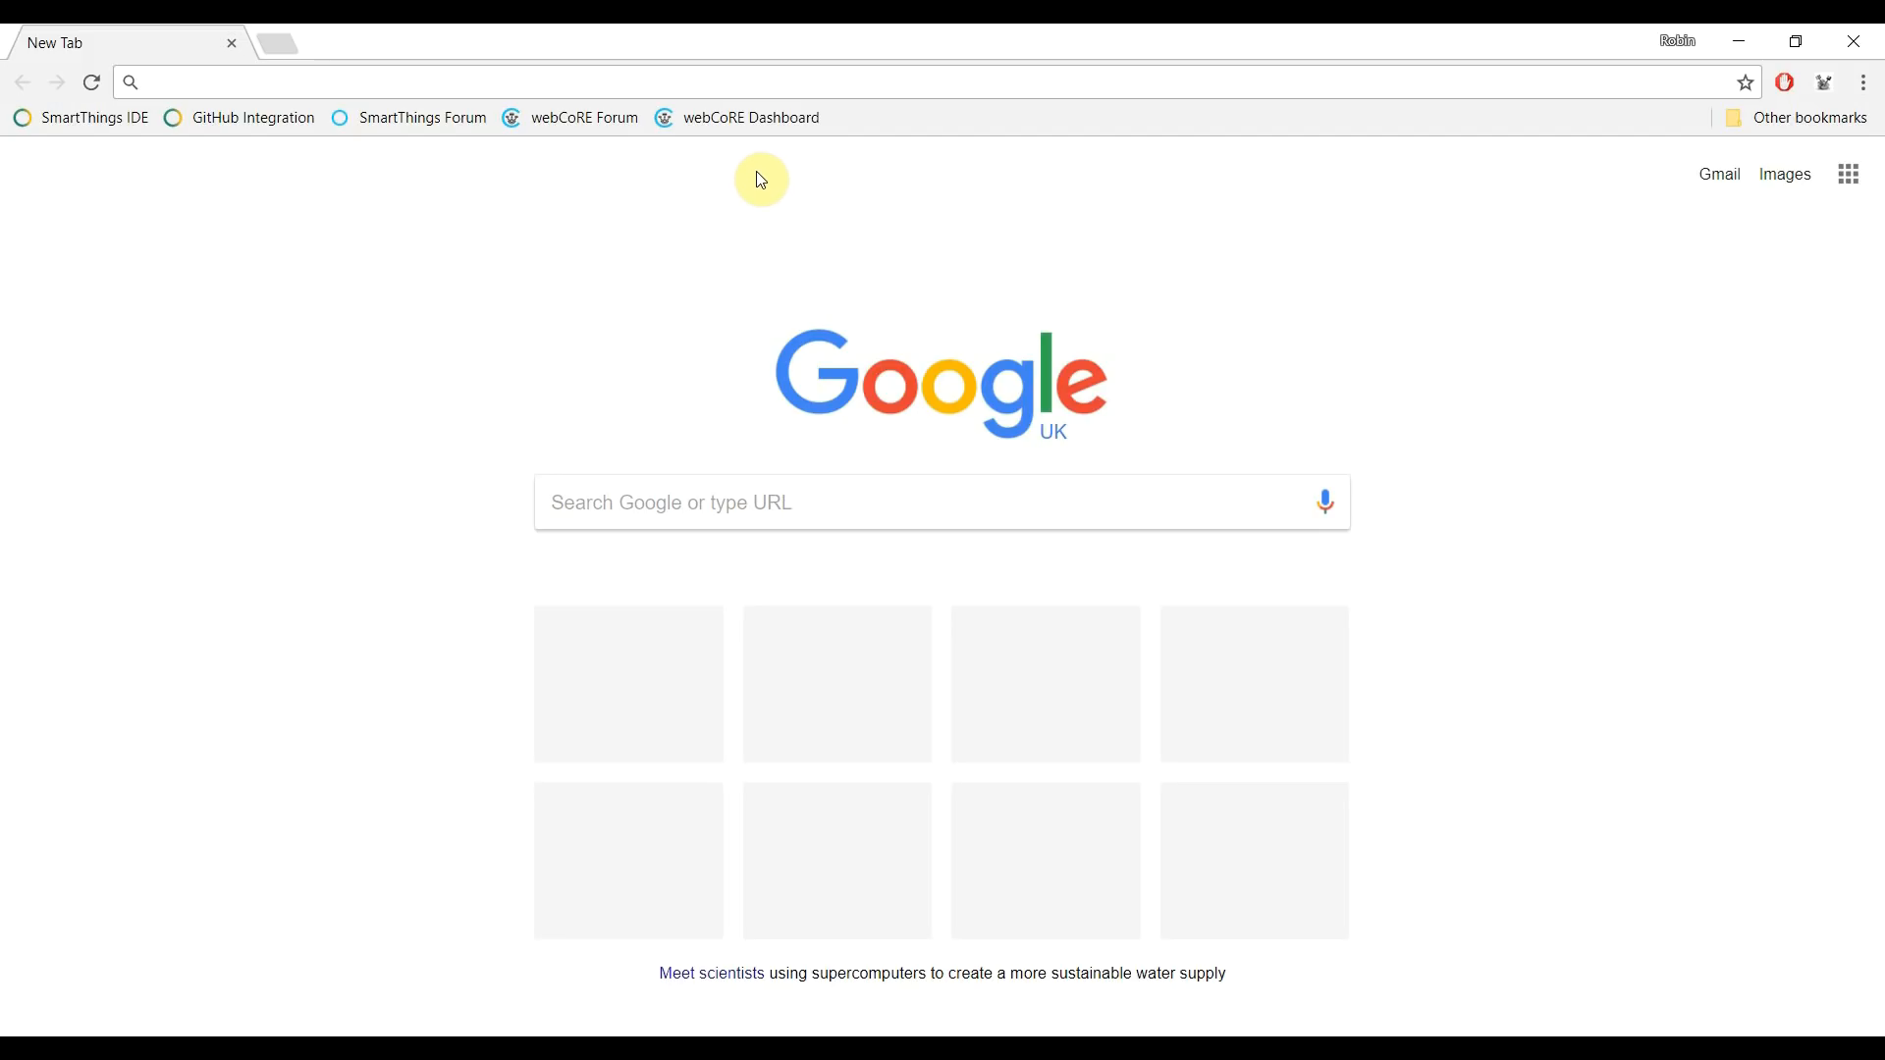
# - Register the browser on the webCoRE dashboard, authenticate, and start adding a new piston
pyautogui.click(730, 117)
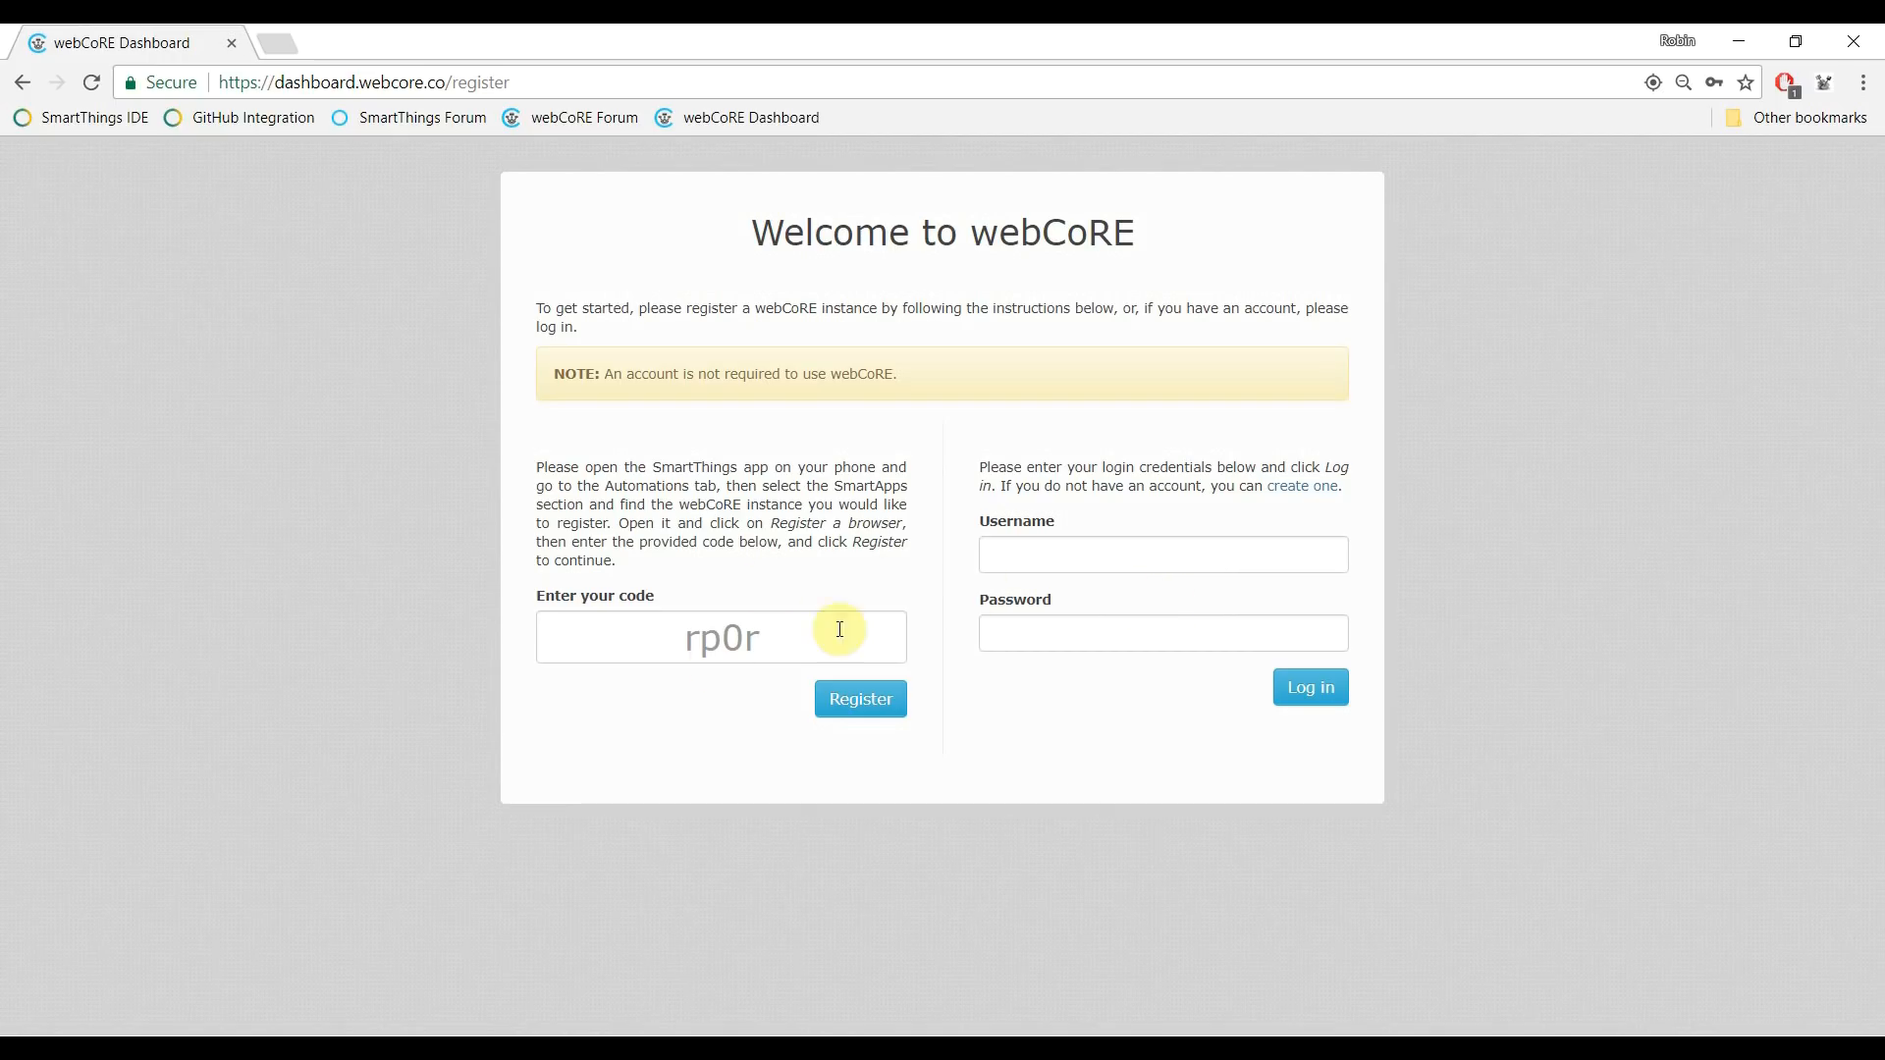
pyautogui.click(874, 698)
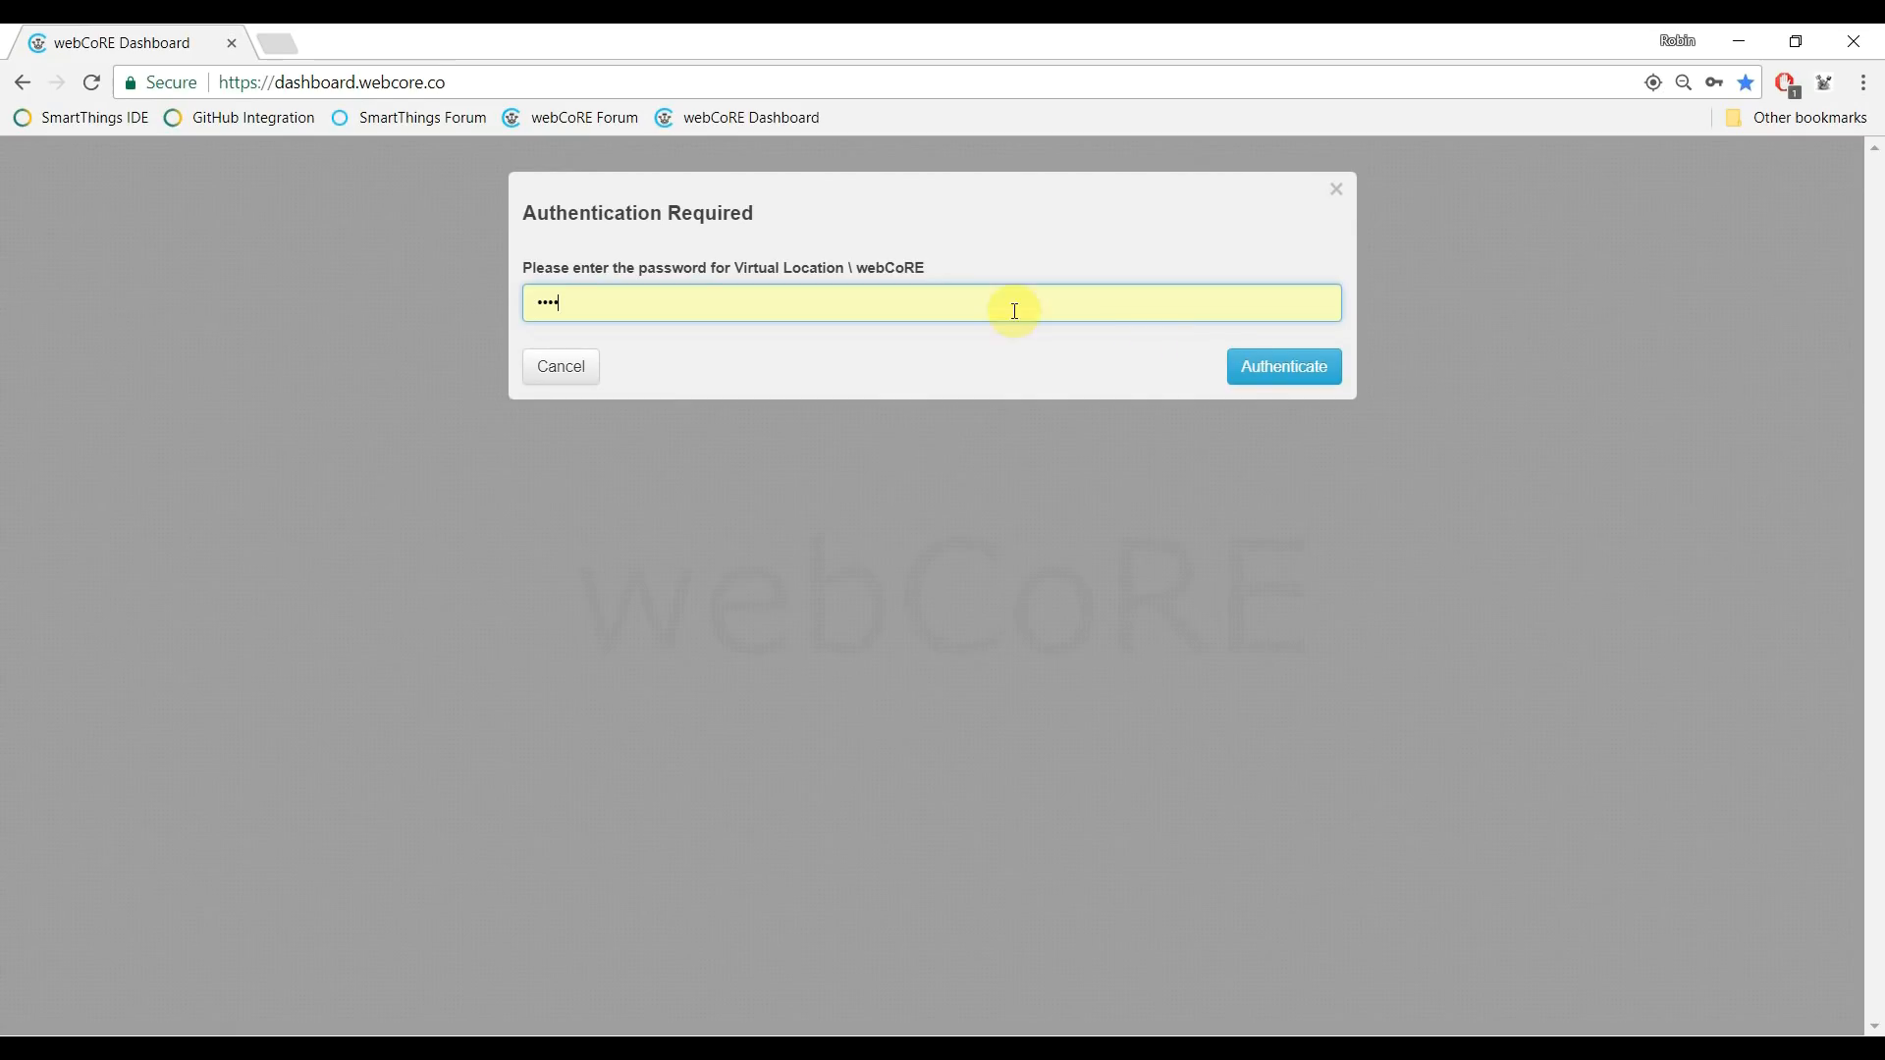
pyautogui.click(1274, 371)
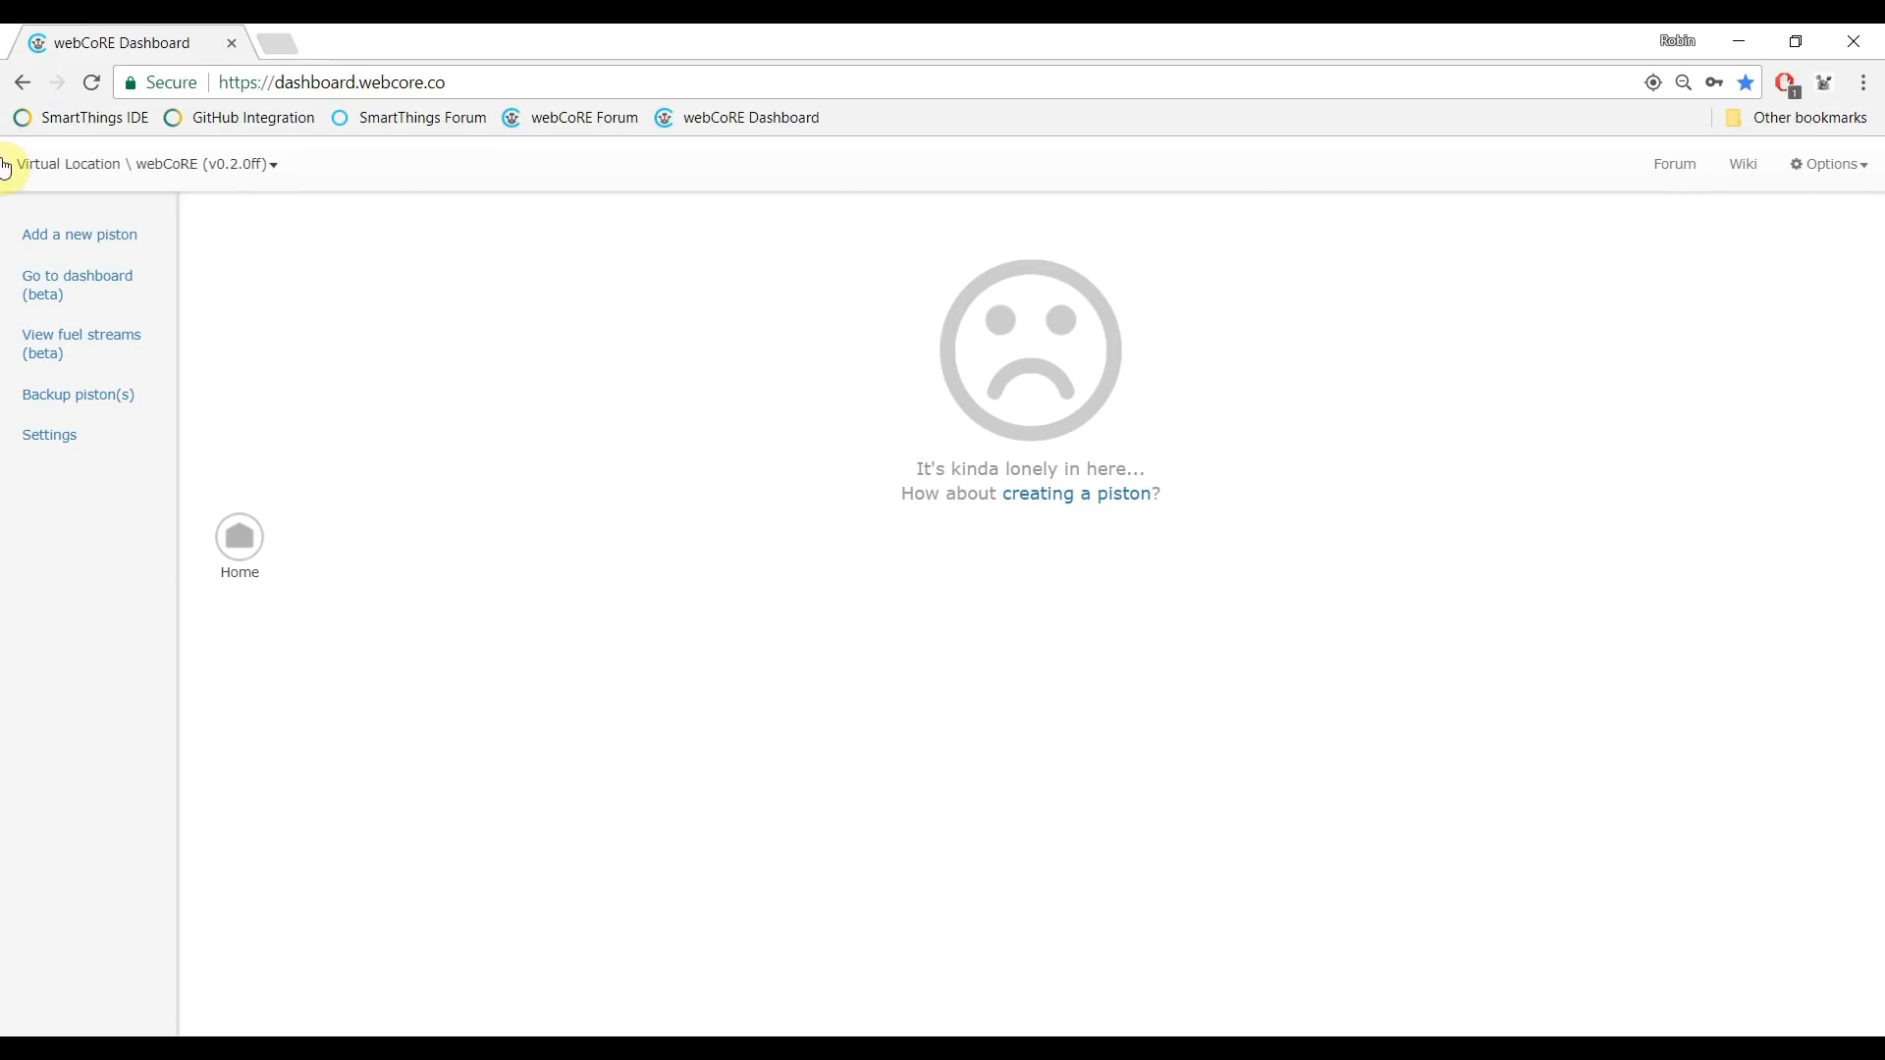
pyautogui.click(82, 242)
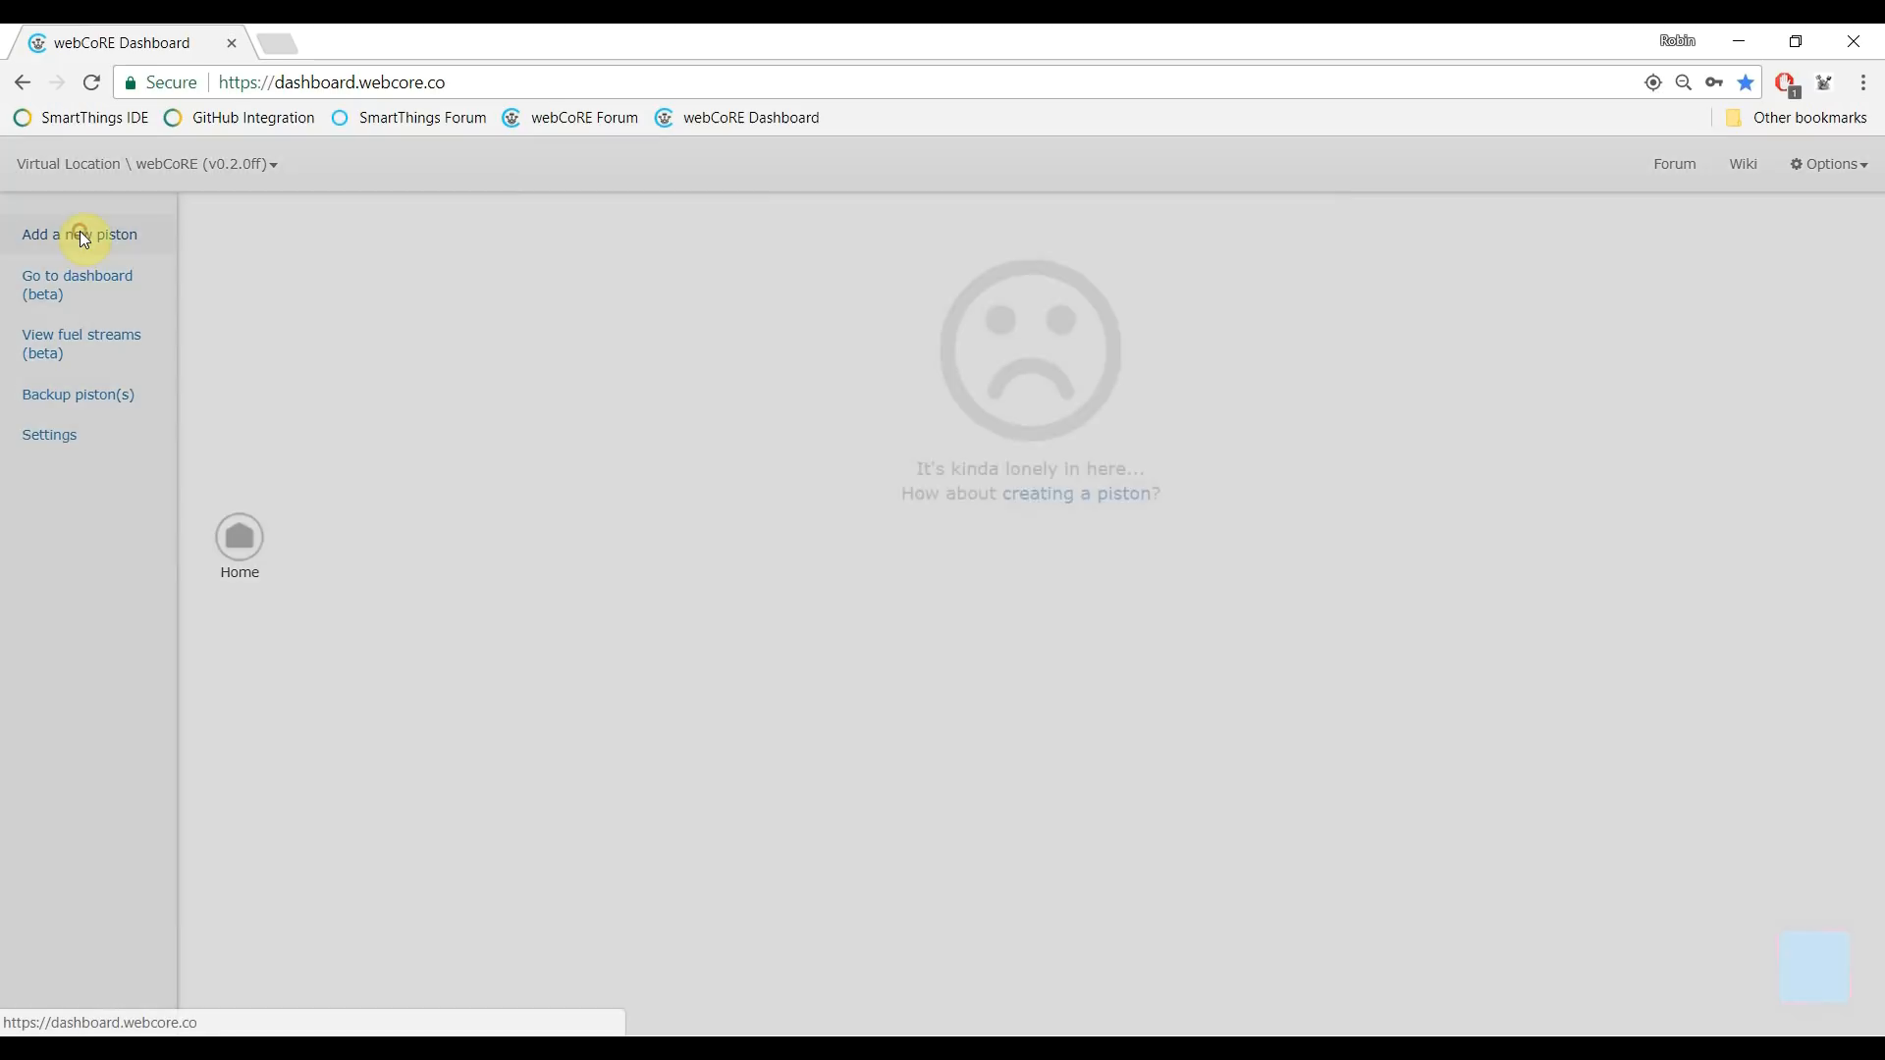